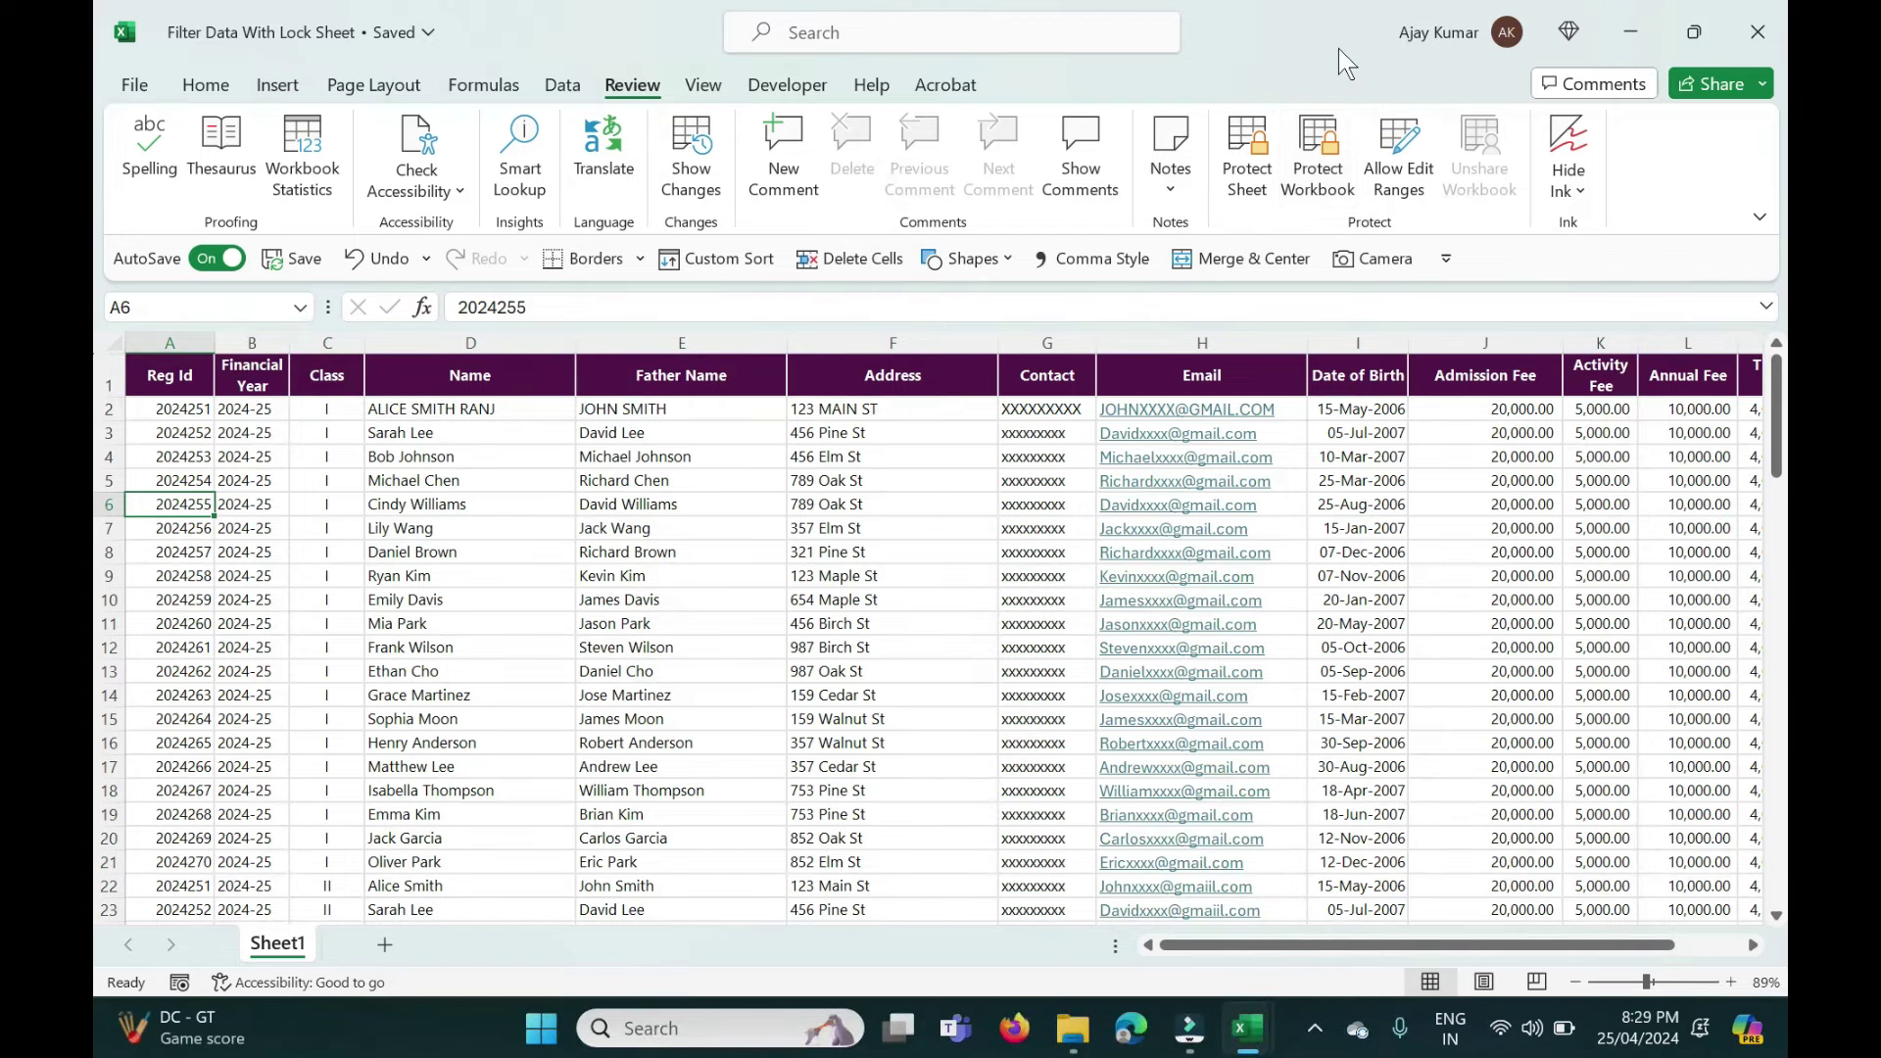
# Select the header row and the full fee table, then move through the student data
pyautogui.click(162, 385)
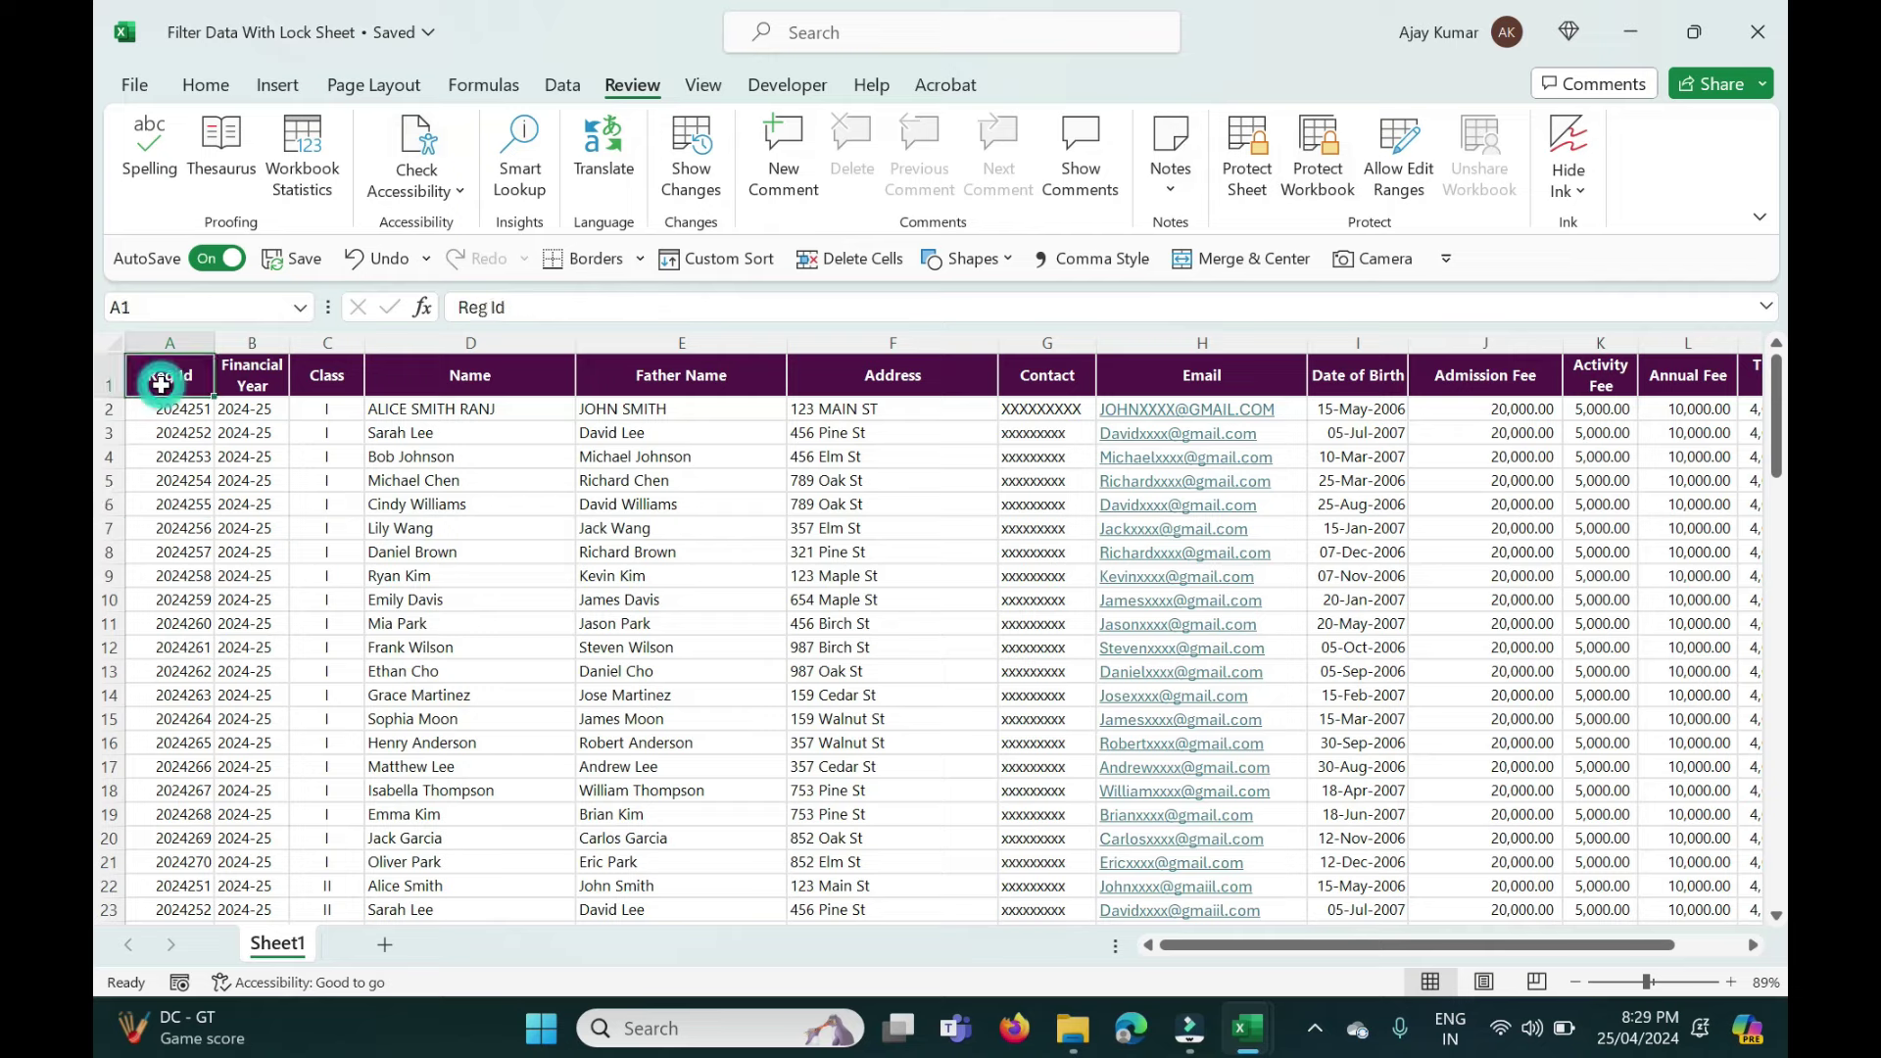
pyautogui.hotkey('ctrl', 'shift', 'Right')
pyautogui.hotkey('ctrl', 'shift', 'Down')
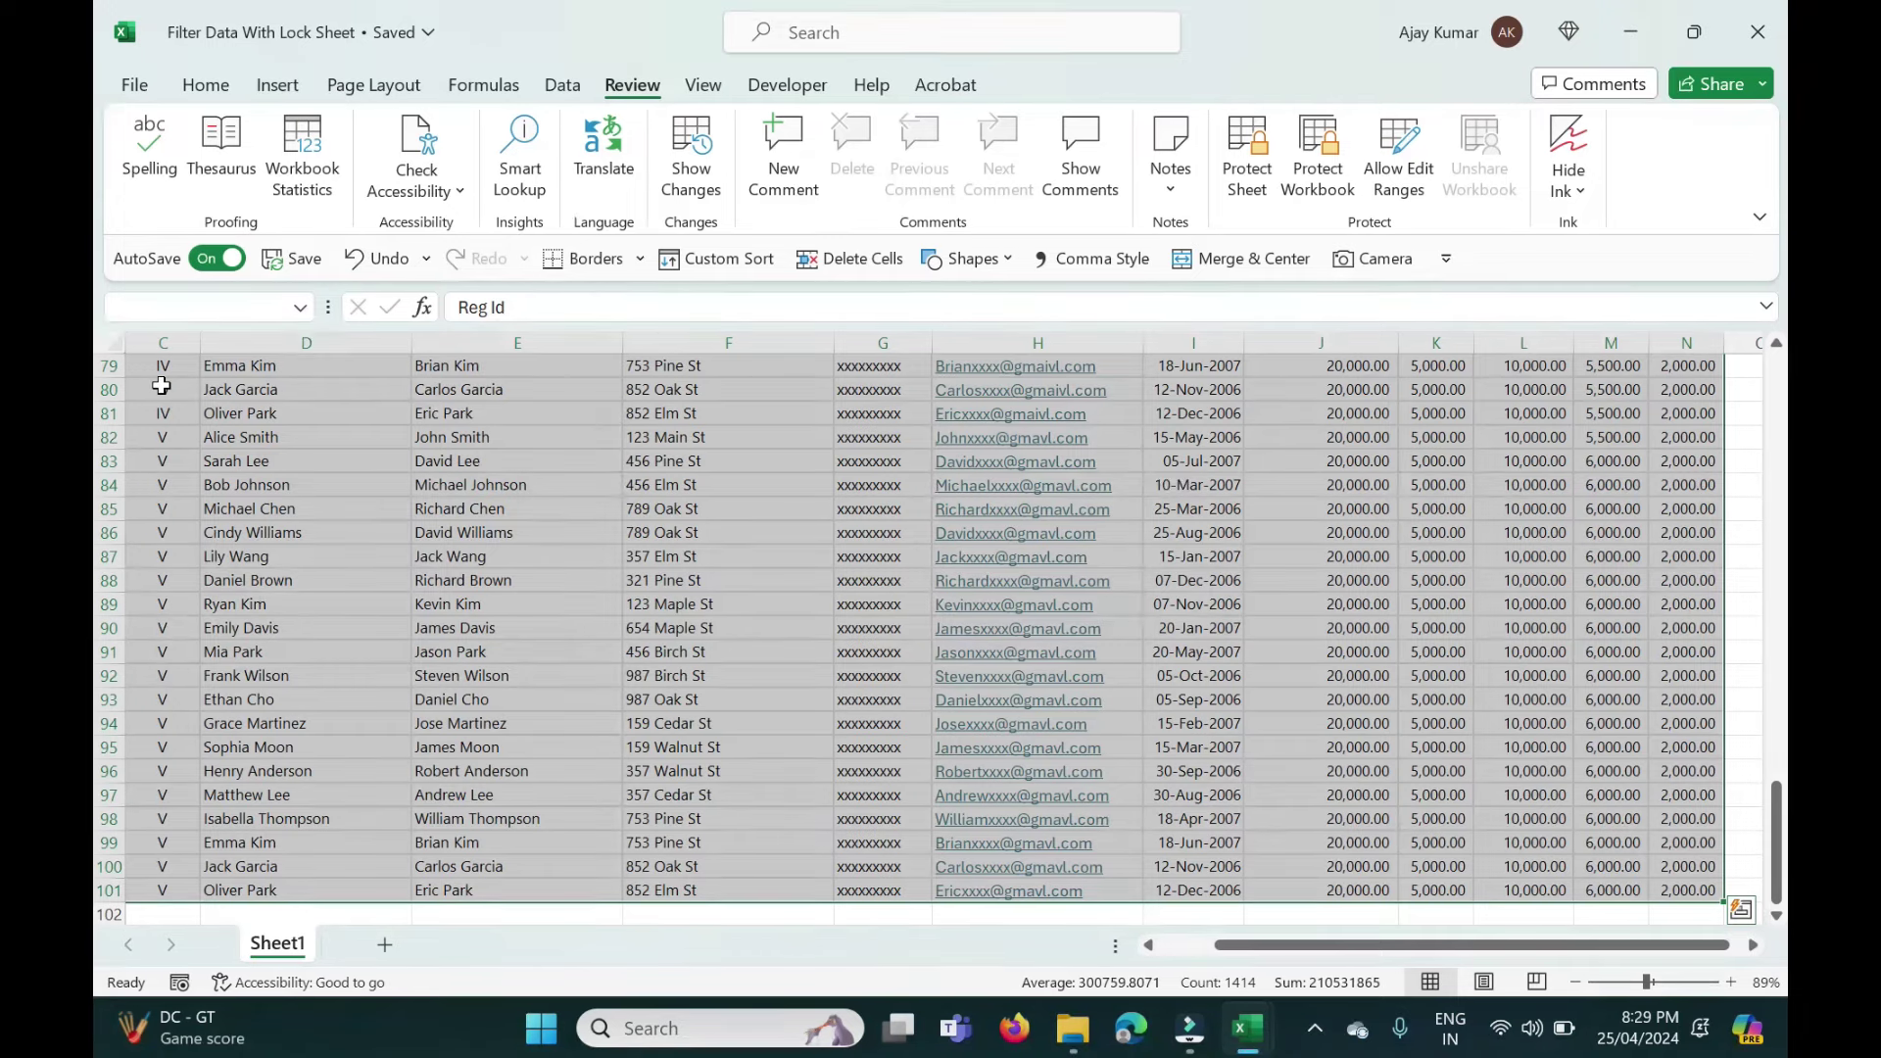
pyautogui.hotkey('ctrl', 'Home')
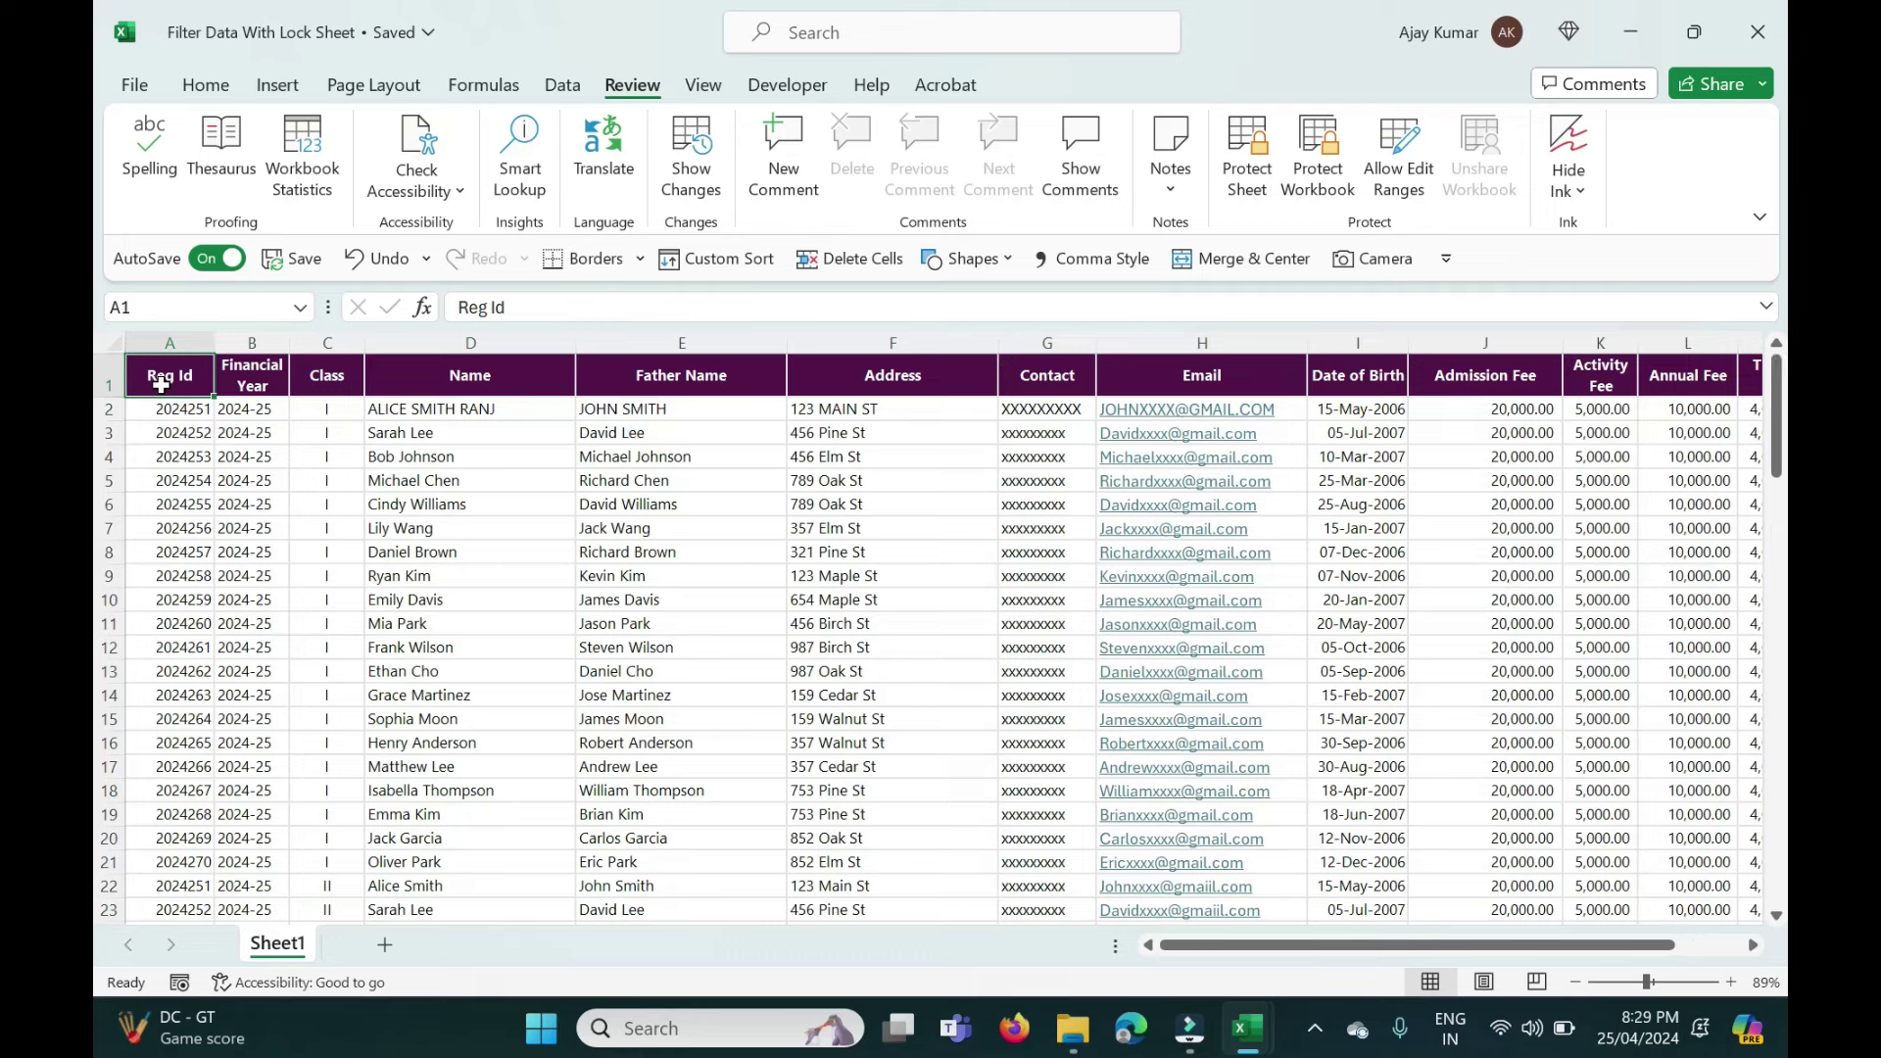
pyautogui.press('Down')
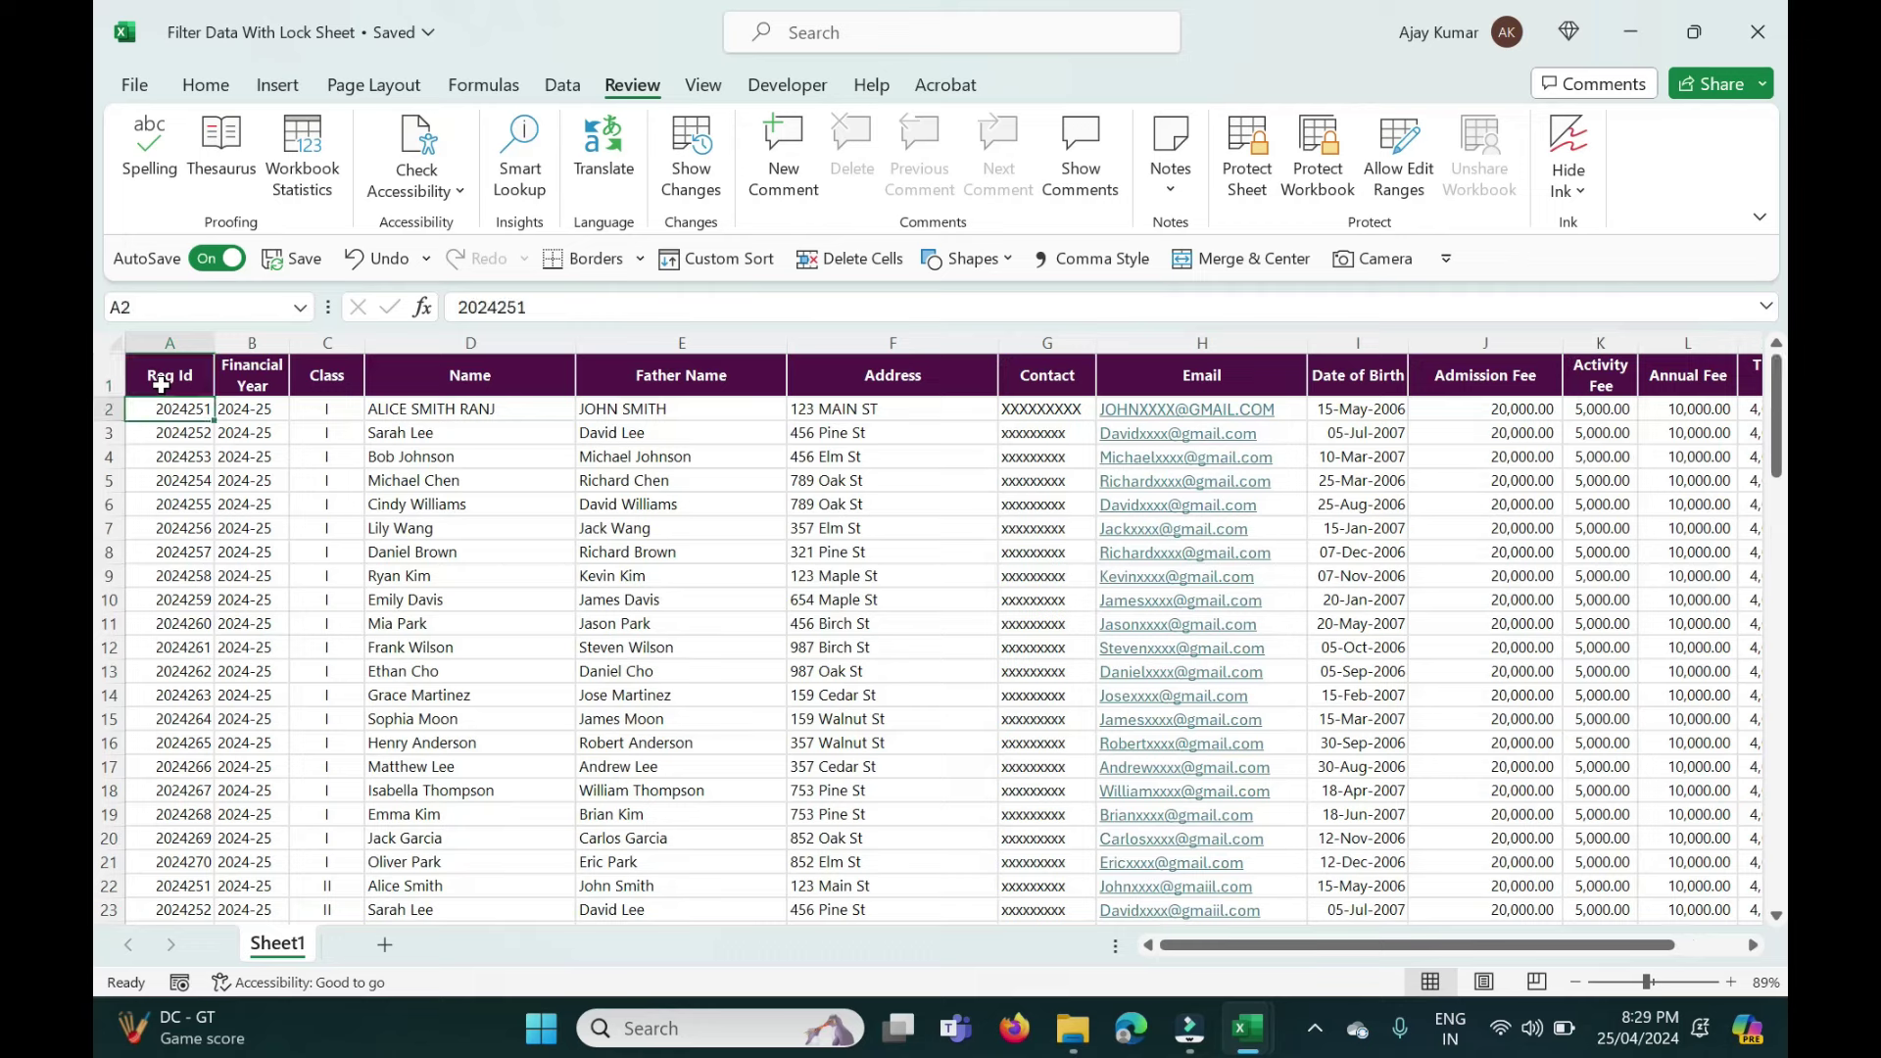
pyautogui.press('Down')
pyautogui.press('Down')
pyautogui.press('Down')
pyautogui.press('Right')
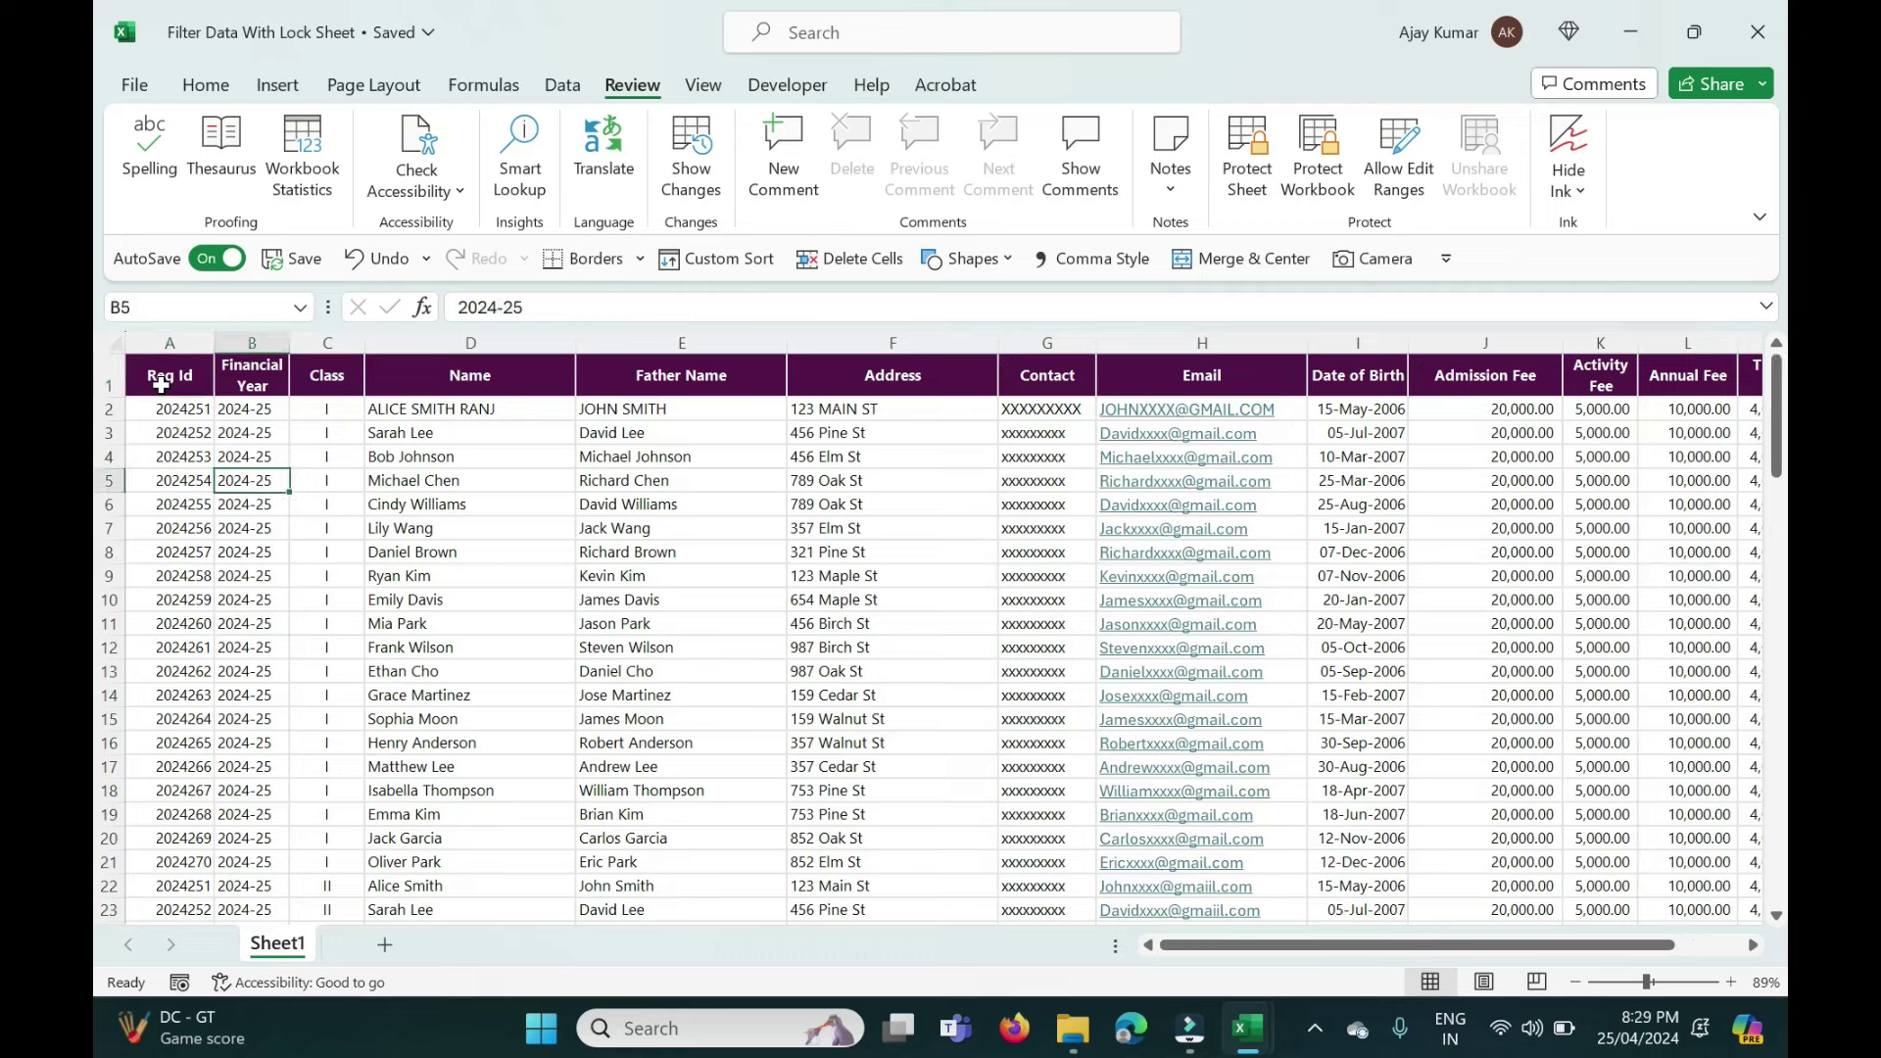
pyautogui.press('Right')
pyautogui.press('Right')
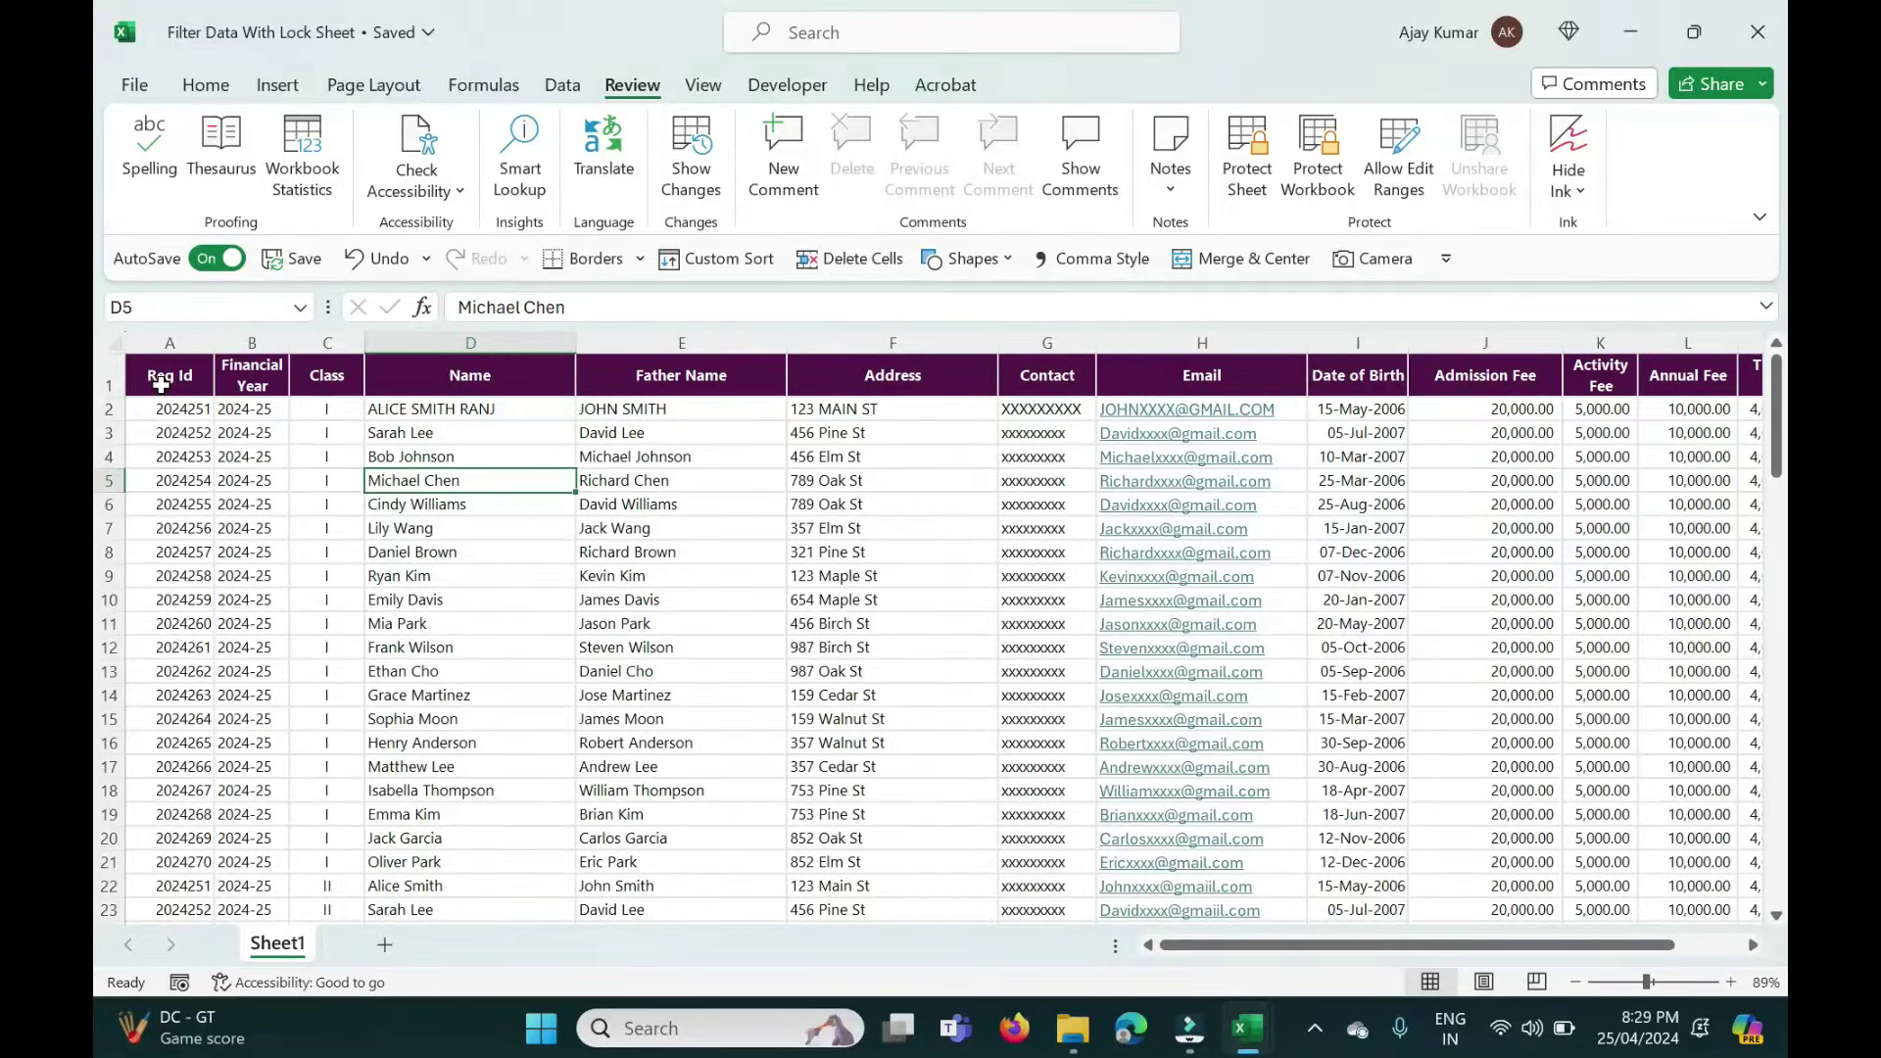
pyautogui.click(144, 375)
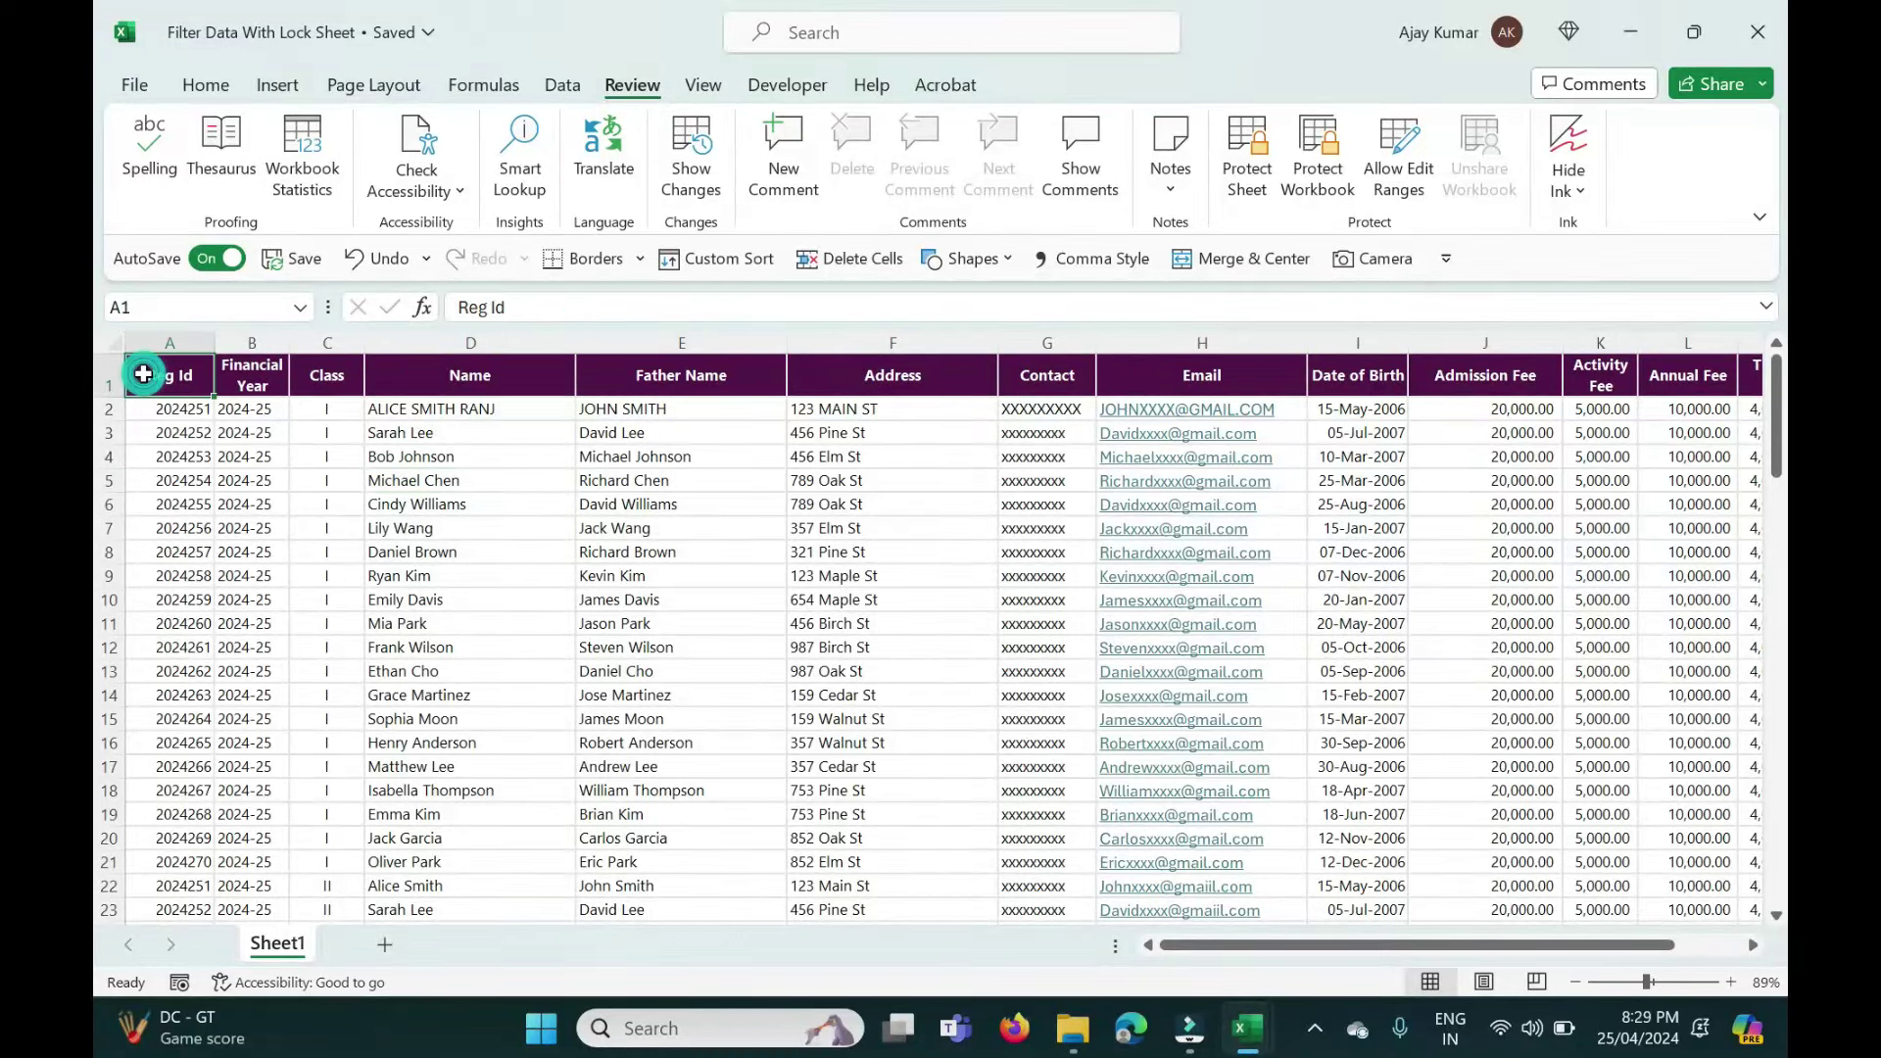
pyautogui.hotkey('ctrl', 'shift', 'Right')
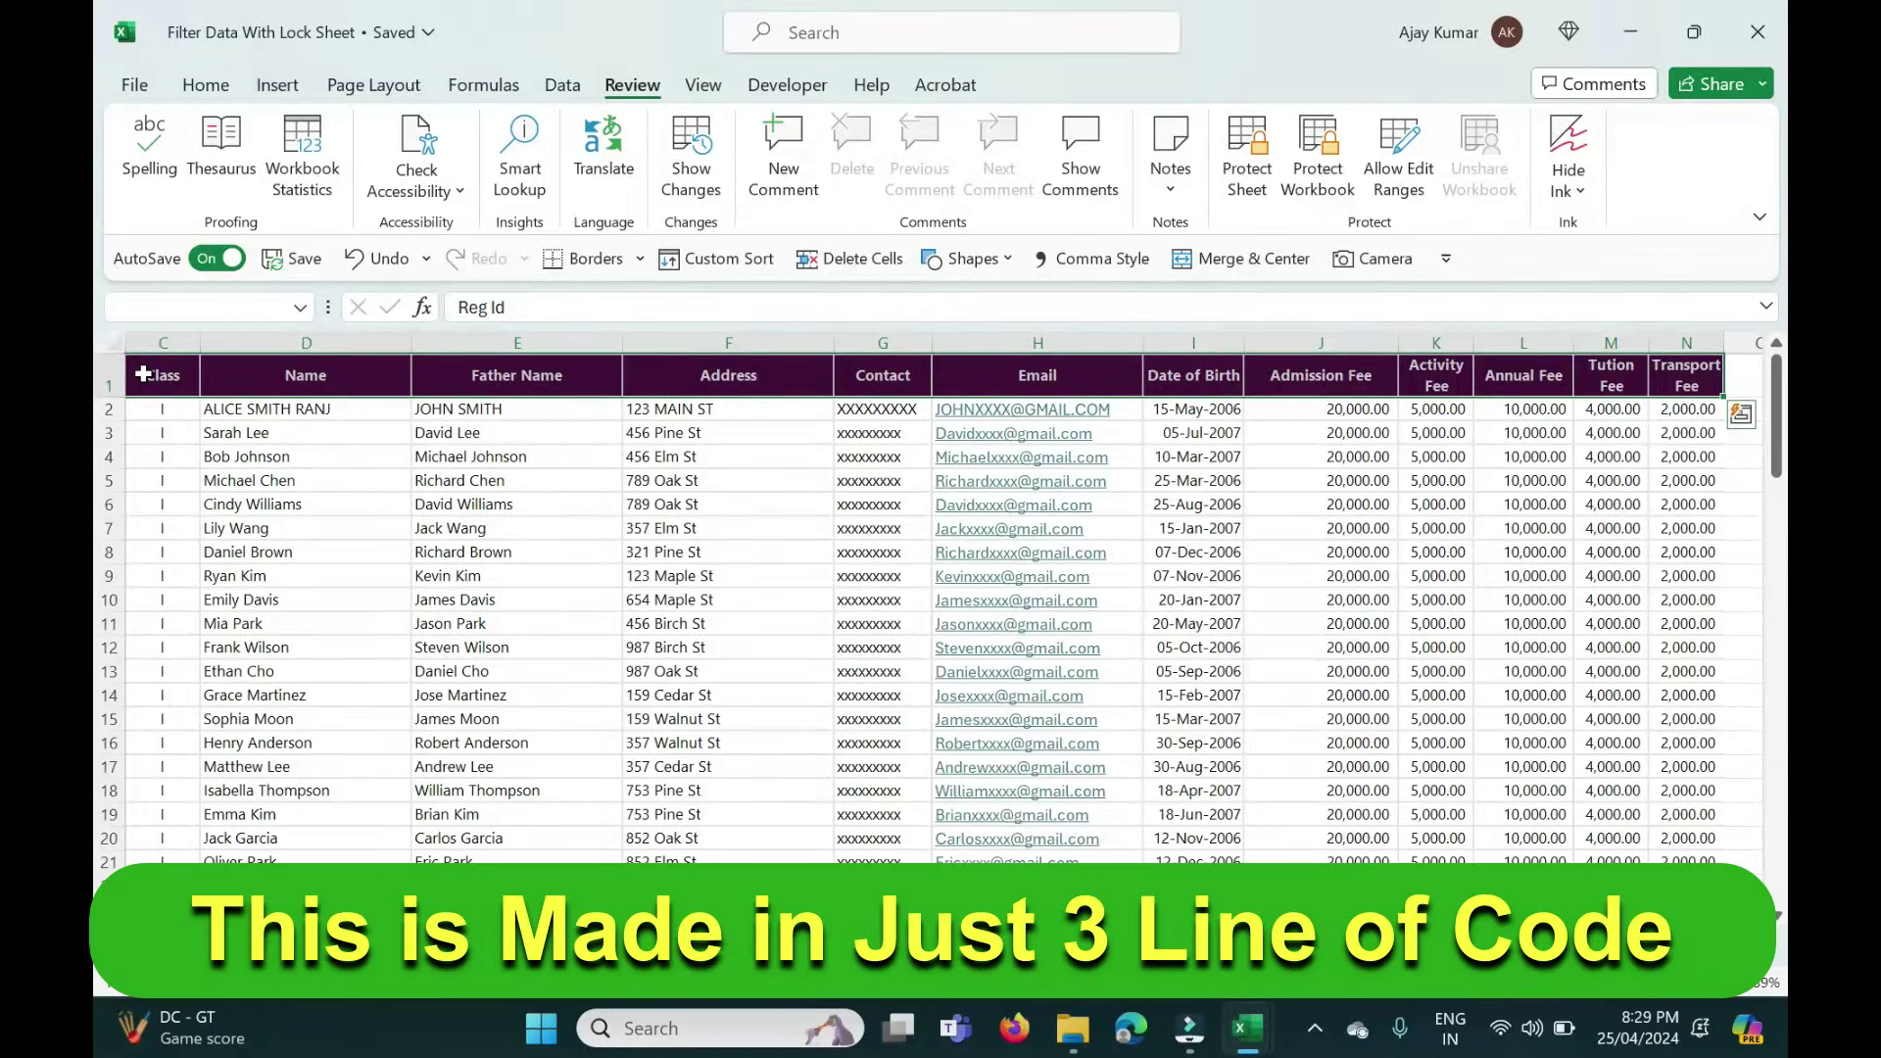
pyautogui.hotkey('ctrl', 'Home')
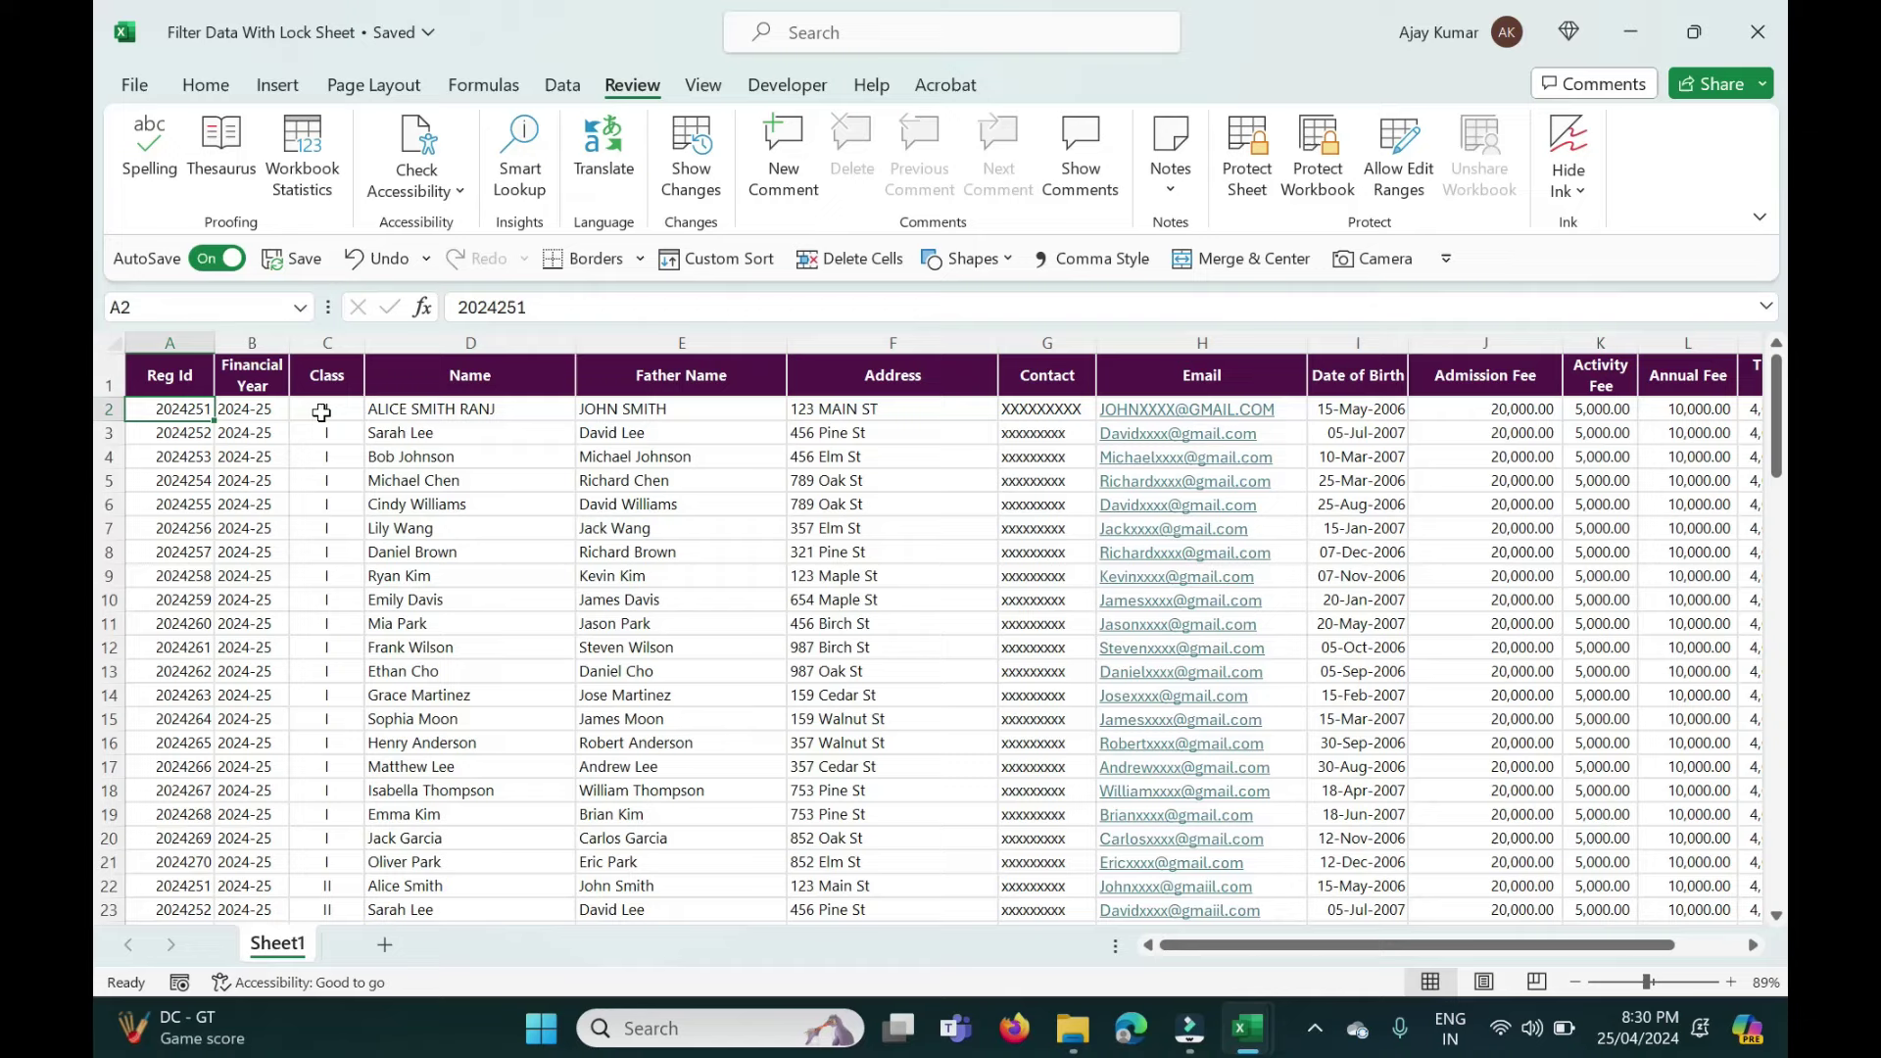
# Protect Sheet1 and test selecting the Name and Reg Id headers while it is locked
pyautogui.click(1259, 171)
pyautogui.click(654, 846)
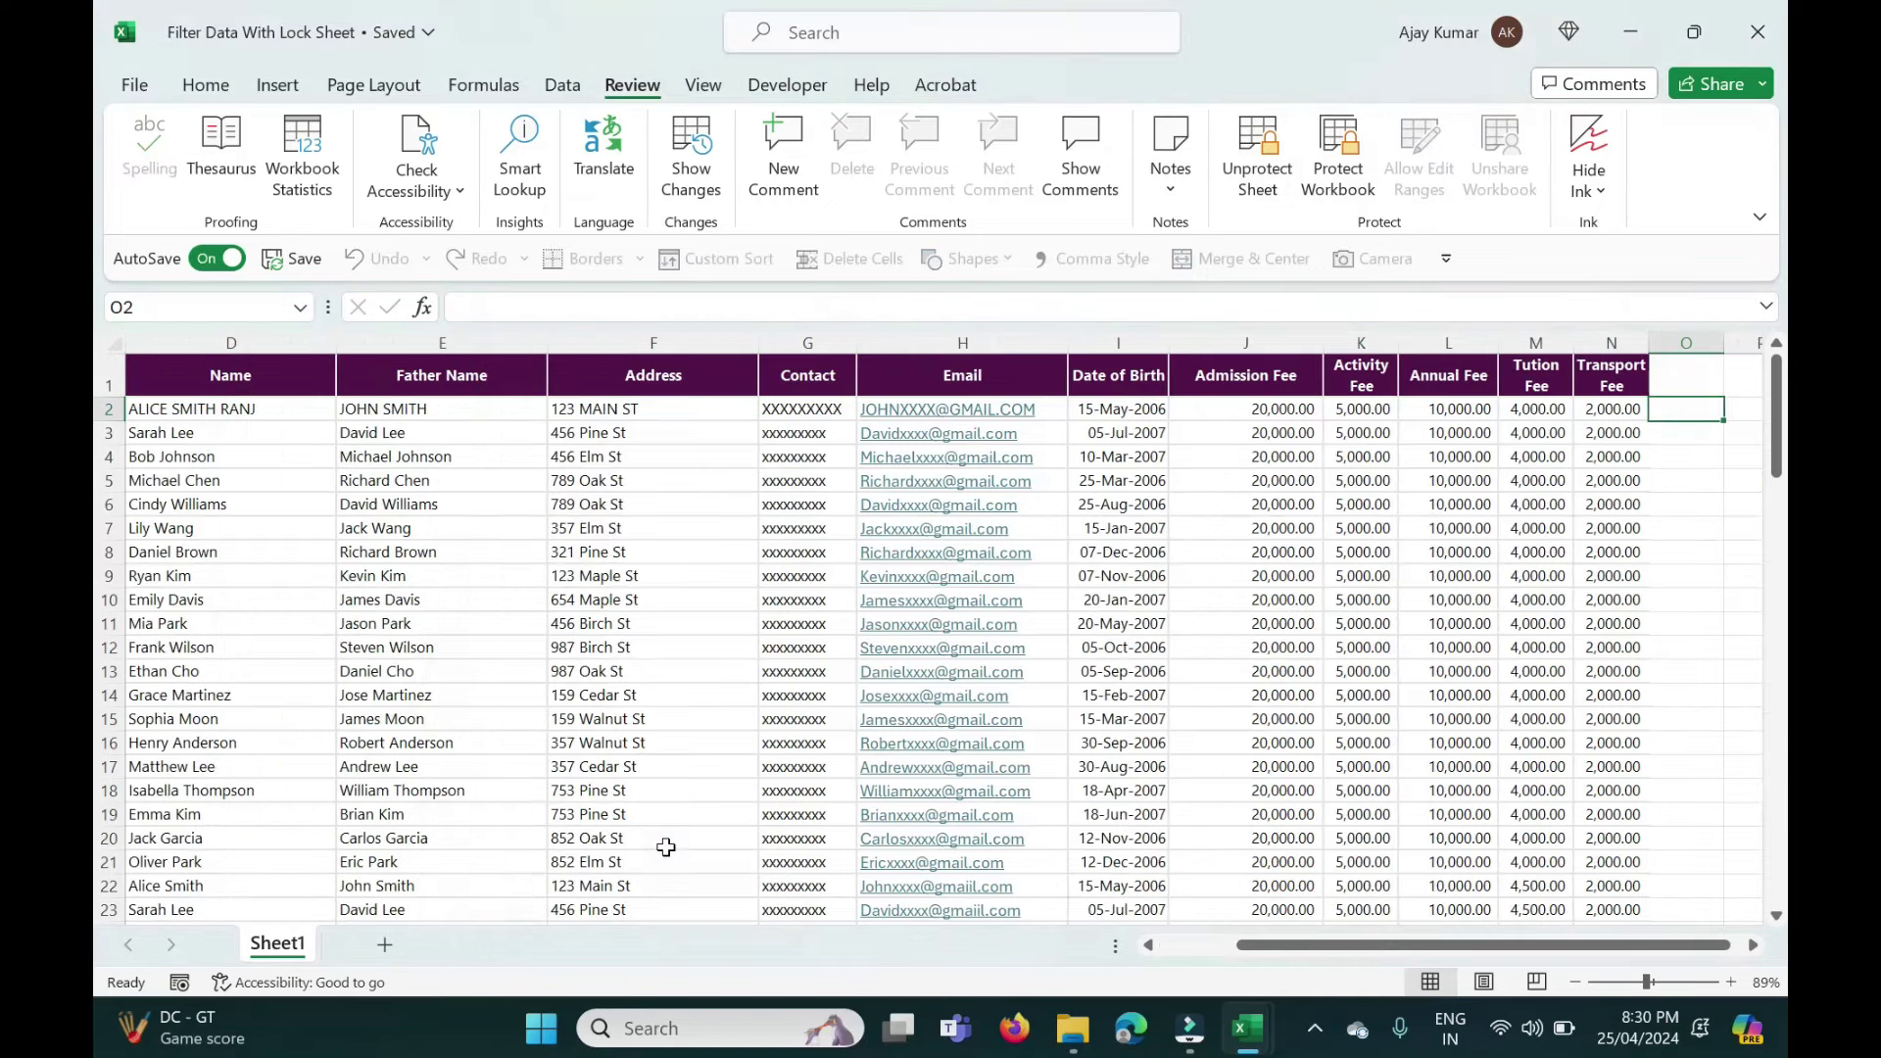
pyautogui.click(241, 376)
pyautogui.hscroll(-3, 241, 375)
pyautogui.click(183, 376)
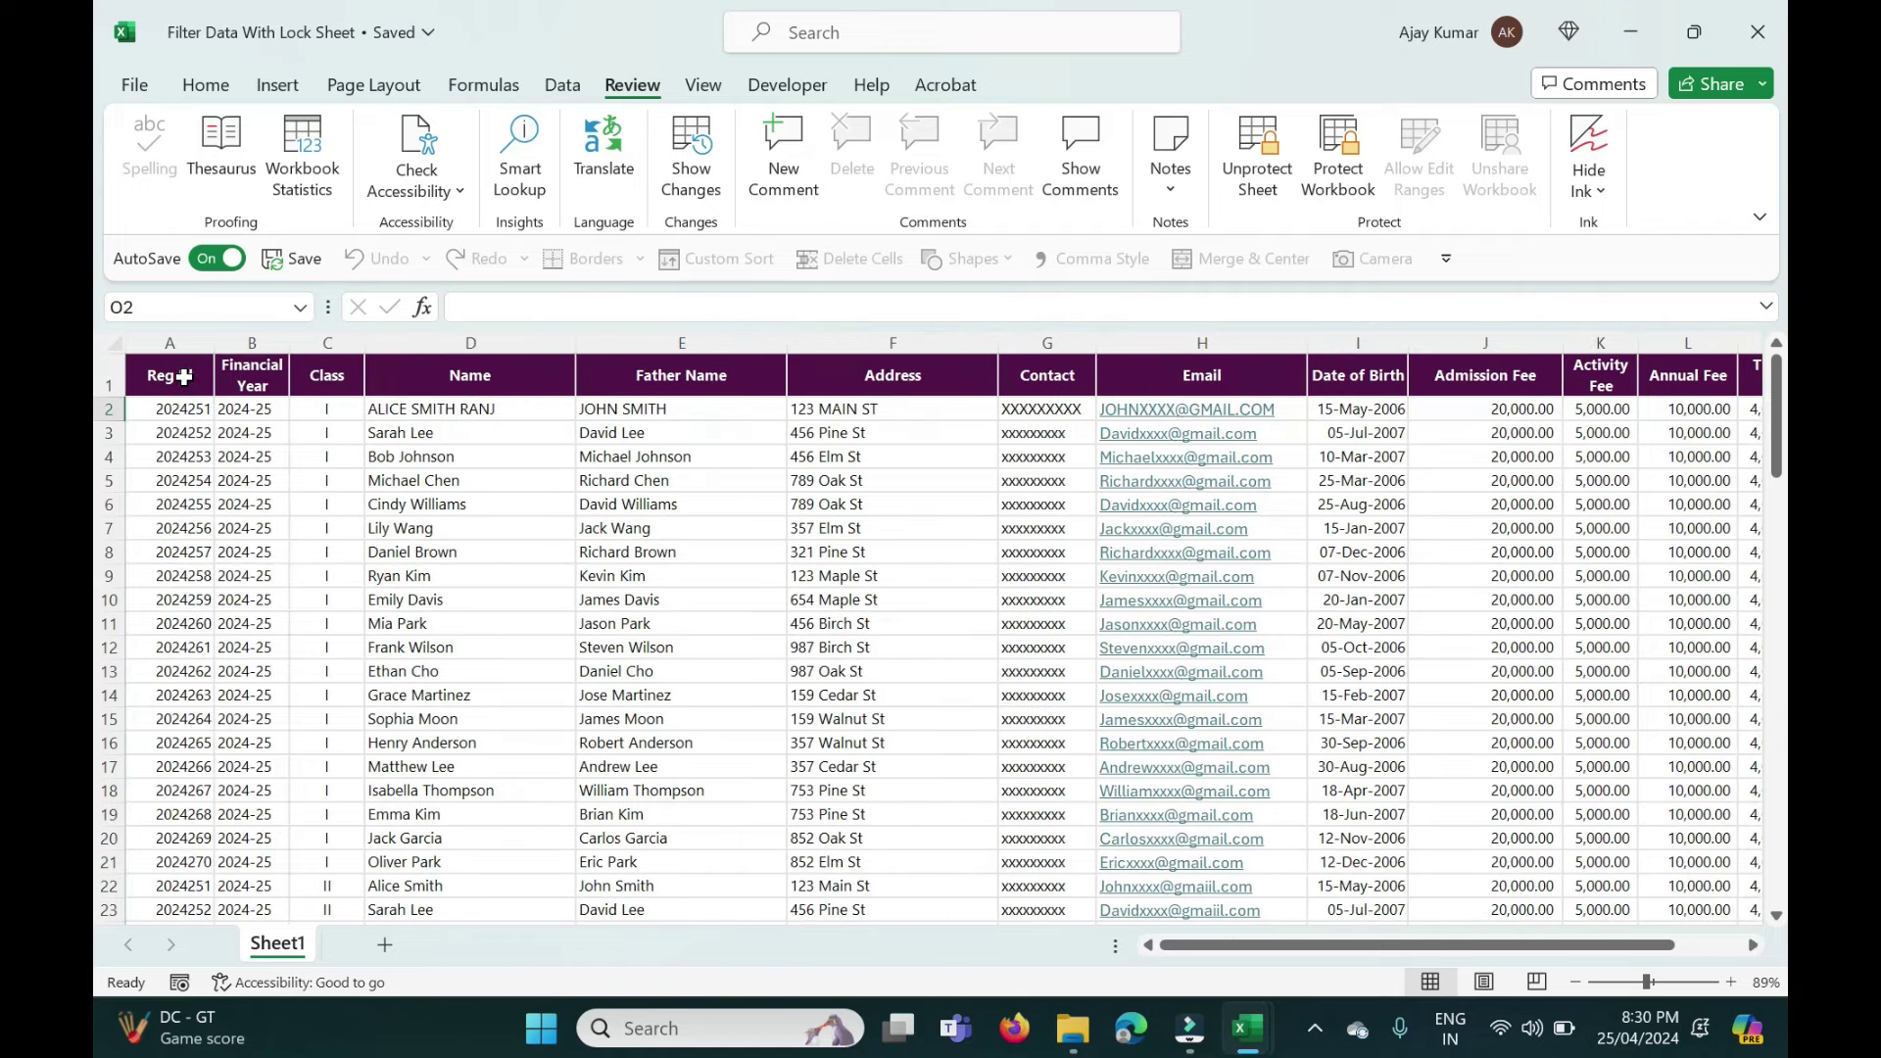
# Unprotect the sheet and select the header row A1:N1
pyautogui.click(1251, 165)
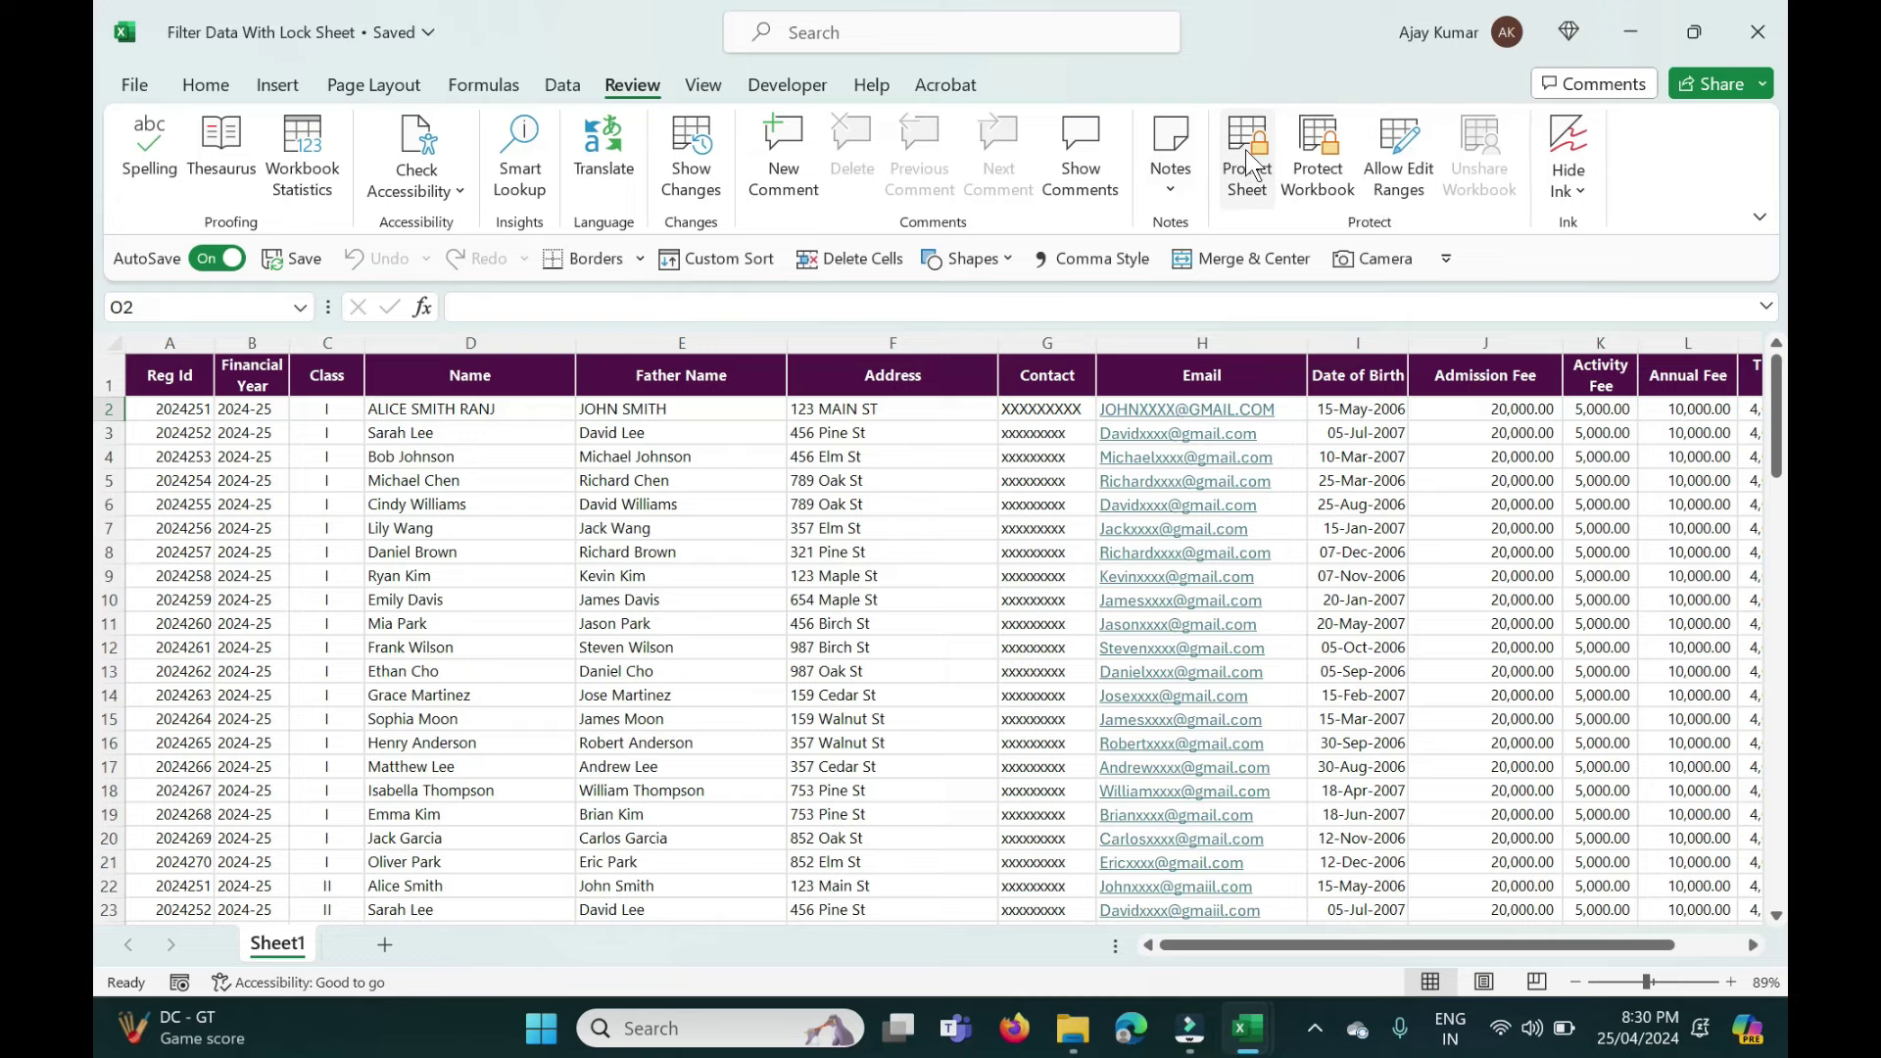
pyautogui.click(158, 372)
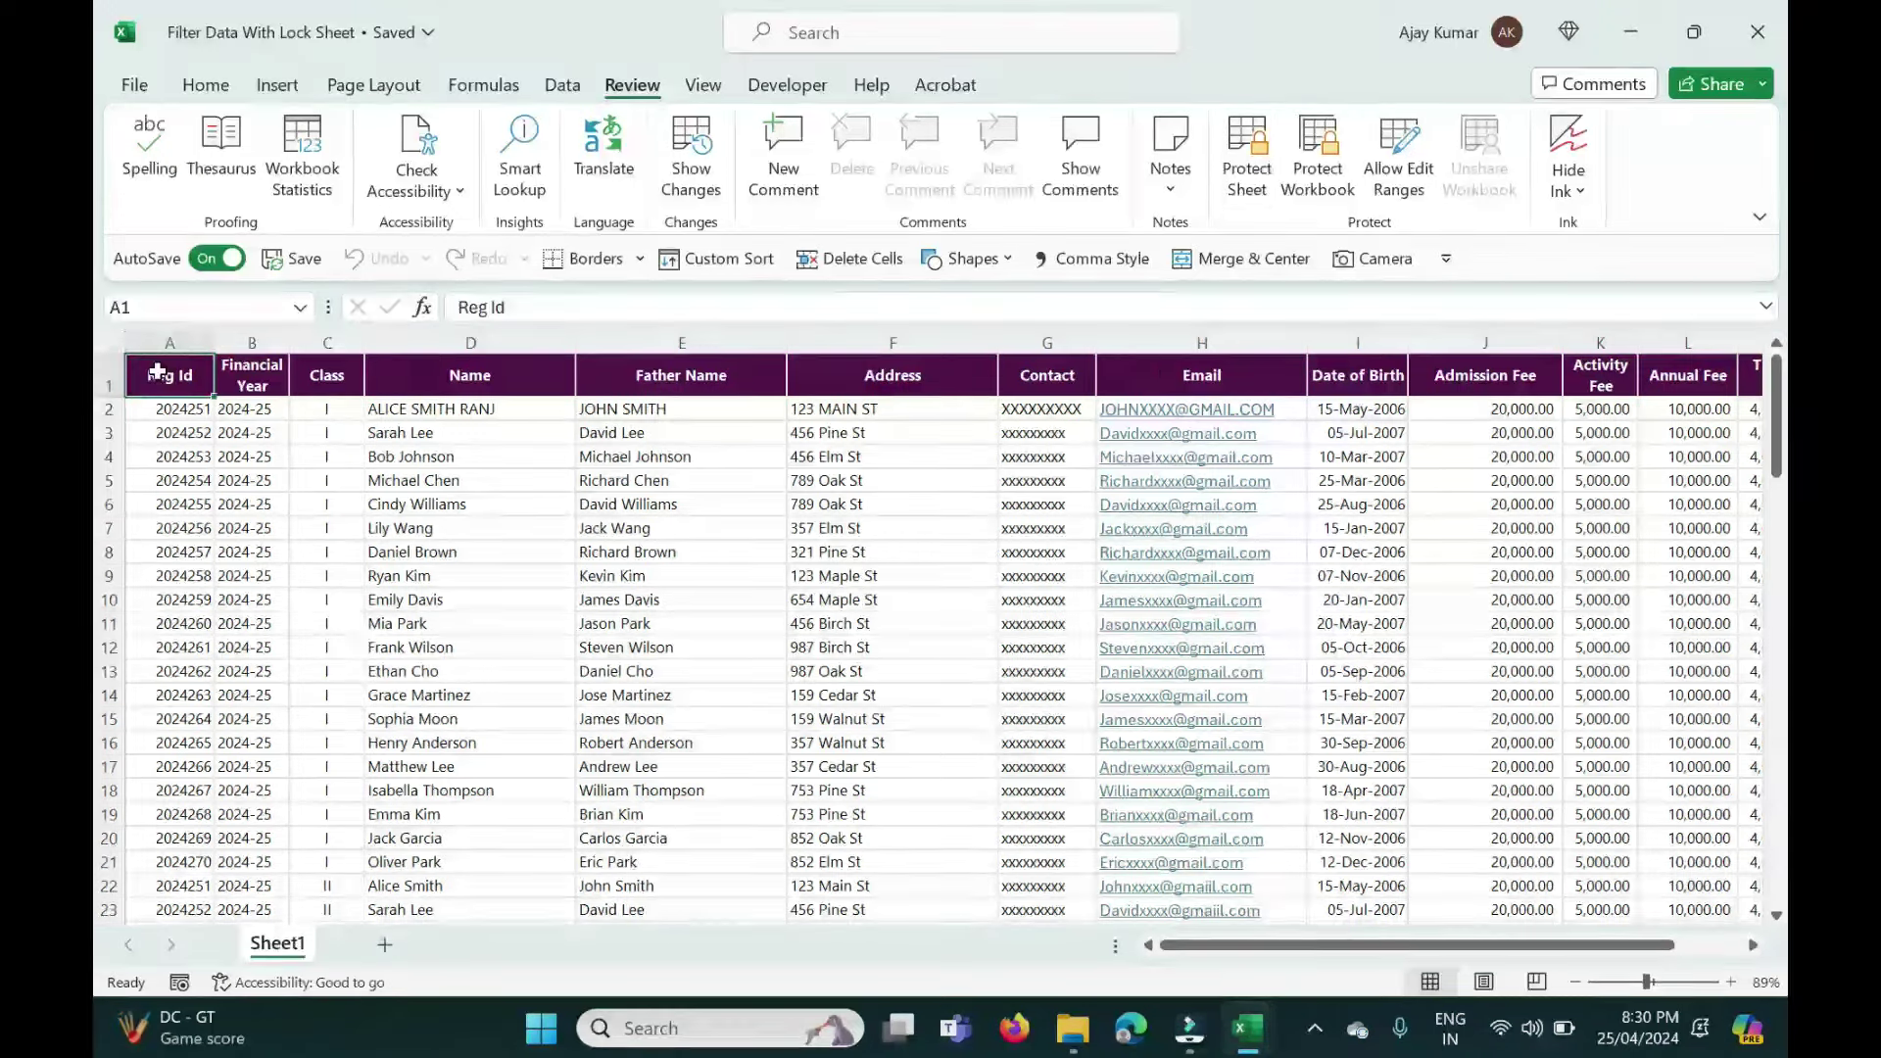
pyautogui.hotkey('ctrl', 'shift', 'Right')
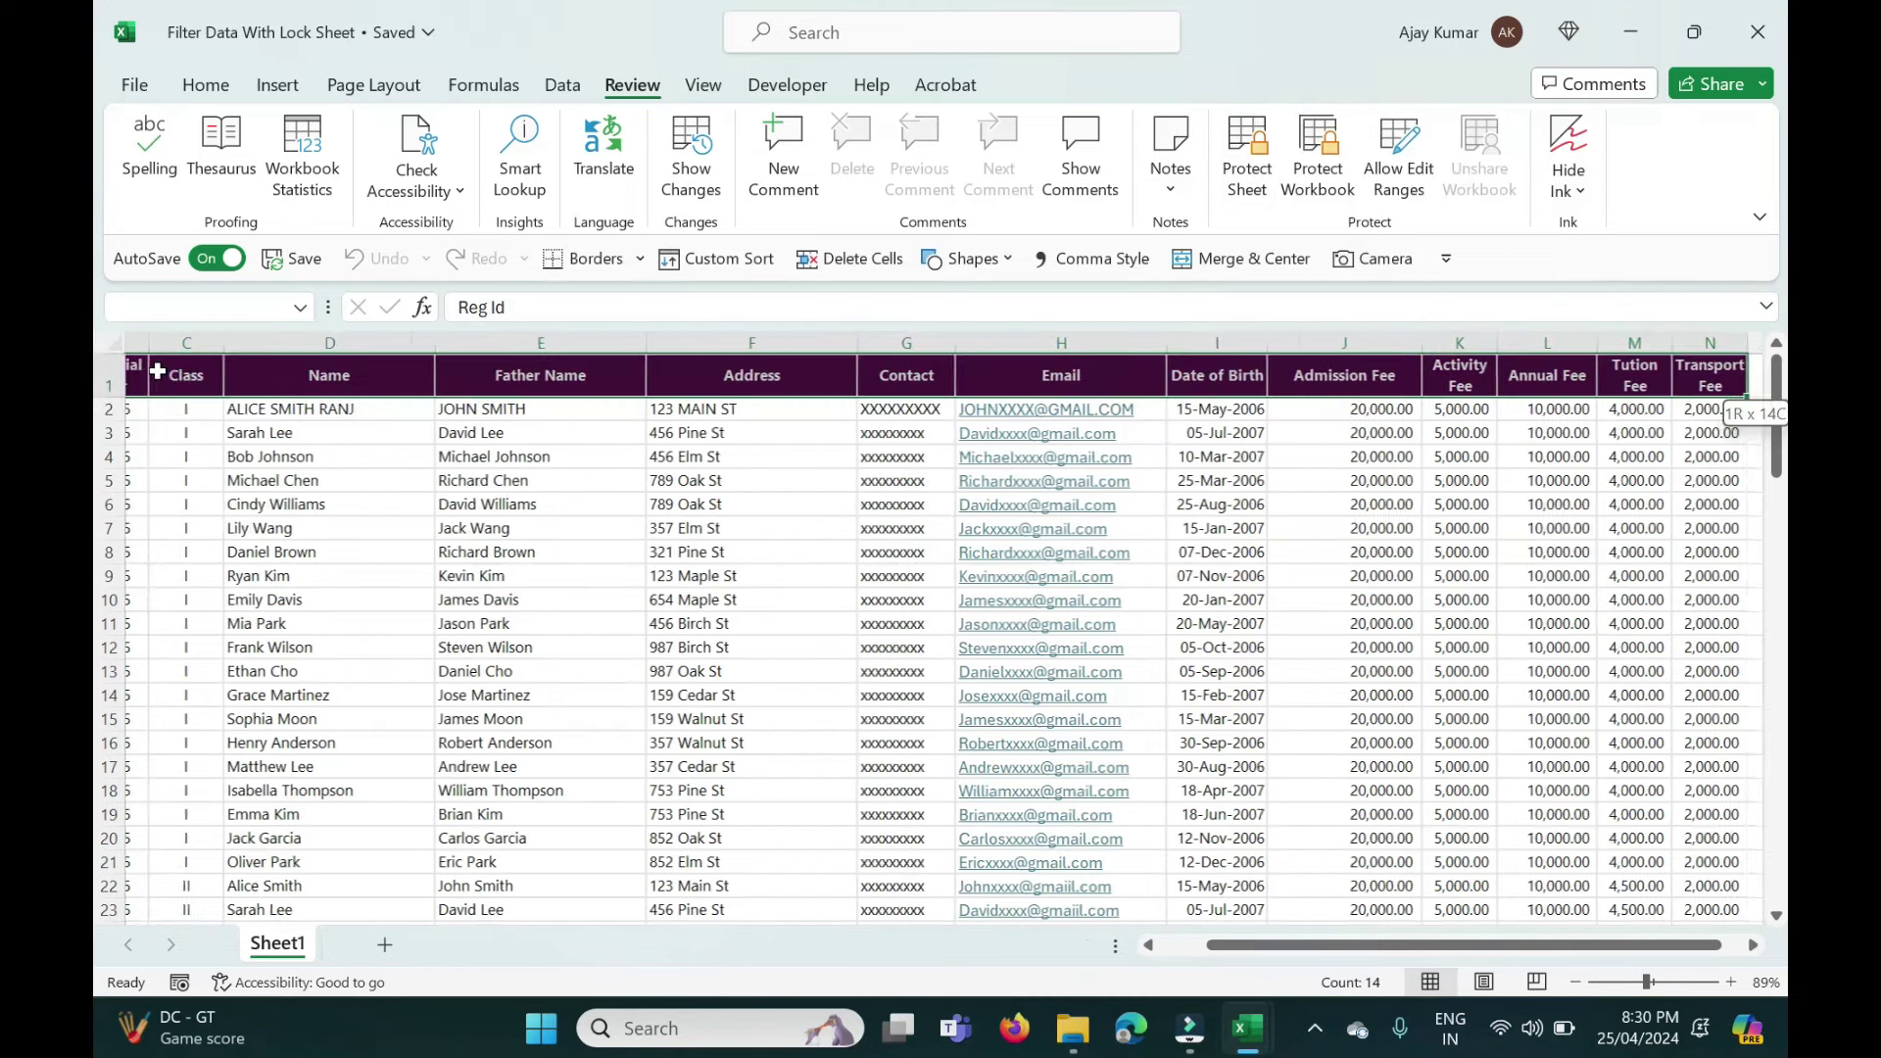
# Clear the Locked option for header cells A1:N1 in Format Cells protection
pyautogui.rightClick(808, 377)
pyautogui.click(897, 817)
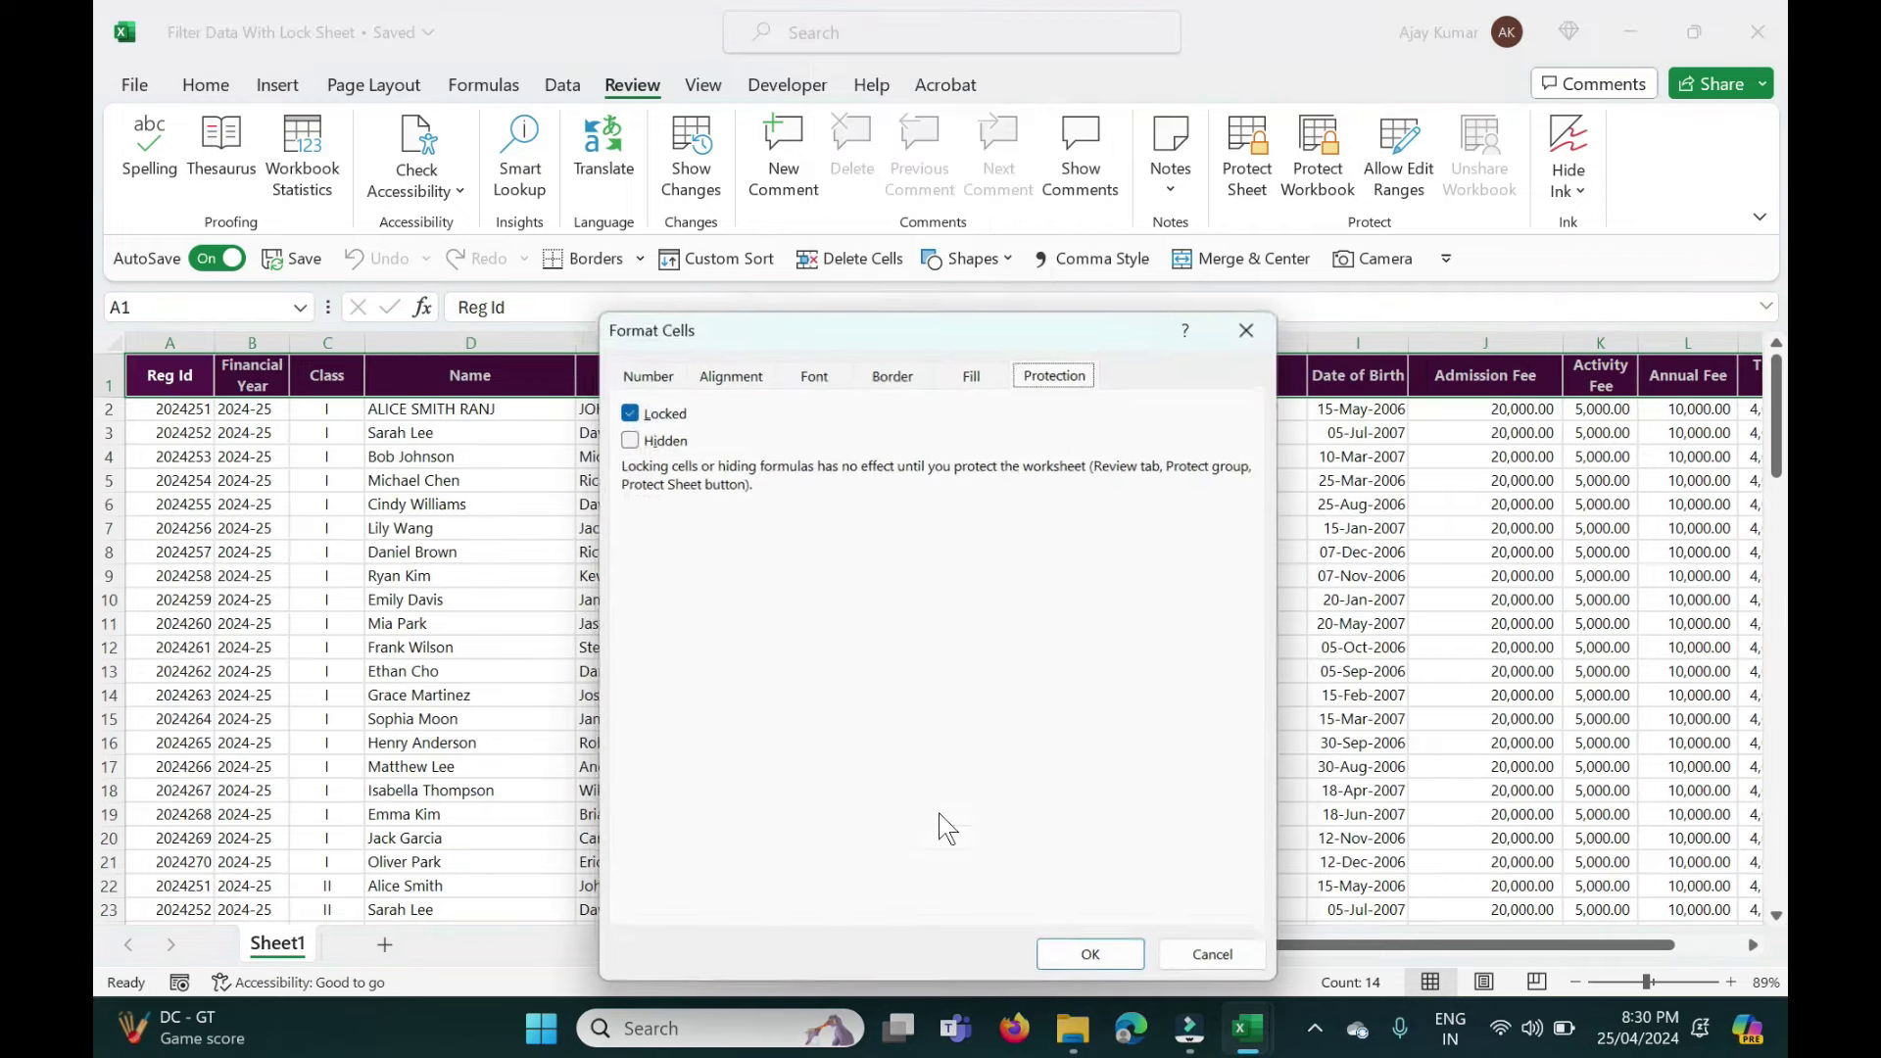
pyautogui.click(649, 412)
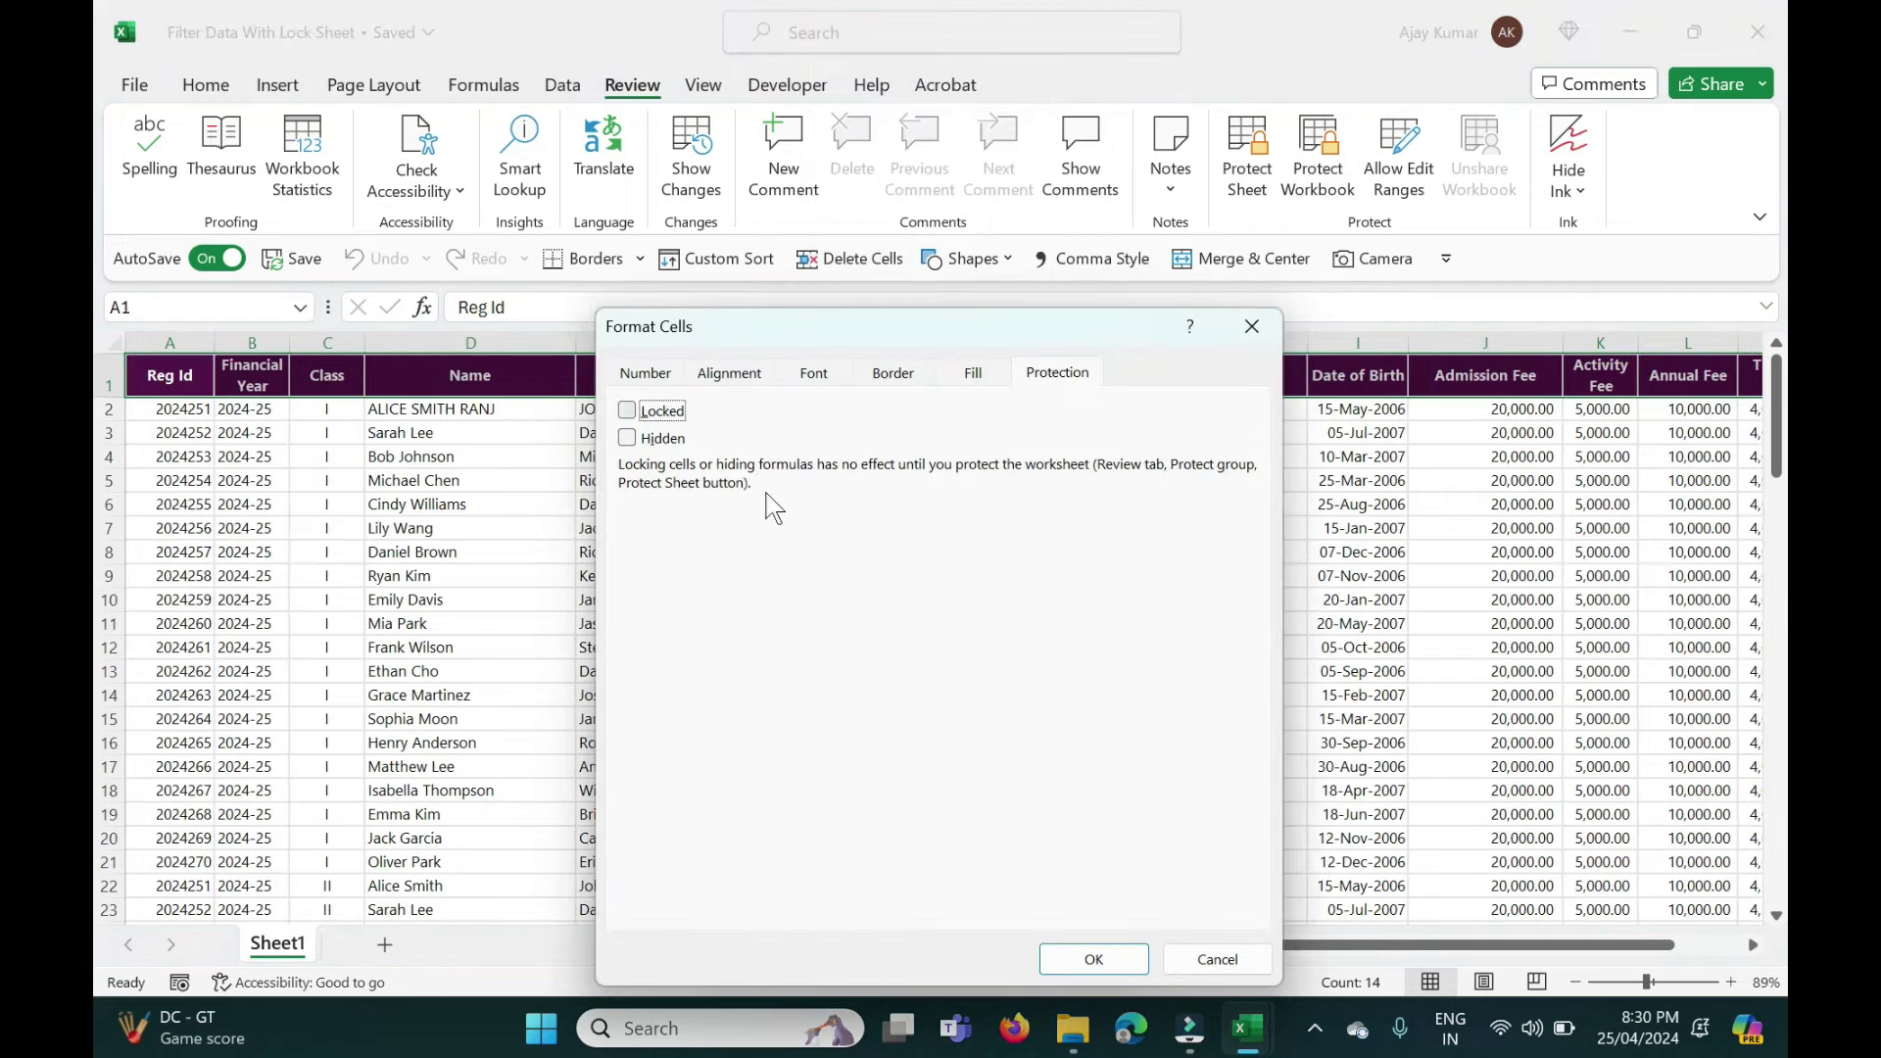
pyautogui.click(1137, 957)
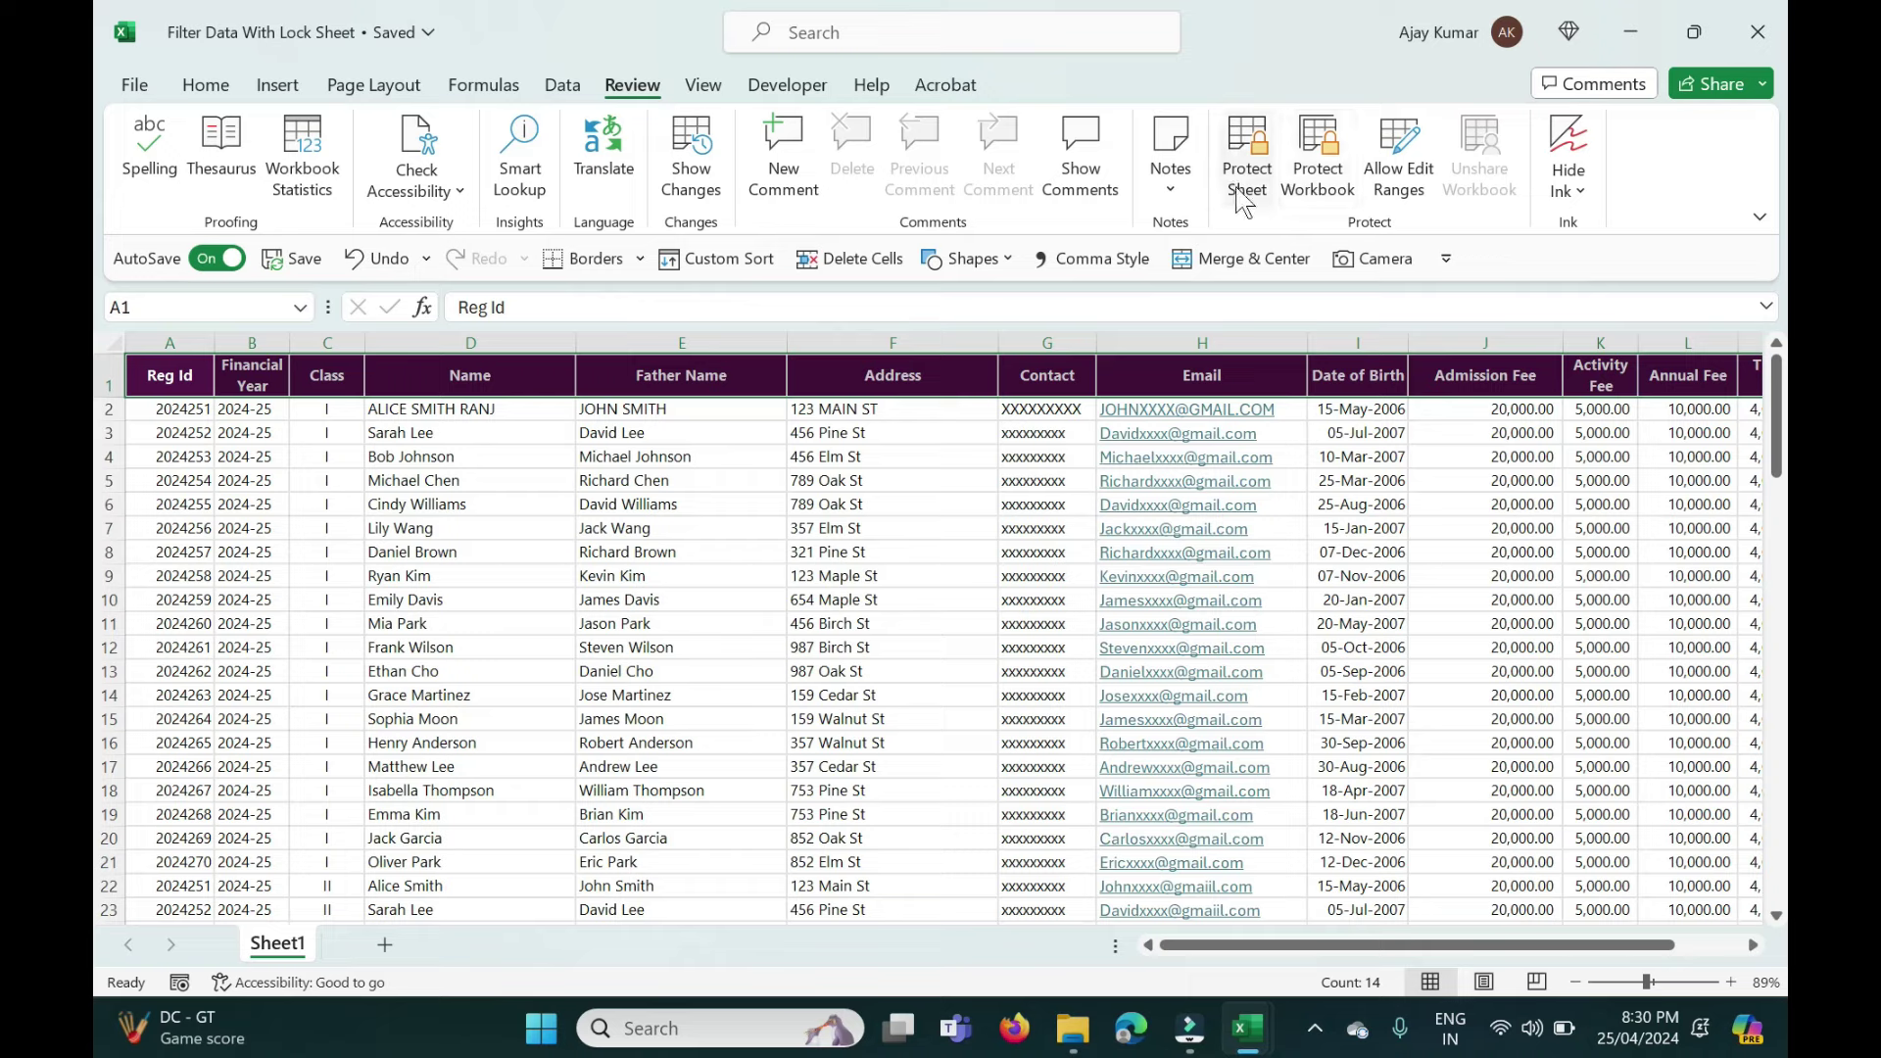
pyautogui.click(956, 580)
# Protect Sheet1 and check that the Name header and header row stay selectable
pyautogui.click(1249, 162)
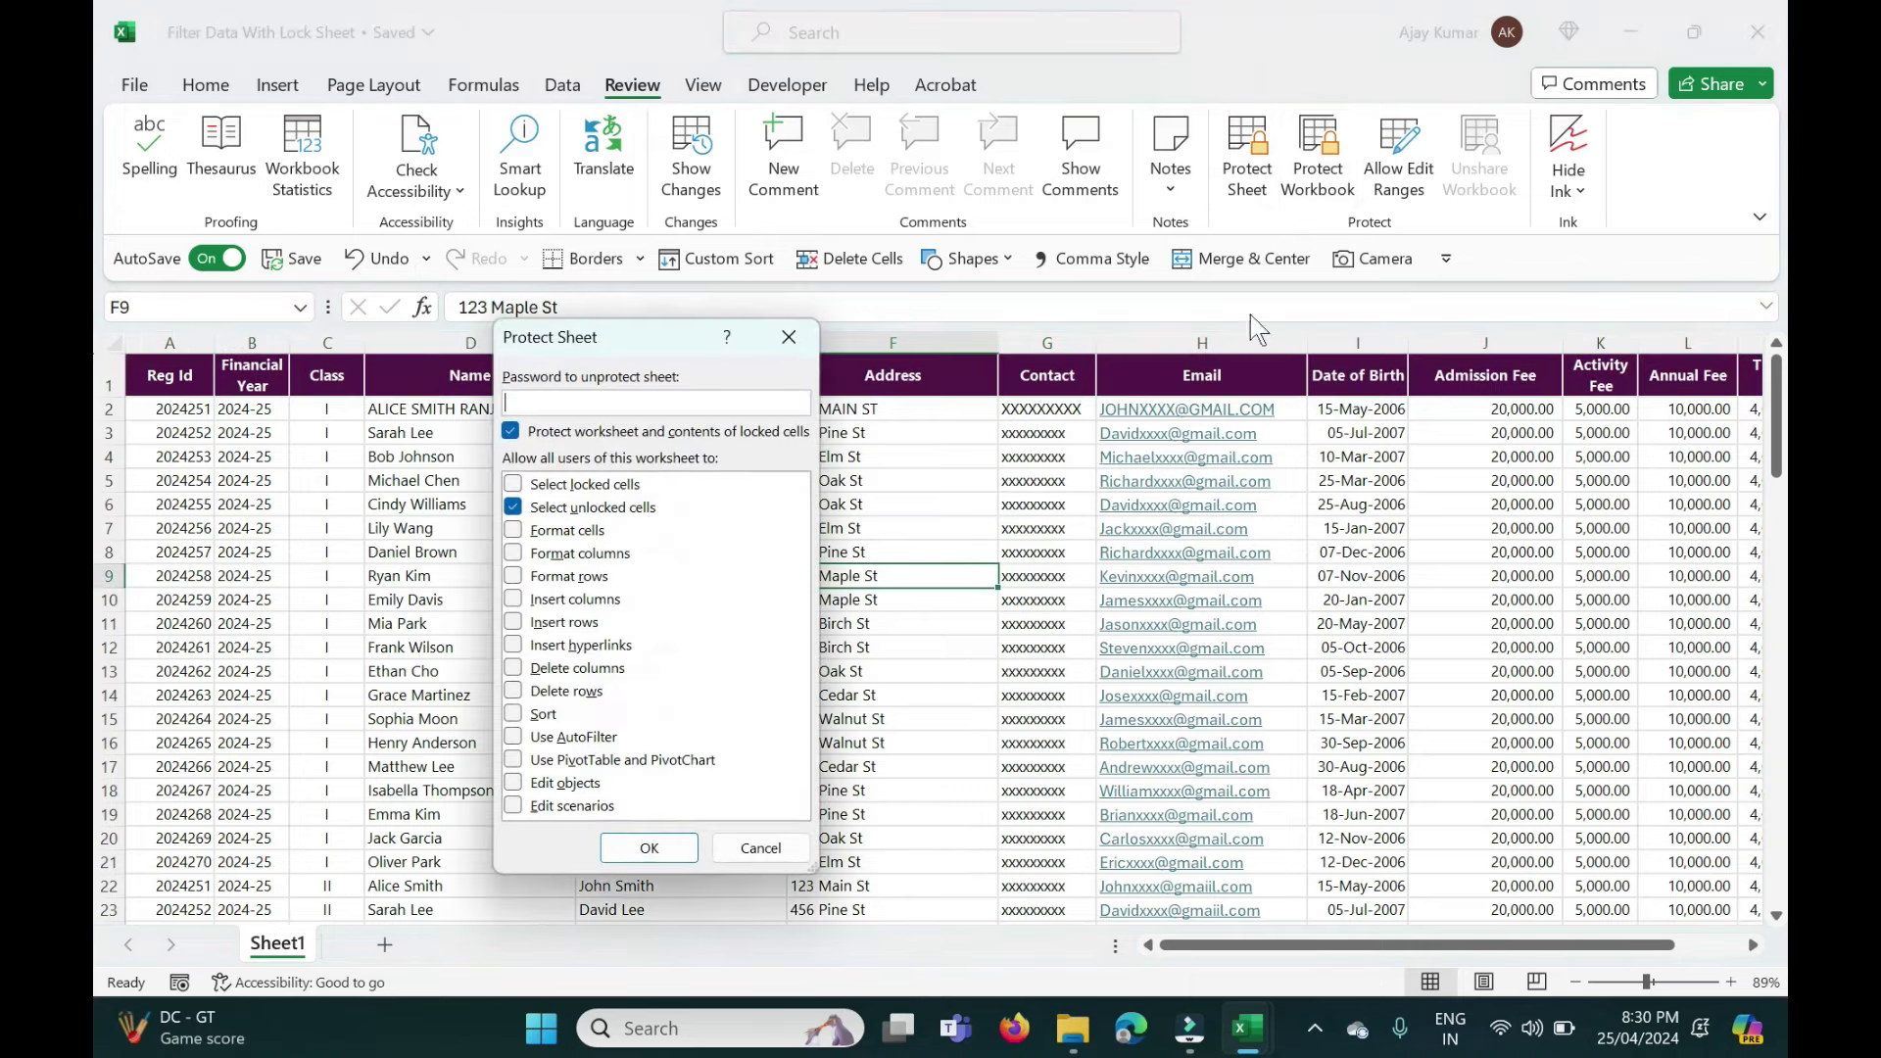
pyautogui.click(649, 848)
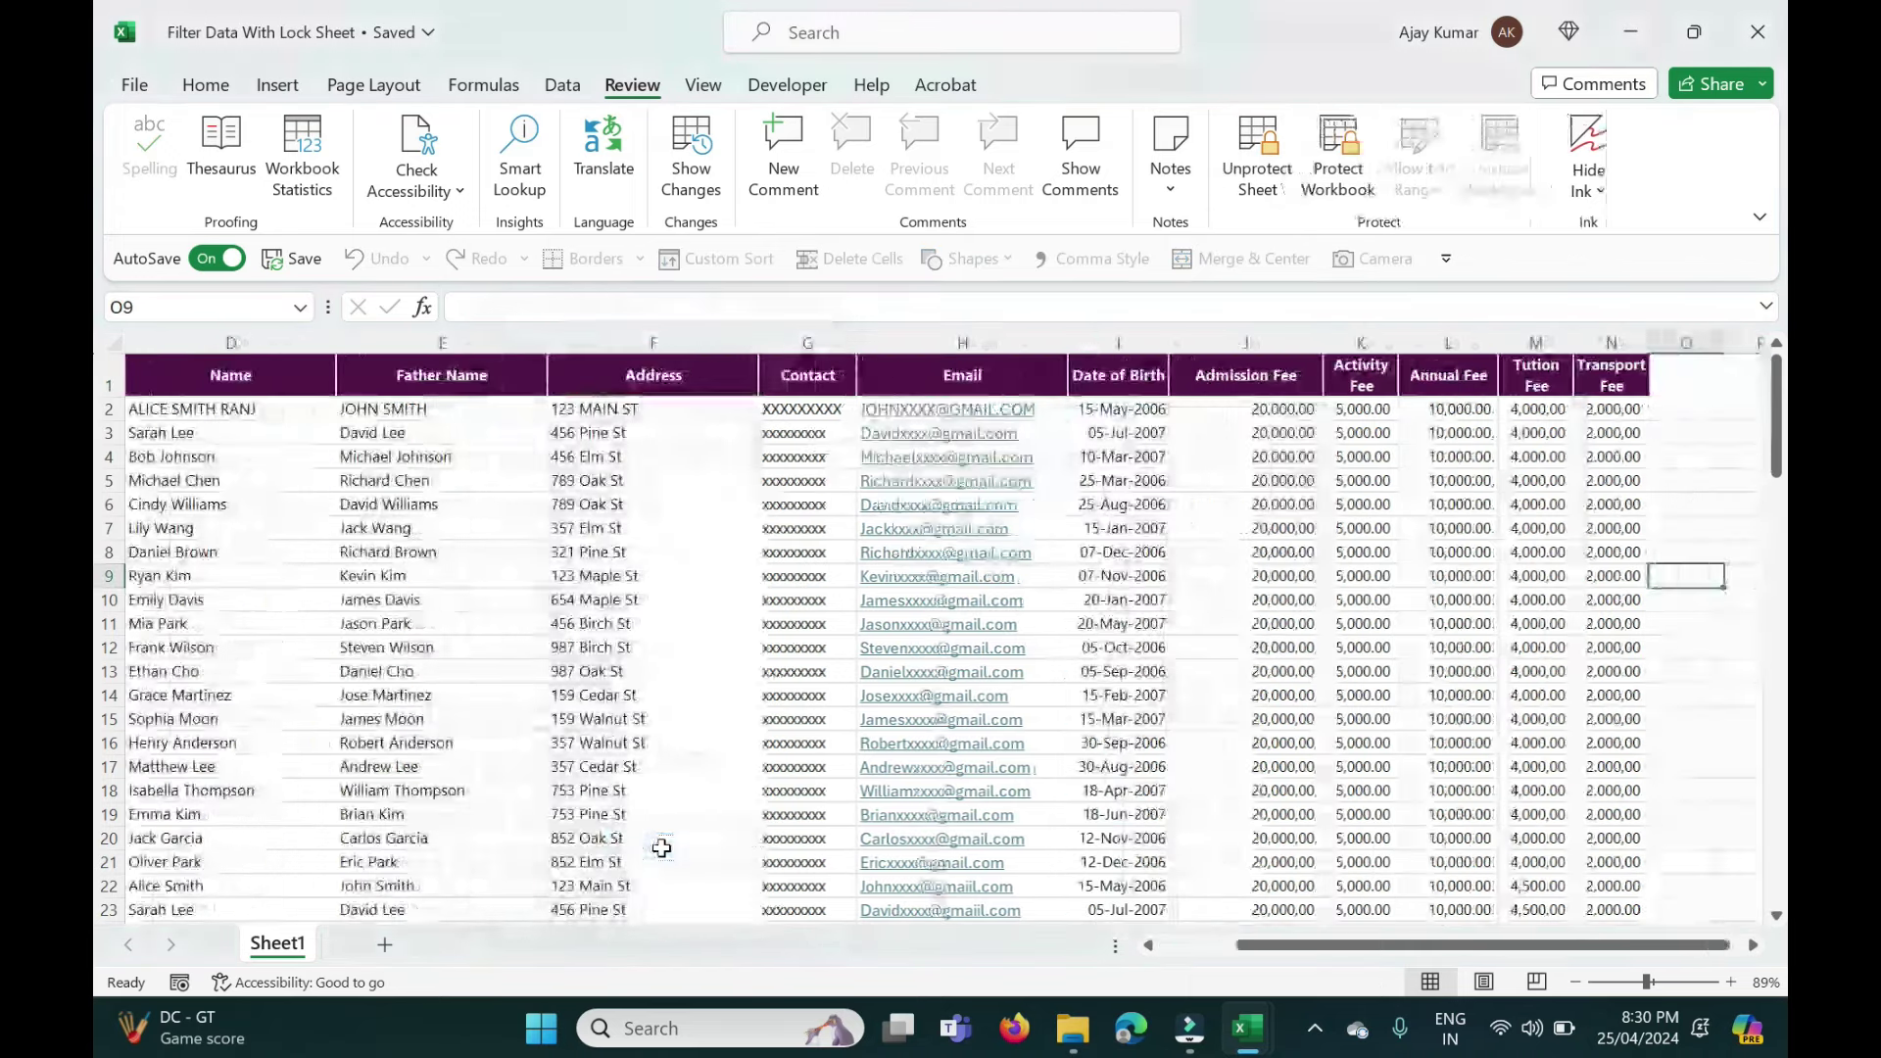
pyautogui.click(653, 379)
pyautogui.hscroll(-3, 637, 373)
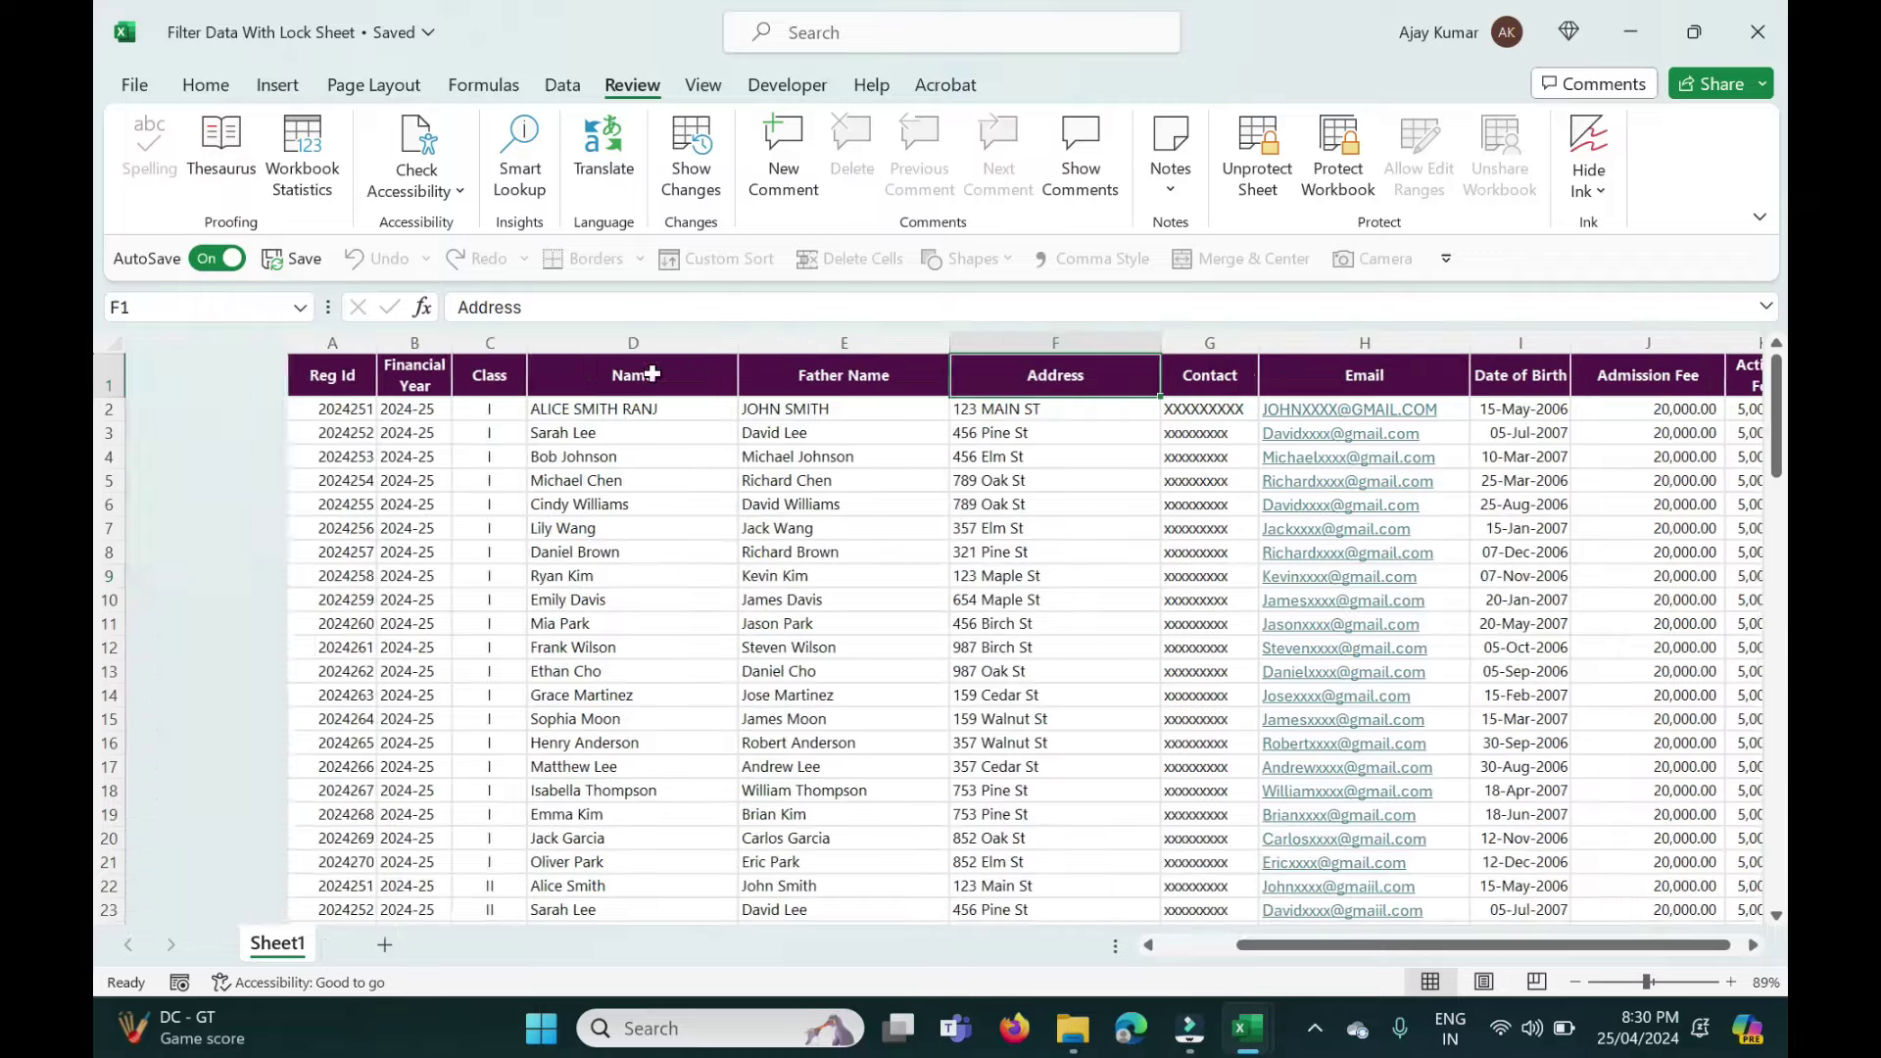
pyautogui.click(514, 365)
pyautogui.hotkey('ctrl', 'Down')
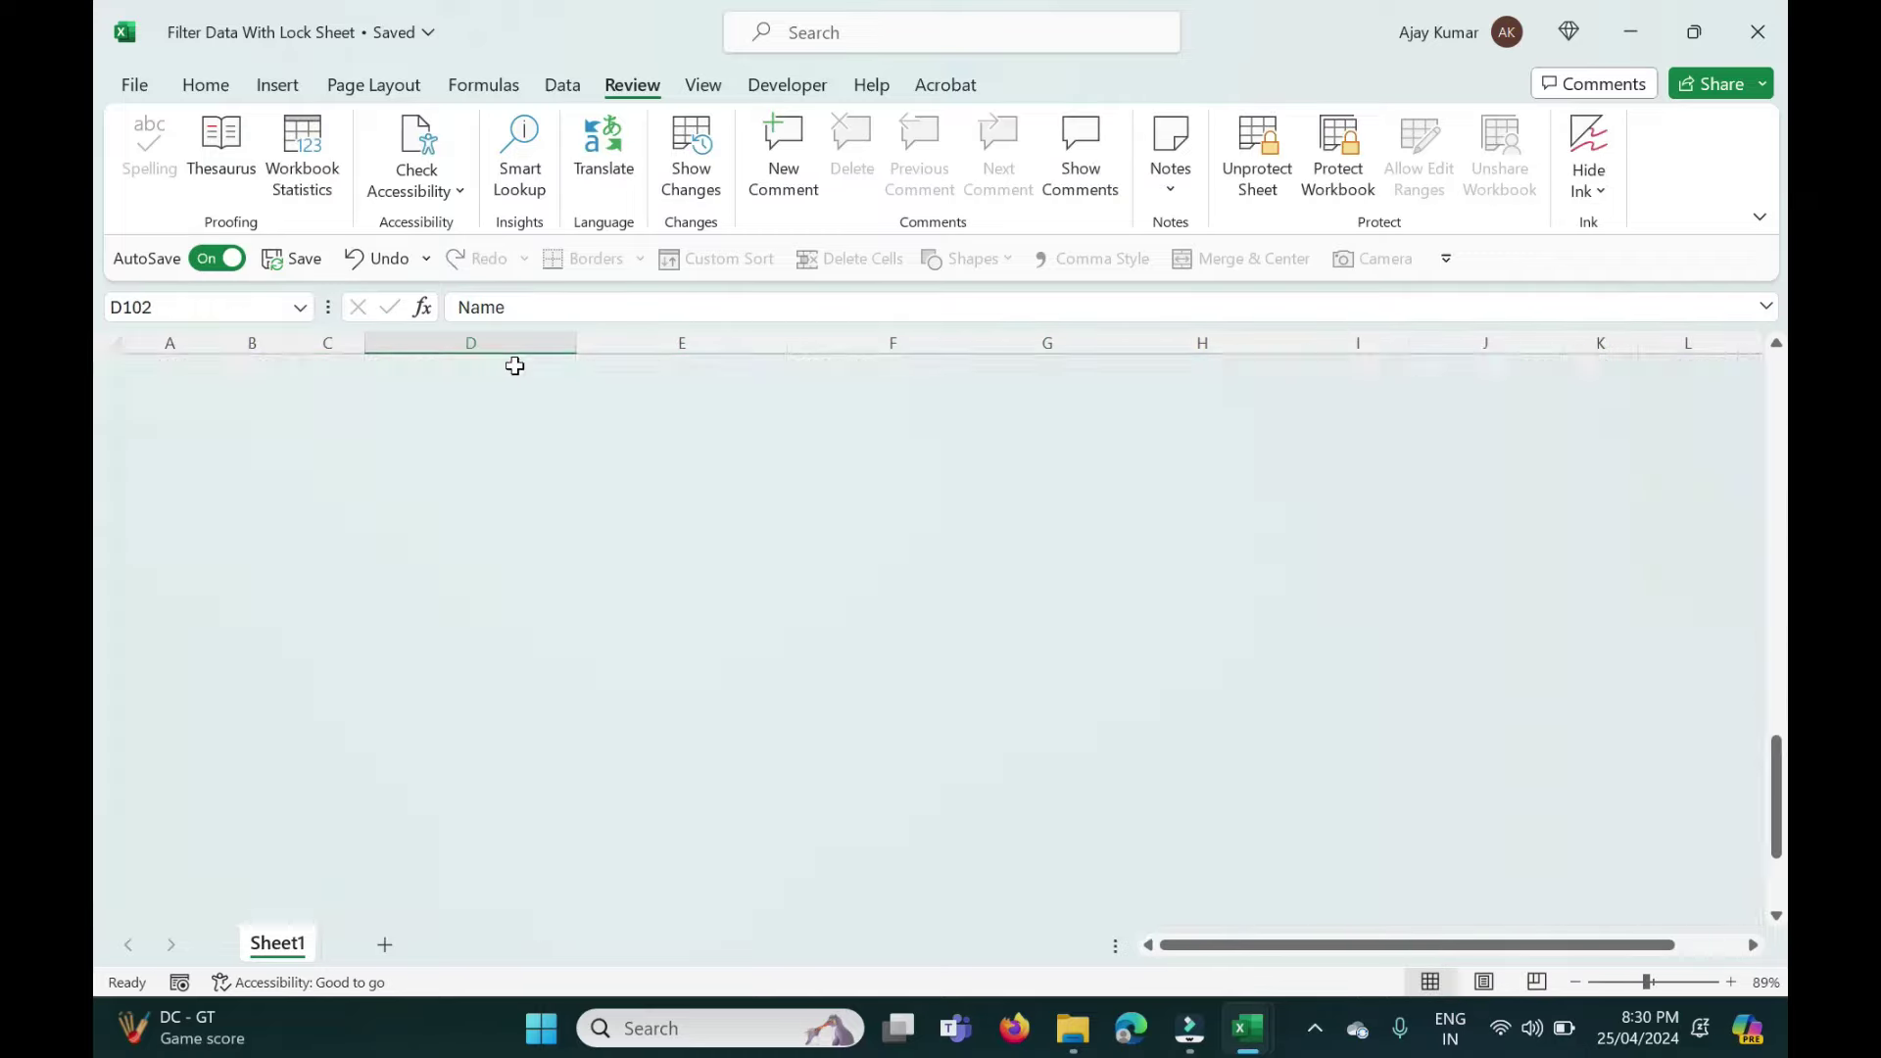
pyautogui.scroll(10, 619, 432)
pyautogui.scroll(15, 619, 432)
pyautogui.scroll(1, 619, 432)
pyautogui.moveTo(170, 375)
pyautogui.mouseDown()
pyautogui.moveTo(1102, 394)
pyautogui.moveTo(1708, 376)
pyautogui.moveTo(1684, 382)
pyautogui.mouseUp()
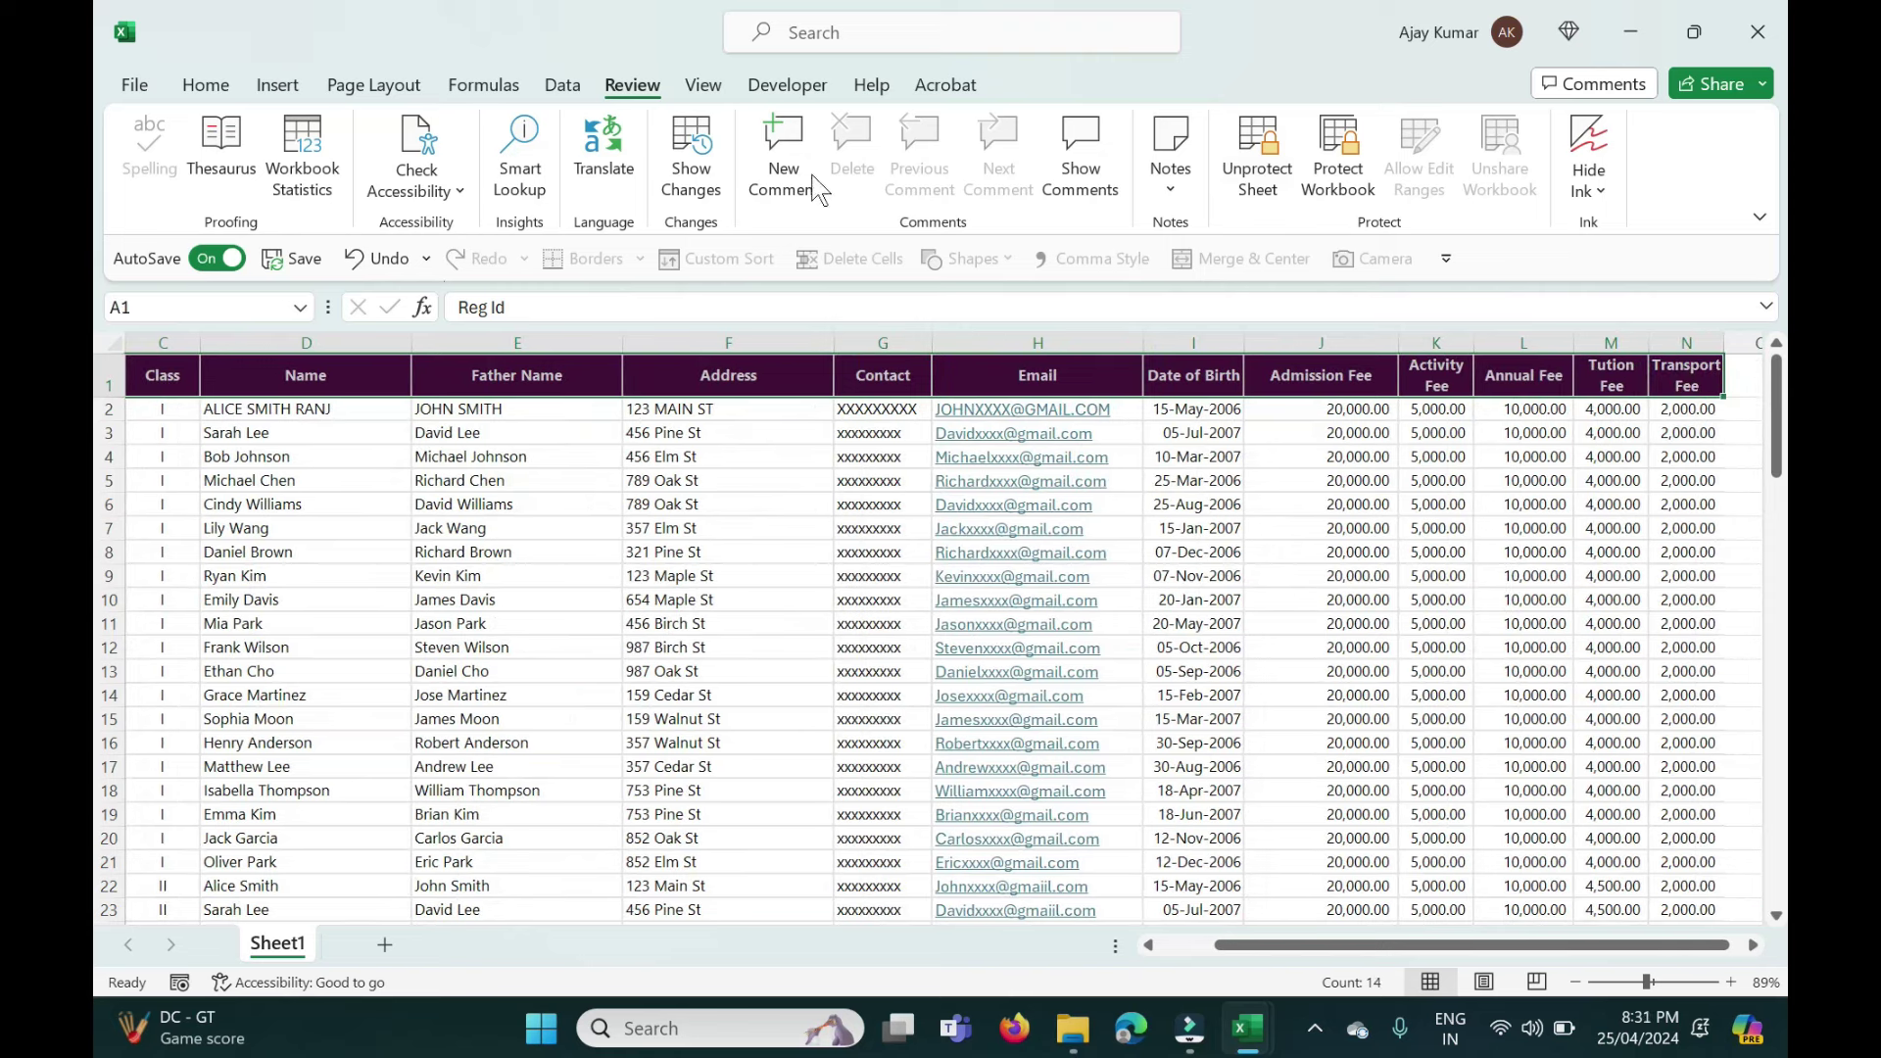
# Try Data > Filter on the locked fee sheet, then choose Unprotect Sheet under Review
pyautogui.click(557, 85)
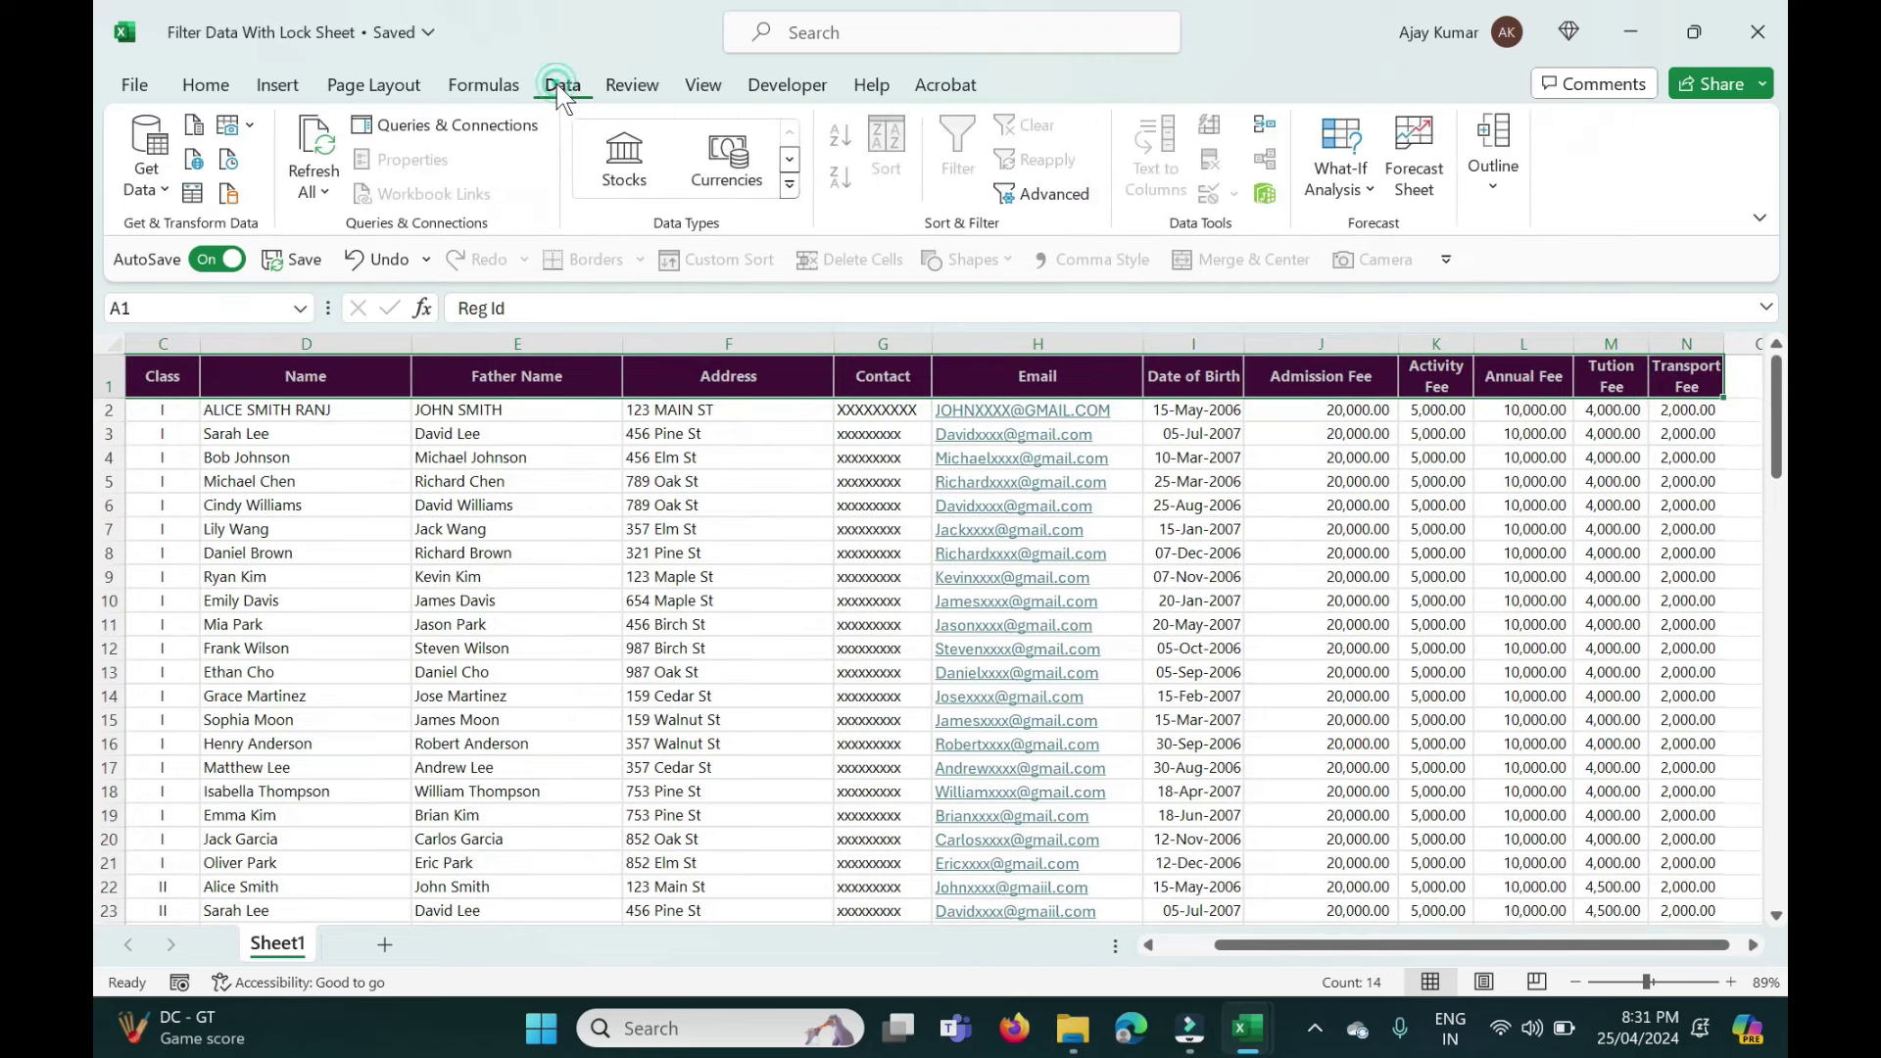
pyautogui.click(951, 139)
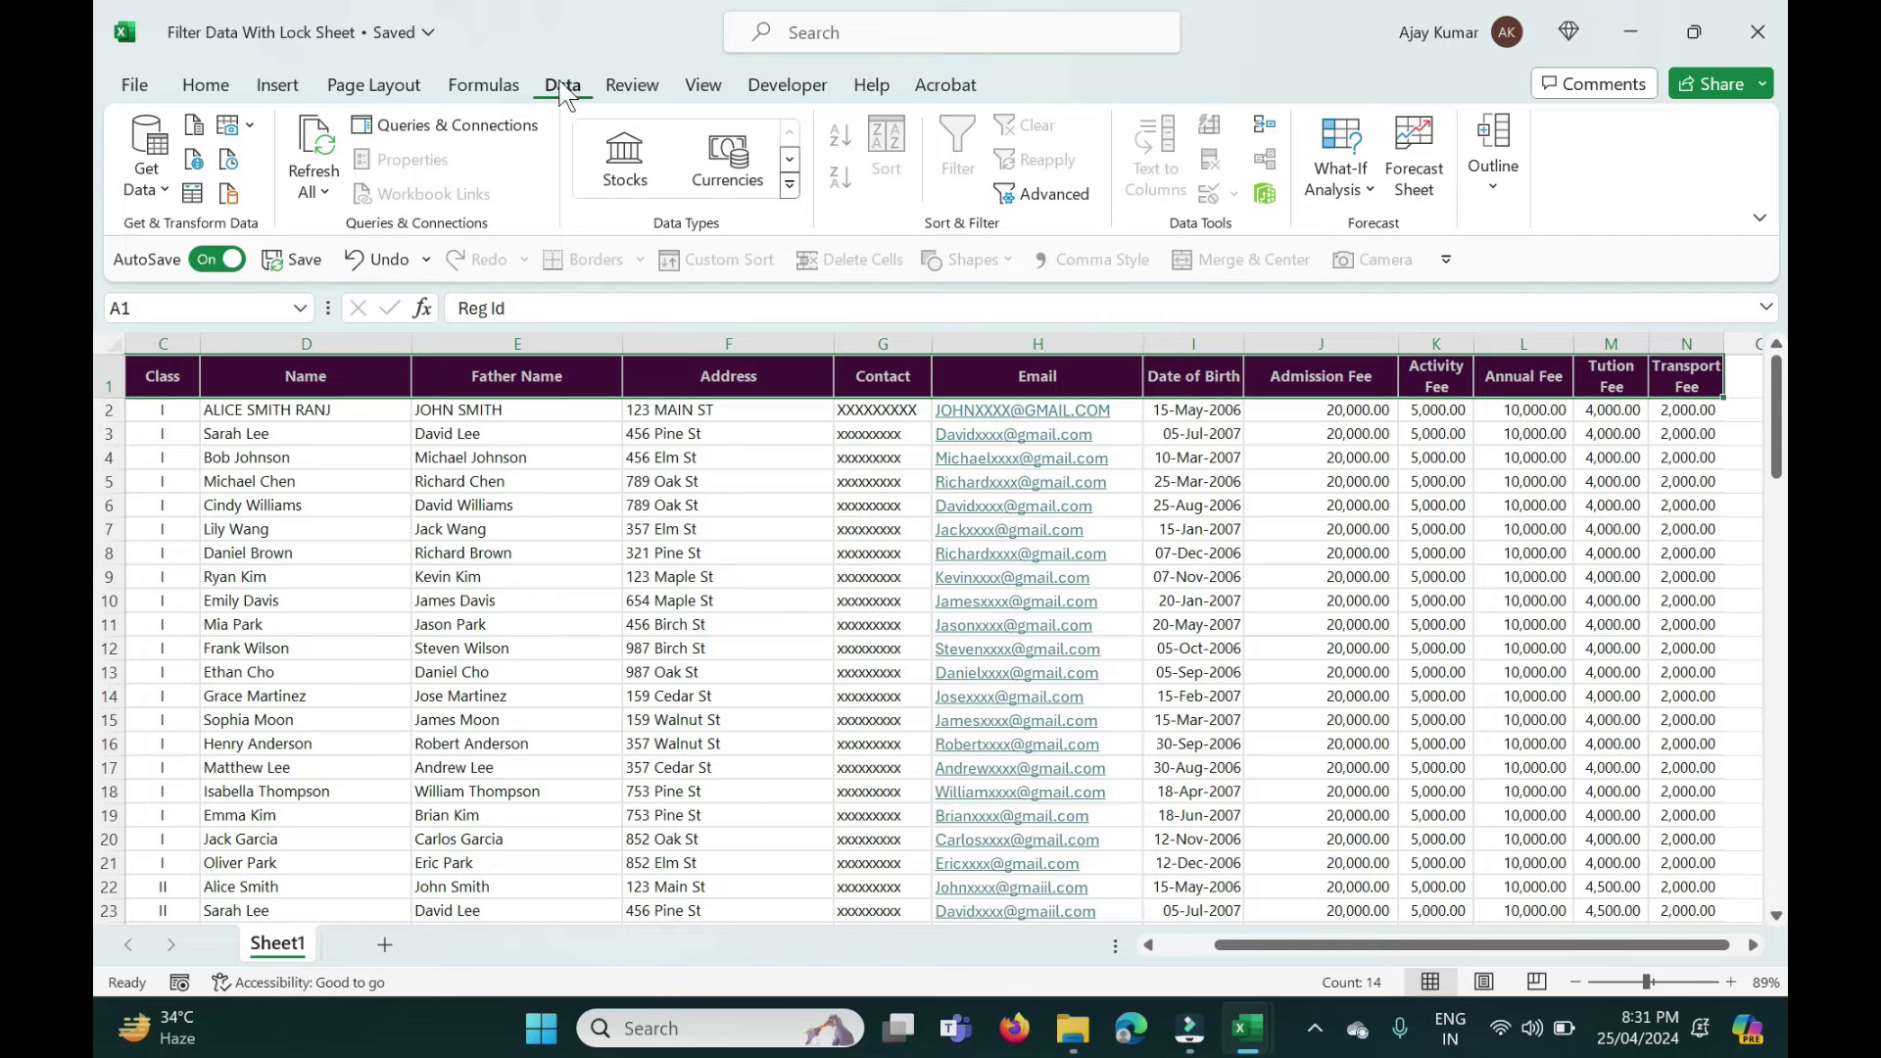
pyautogui.click(624, 88)
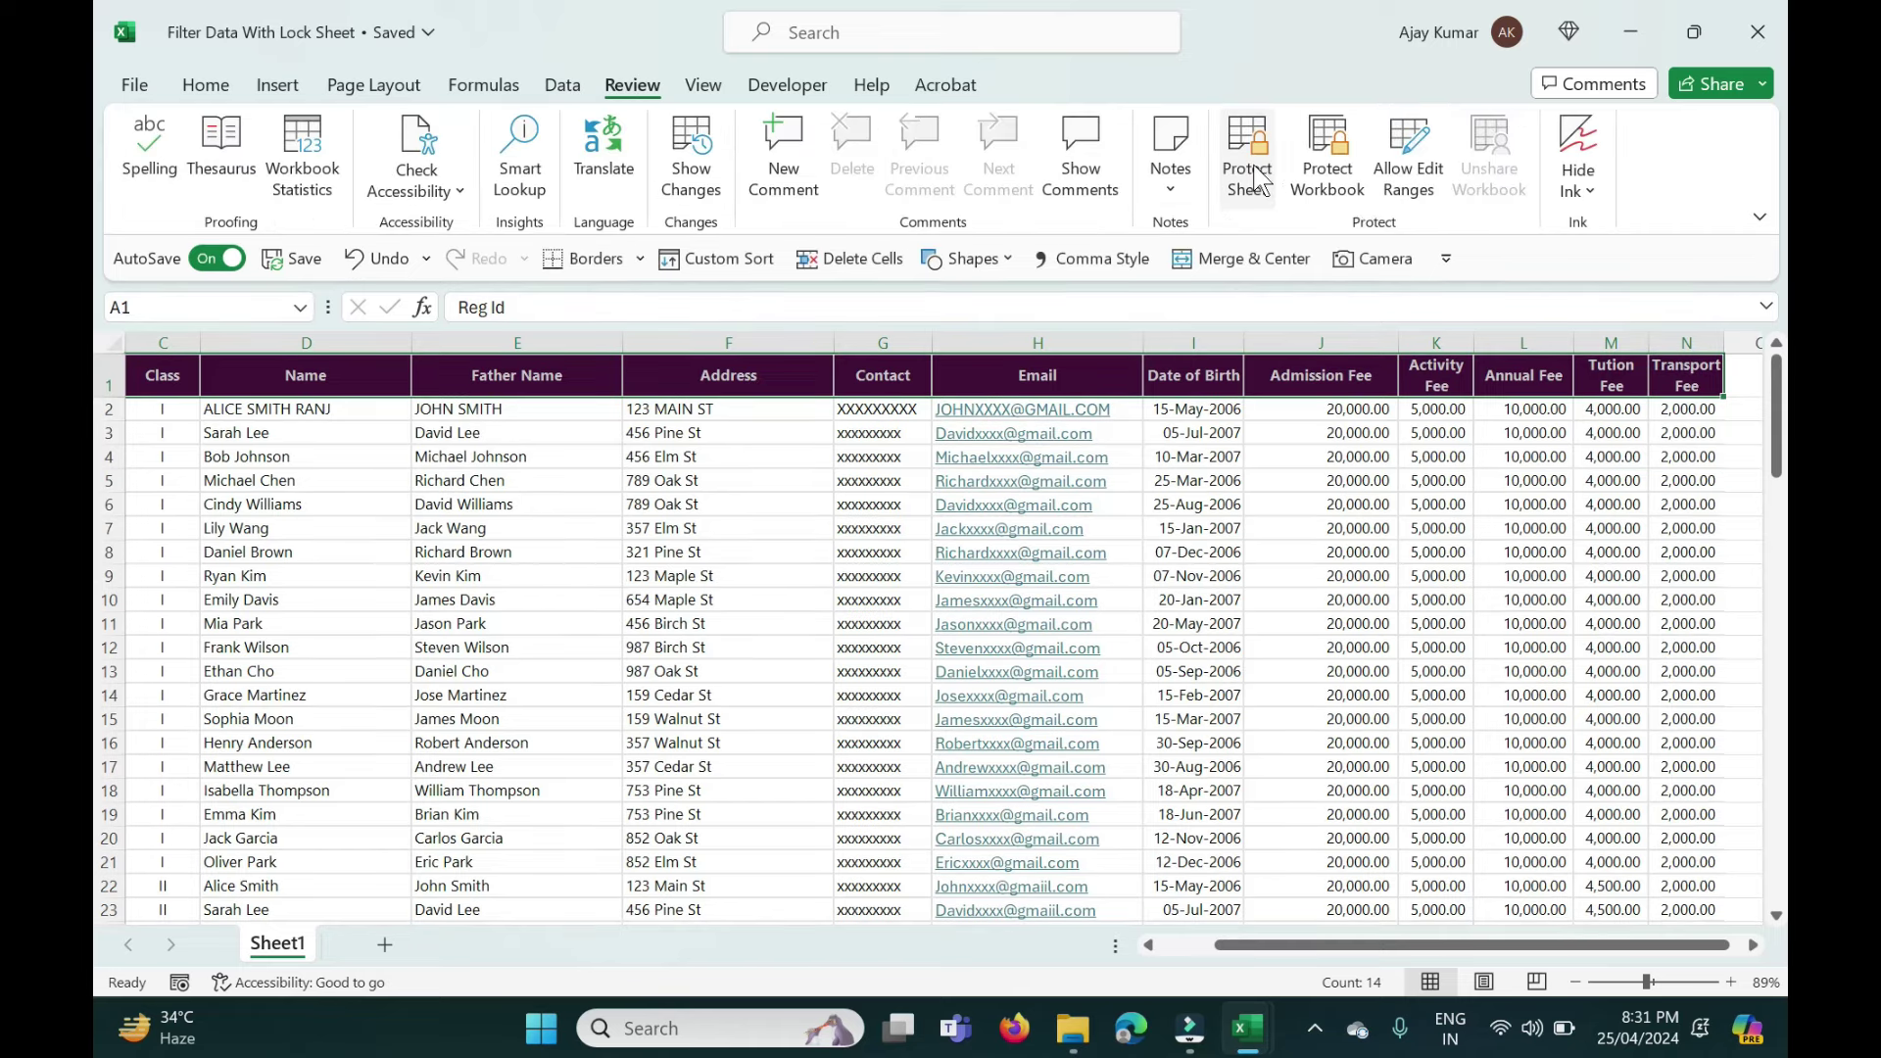
pyautogui.click(502, 460)
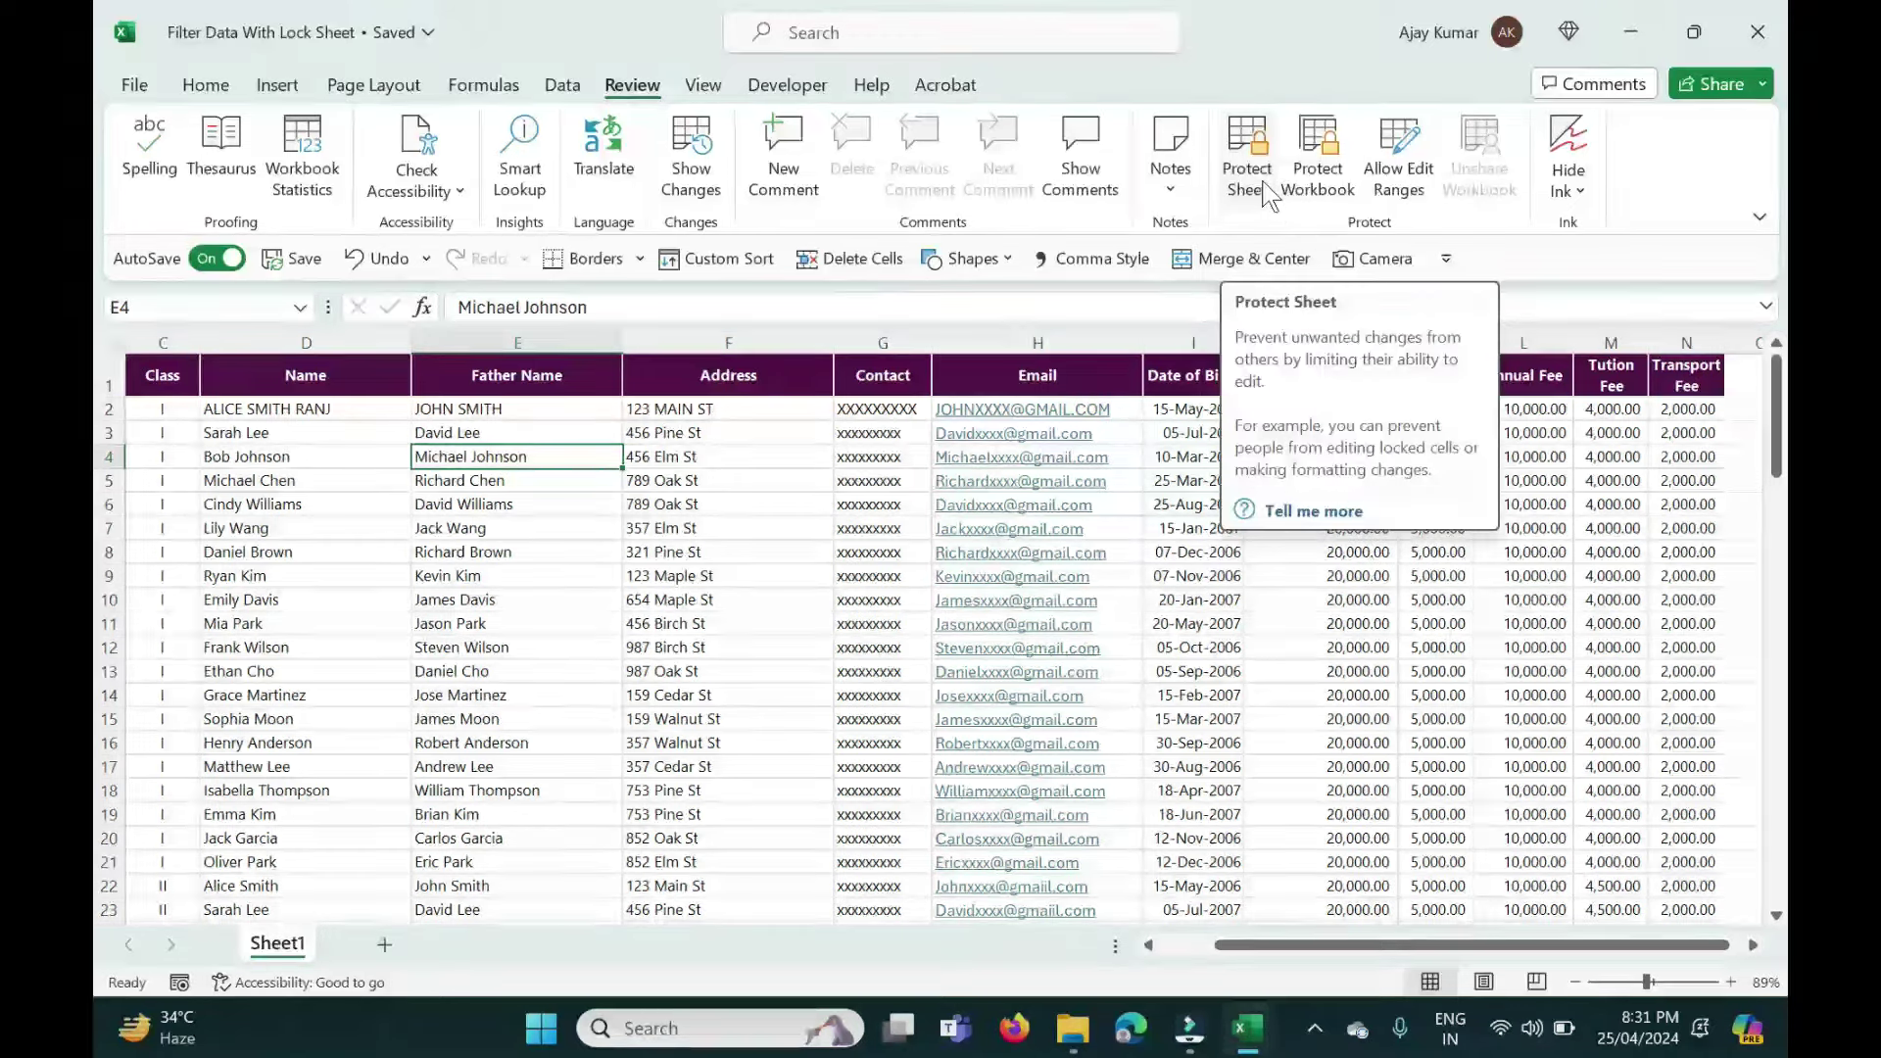
pyautogui.click(1224, 175)
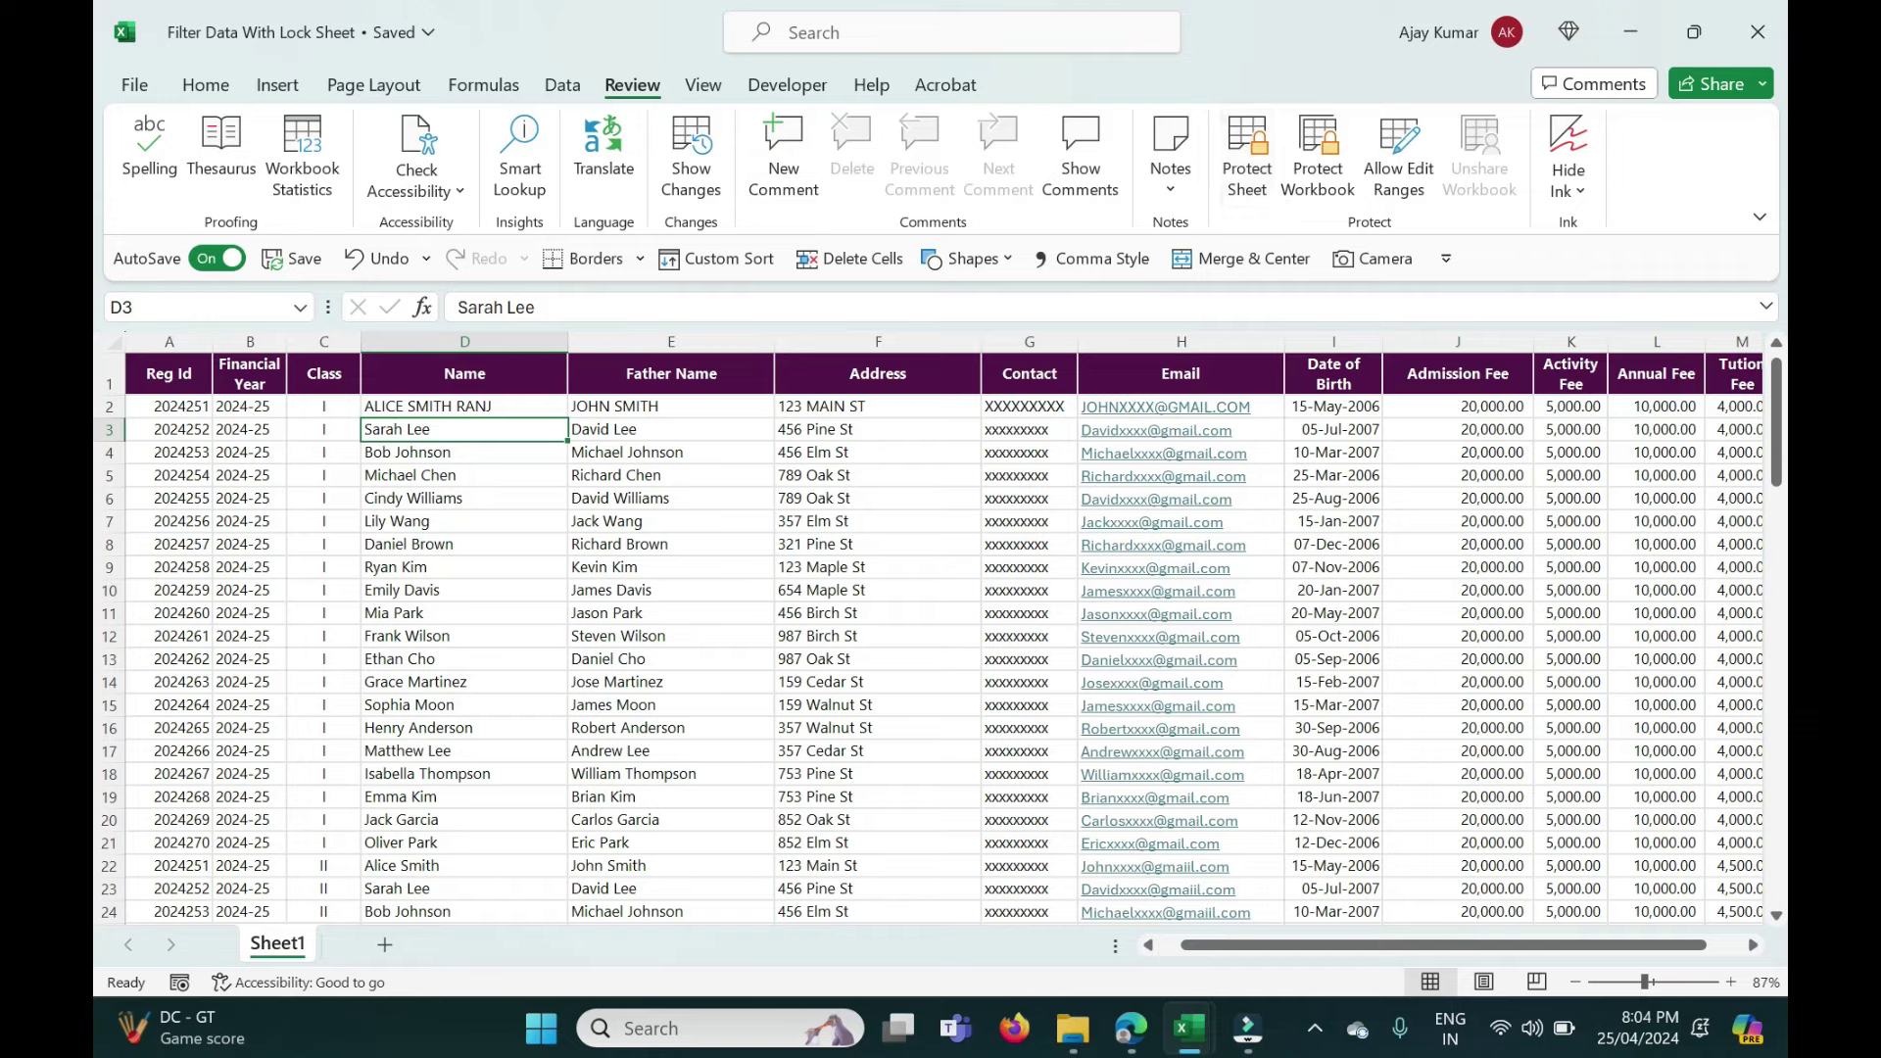
# Clear the Locked option for the header cells from Financial Year (B1) across the row
pyautogui.keyDown('ctrl'); pyautogui.scroll(-1, 980, 520); pyautogui.keyUp('ctrl')
pyautogui.keyDown('ctrl'); pyautogui.scroll(-1, 783, 514); pyautogui.keyUp('ctrl')
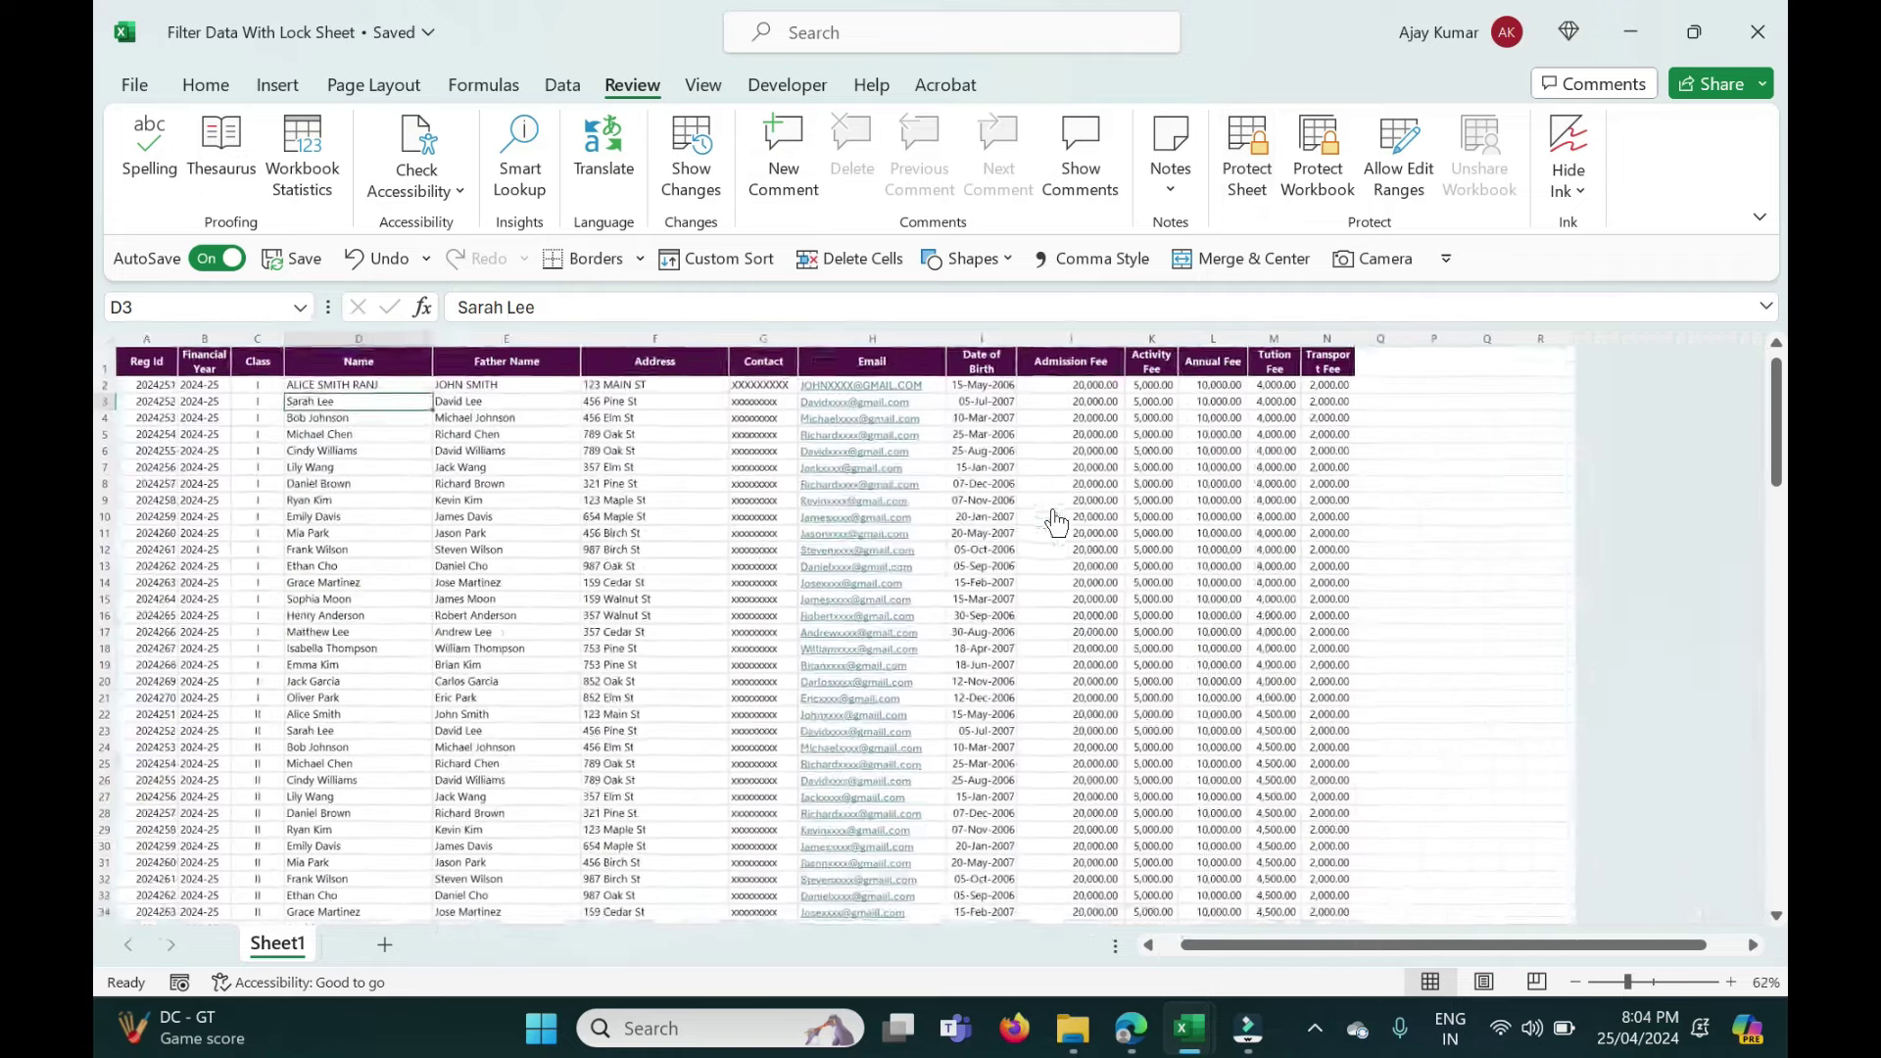
pyautogui.keyDown('ctrl'); pyautogui.scroll(-1, 490, 504); pyautogui.keyUp('ctrl')
pyautogui.keyDown('ctrl'); pyautogui.scroll(-1, 429, 504); pyautogui.keyUp('ctrl')
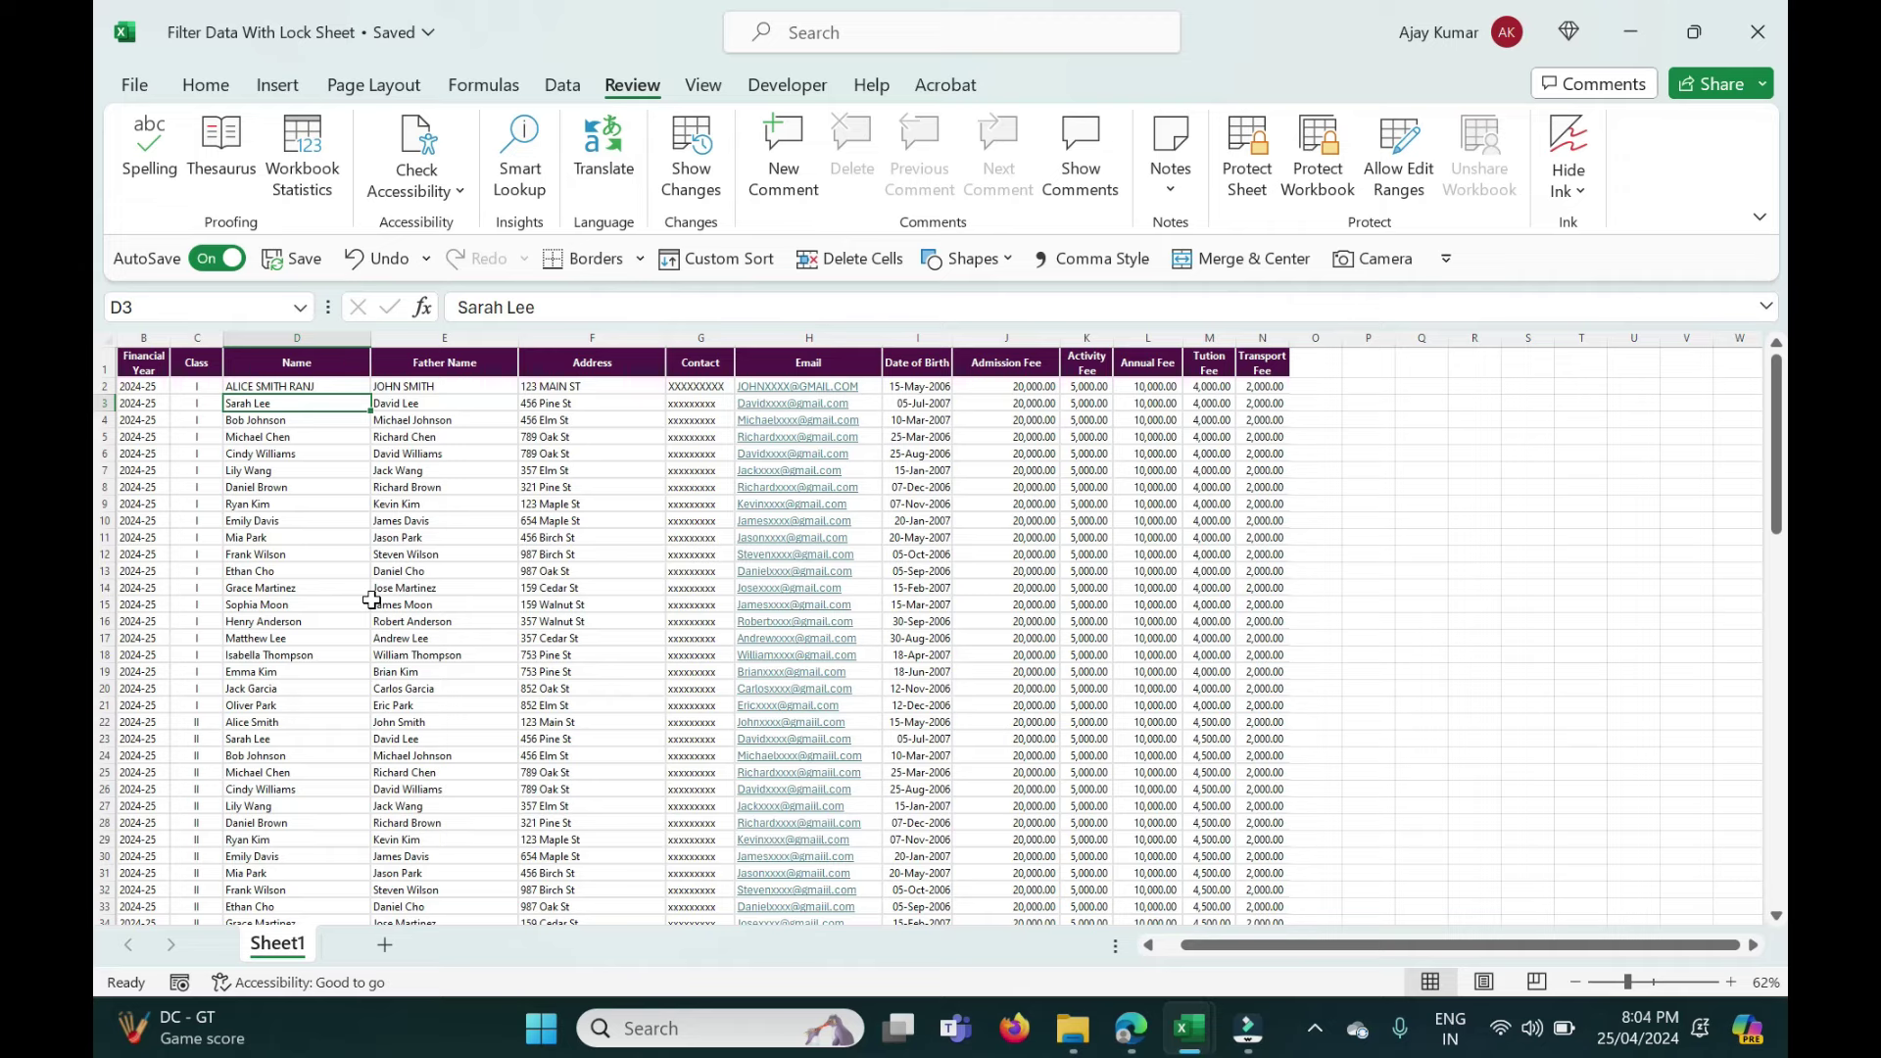
pyautogui.click(138, 361)
pyautogui.moveTo(138, 361); pyautogui.dragTo(1264, 365)
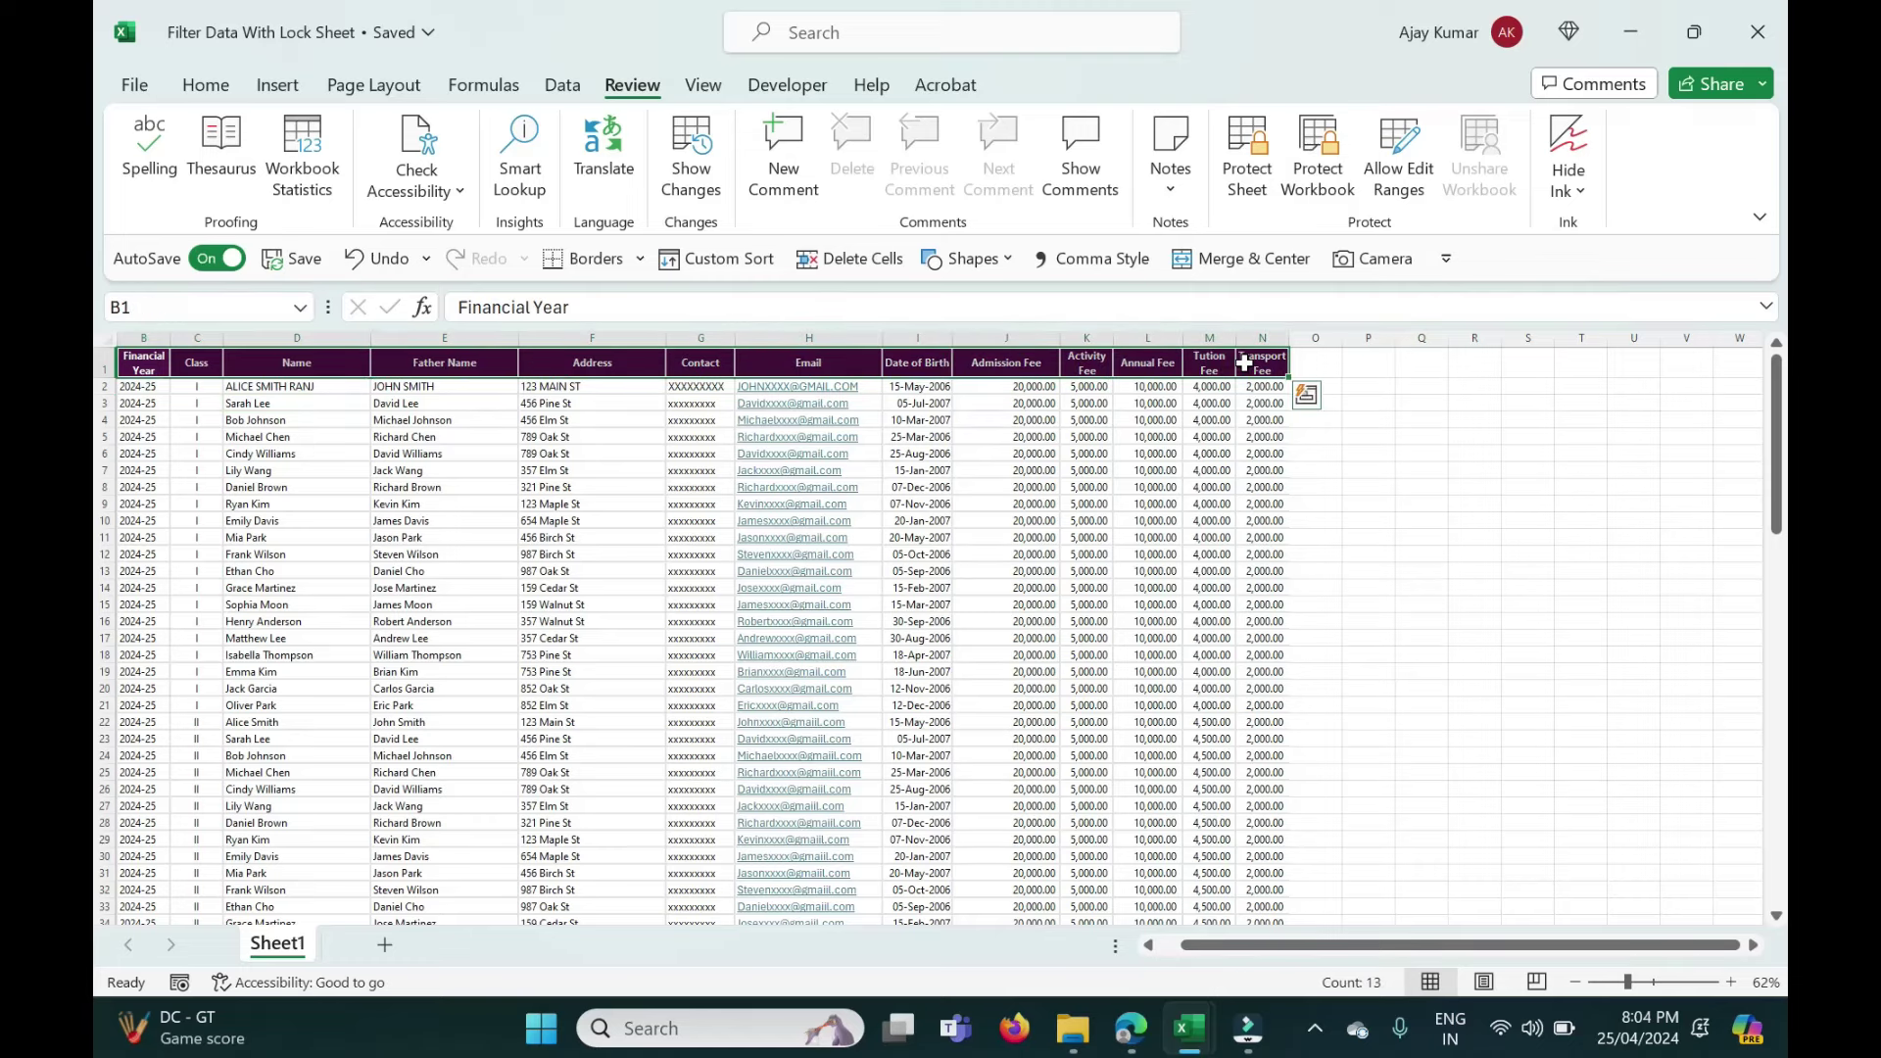
pyautogui.rightClick(789, 363)
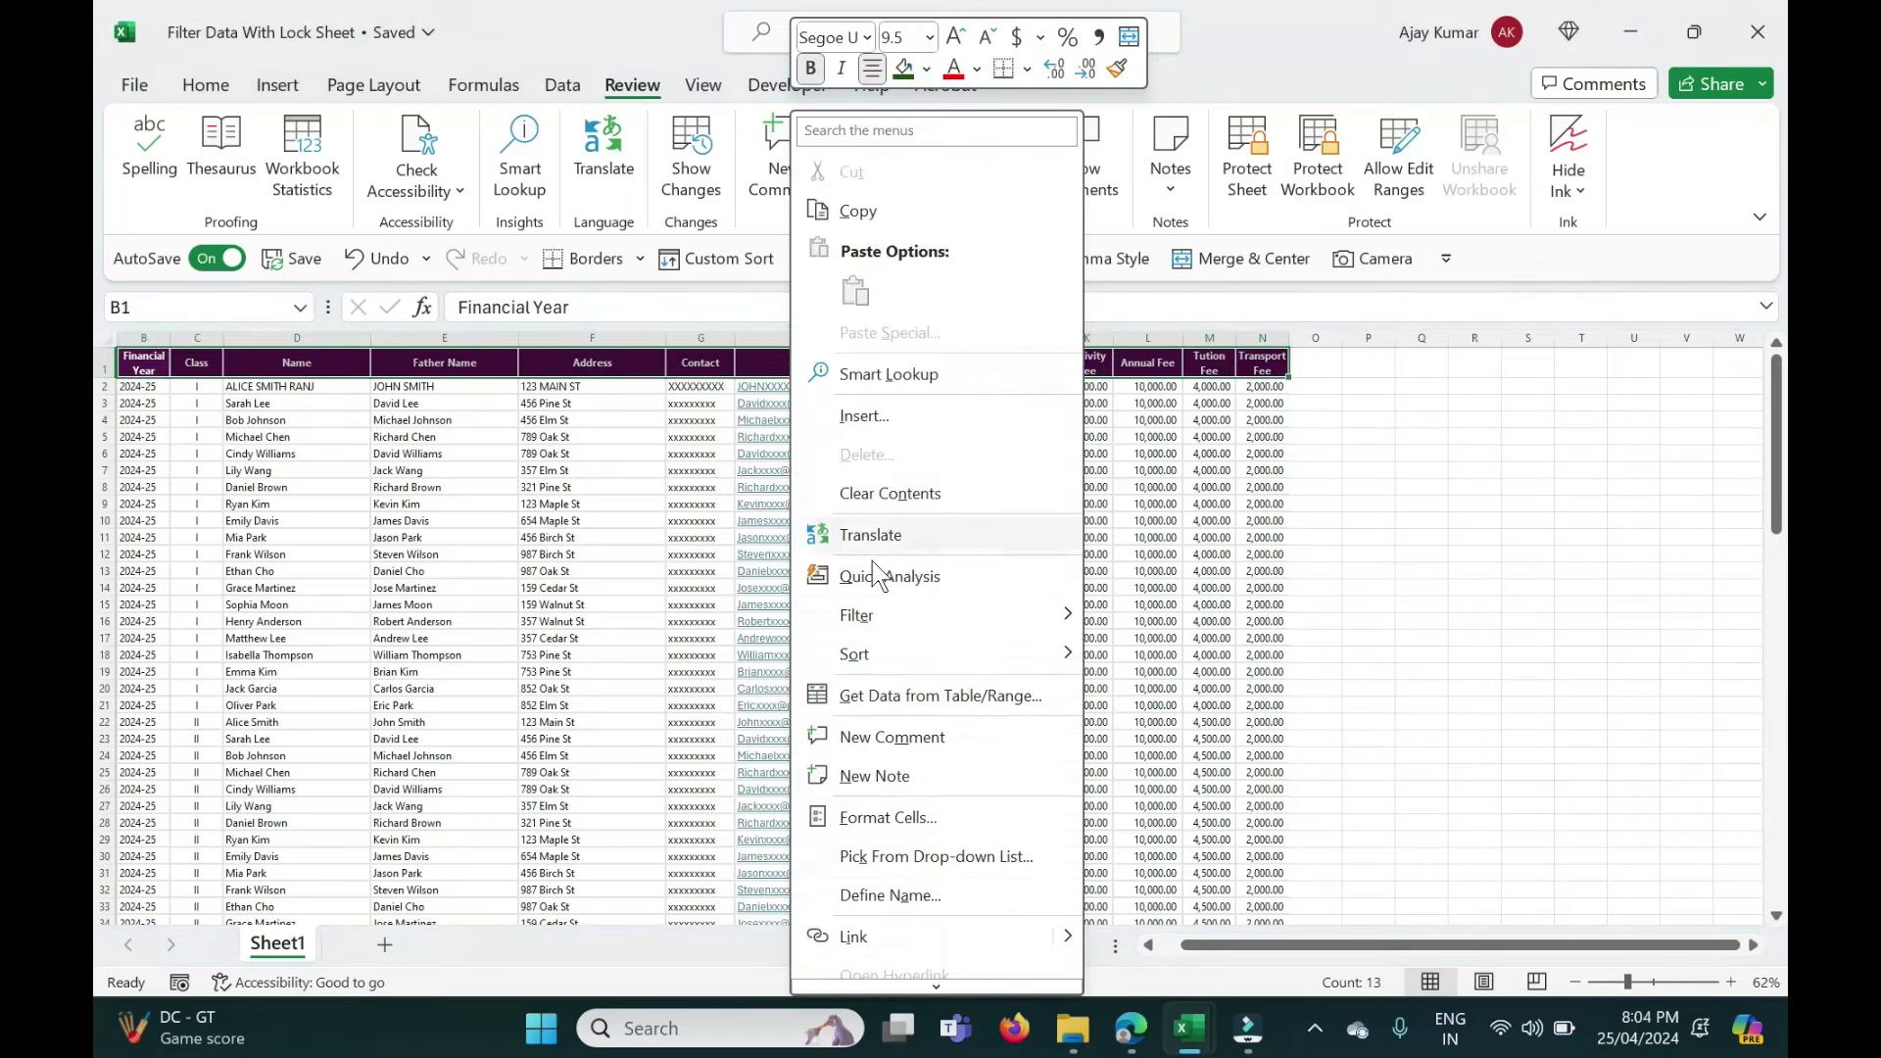
pyautogui.click(881, 817)
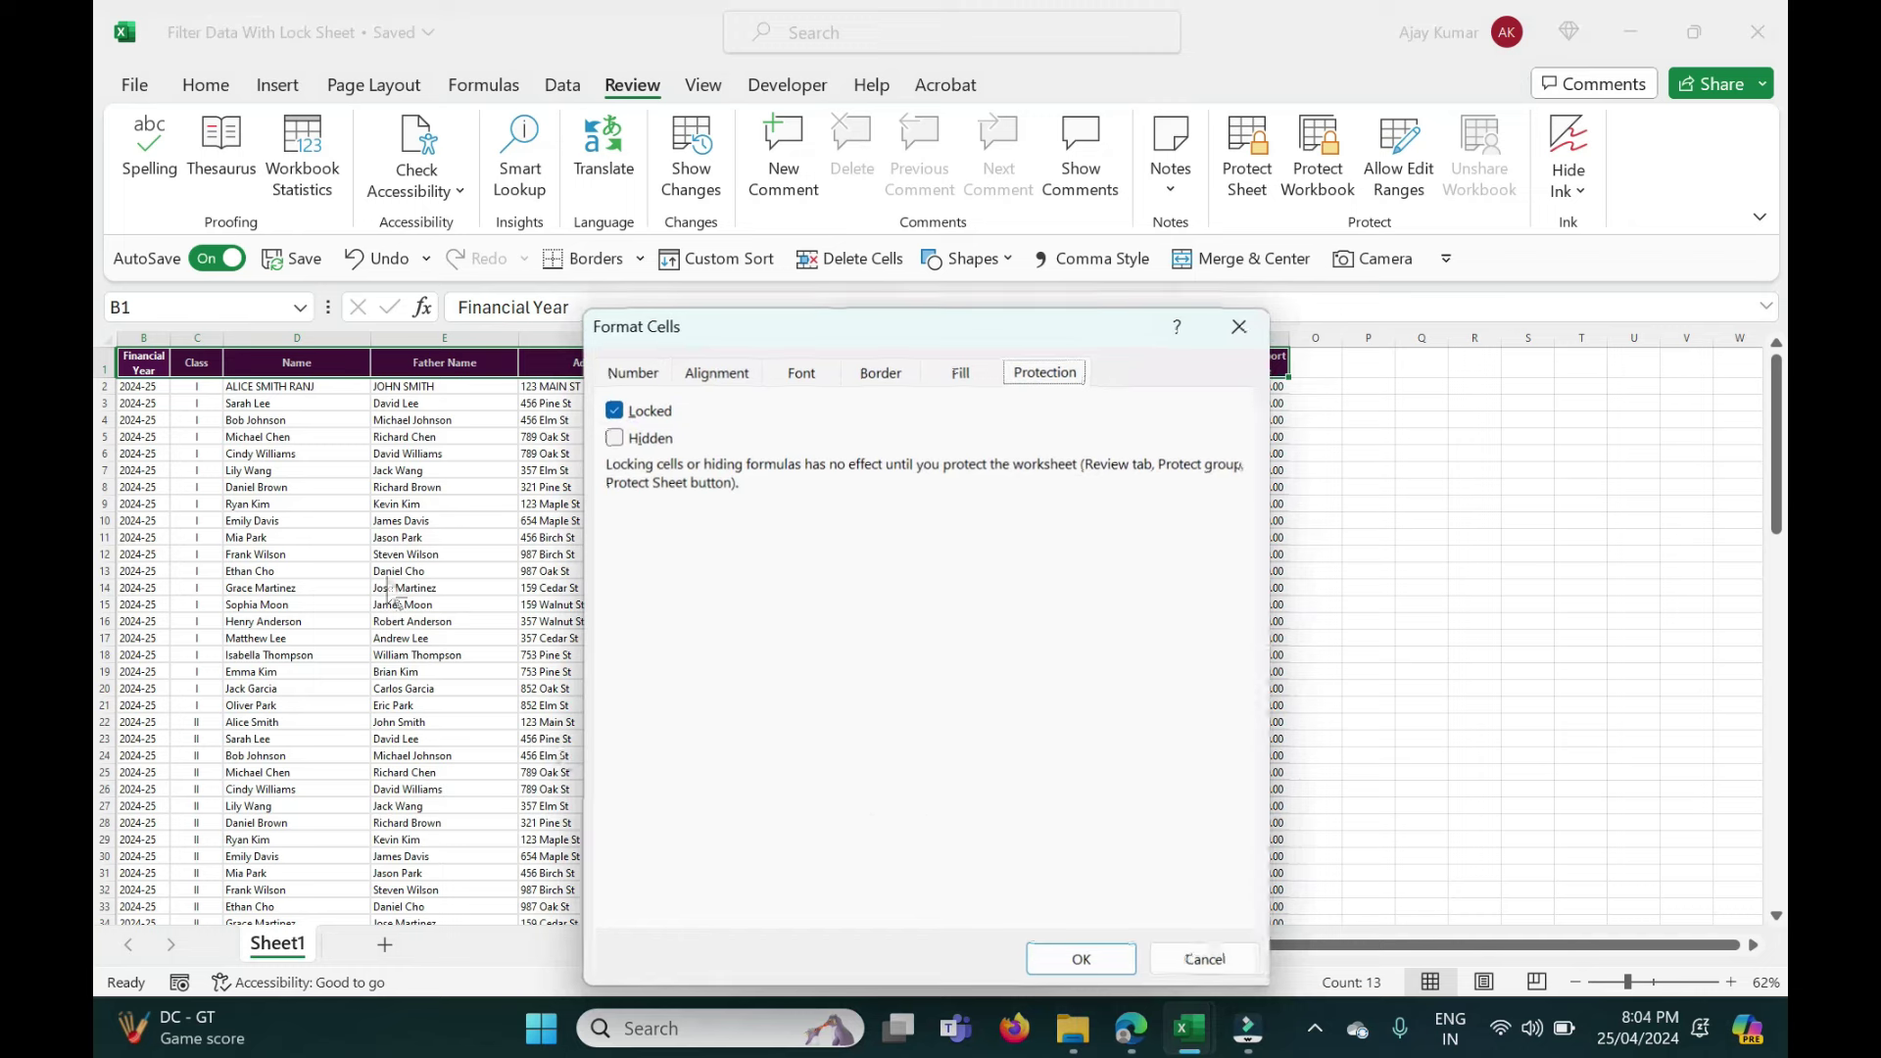
pyautogui.click(614, 411)
pyautogui.click(1035, 371)
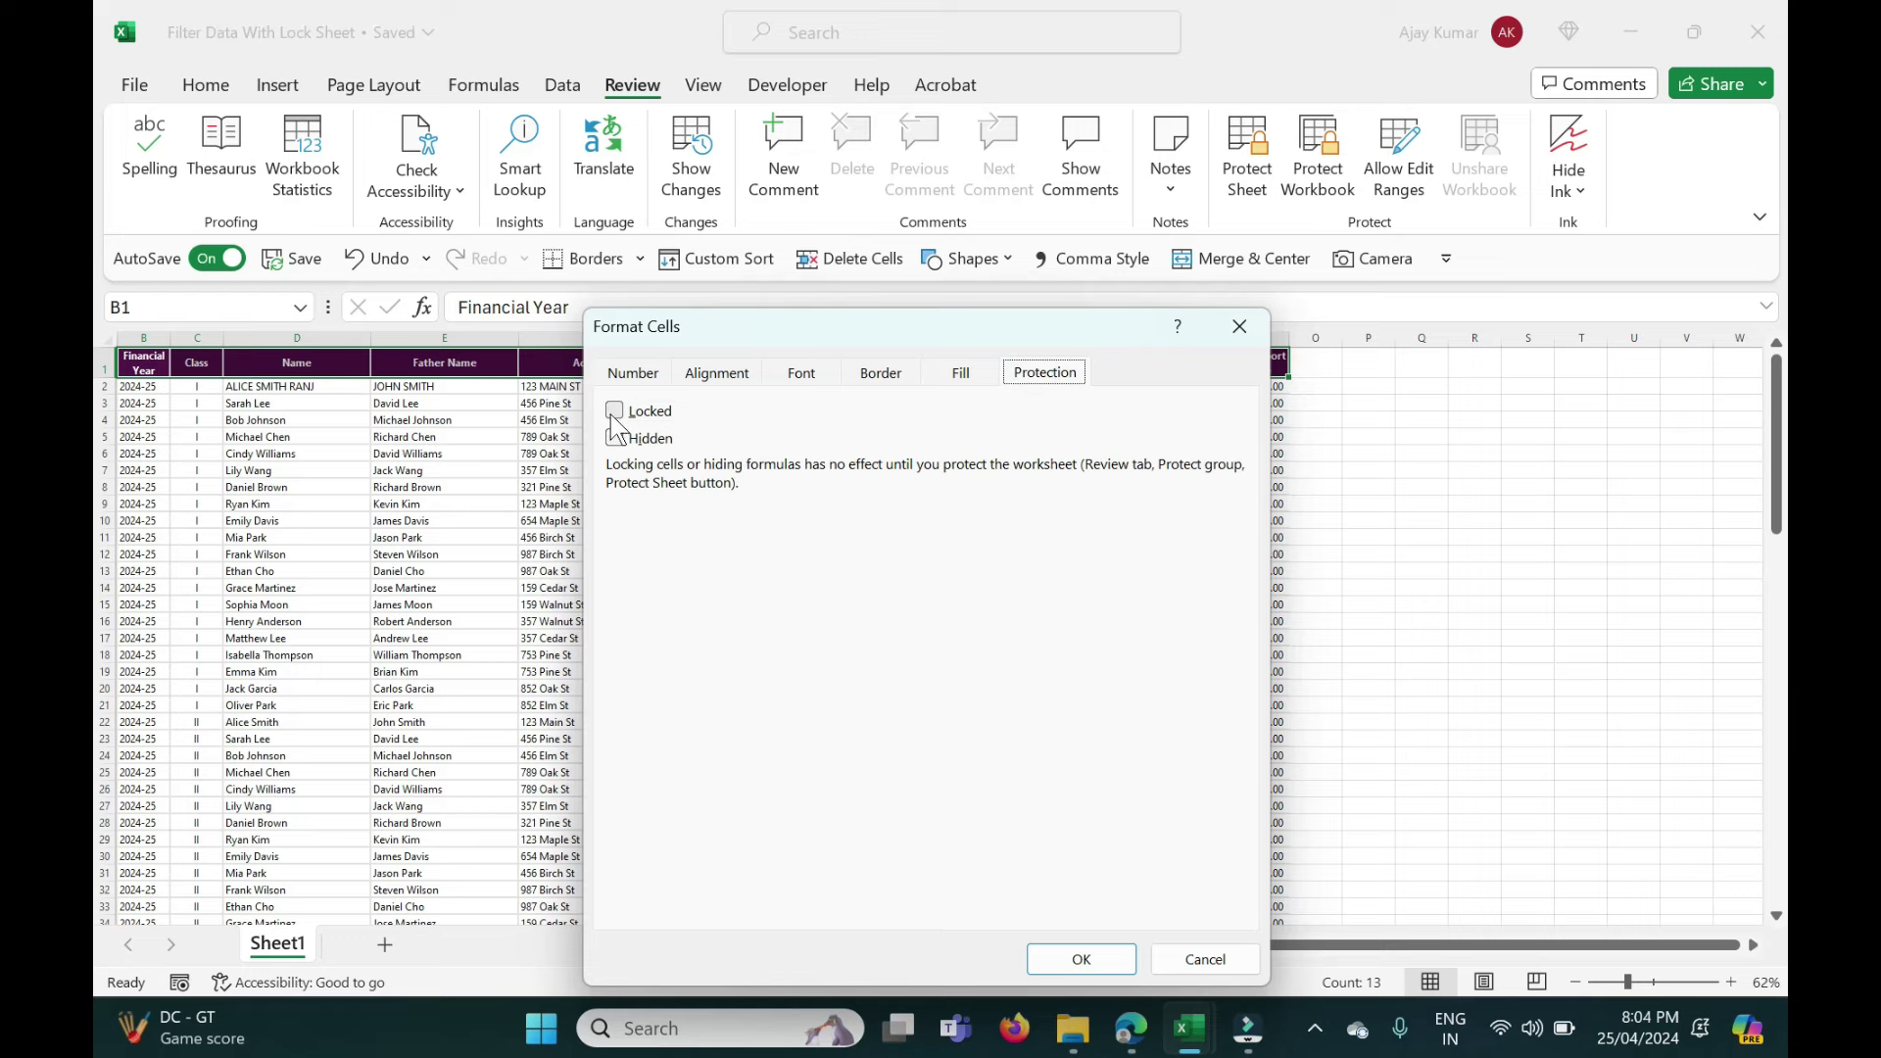
pyautogui.click(1102, 964)
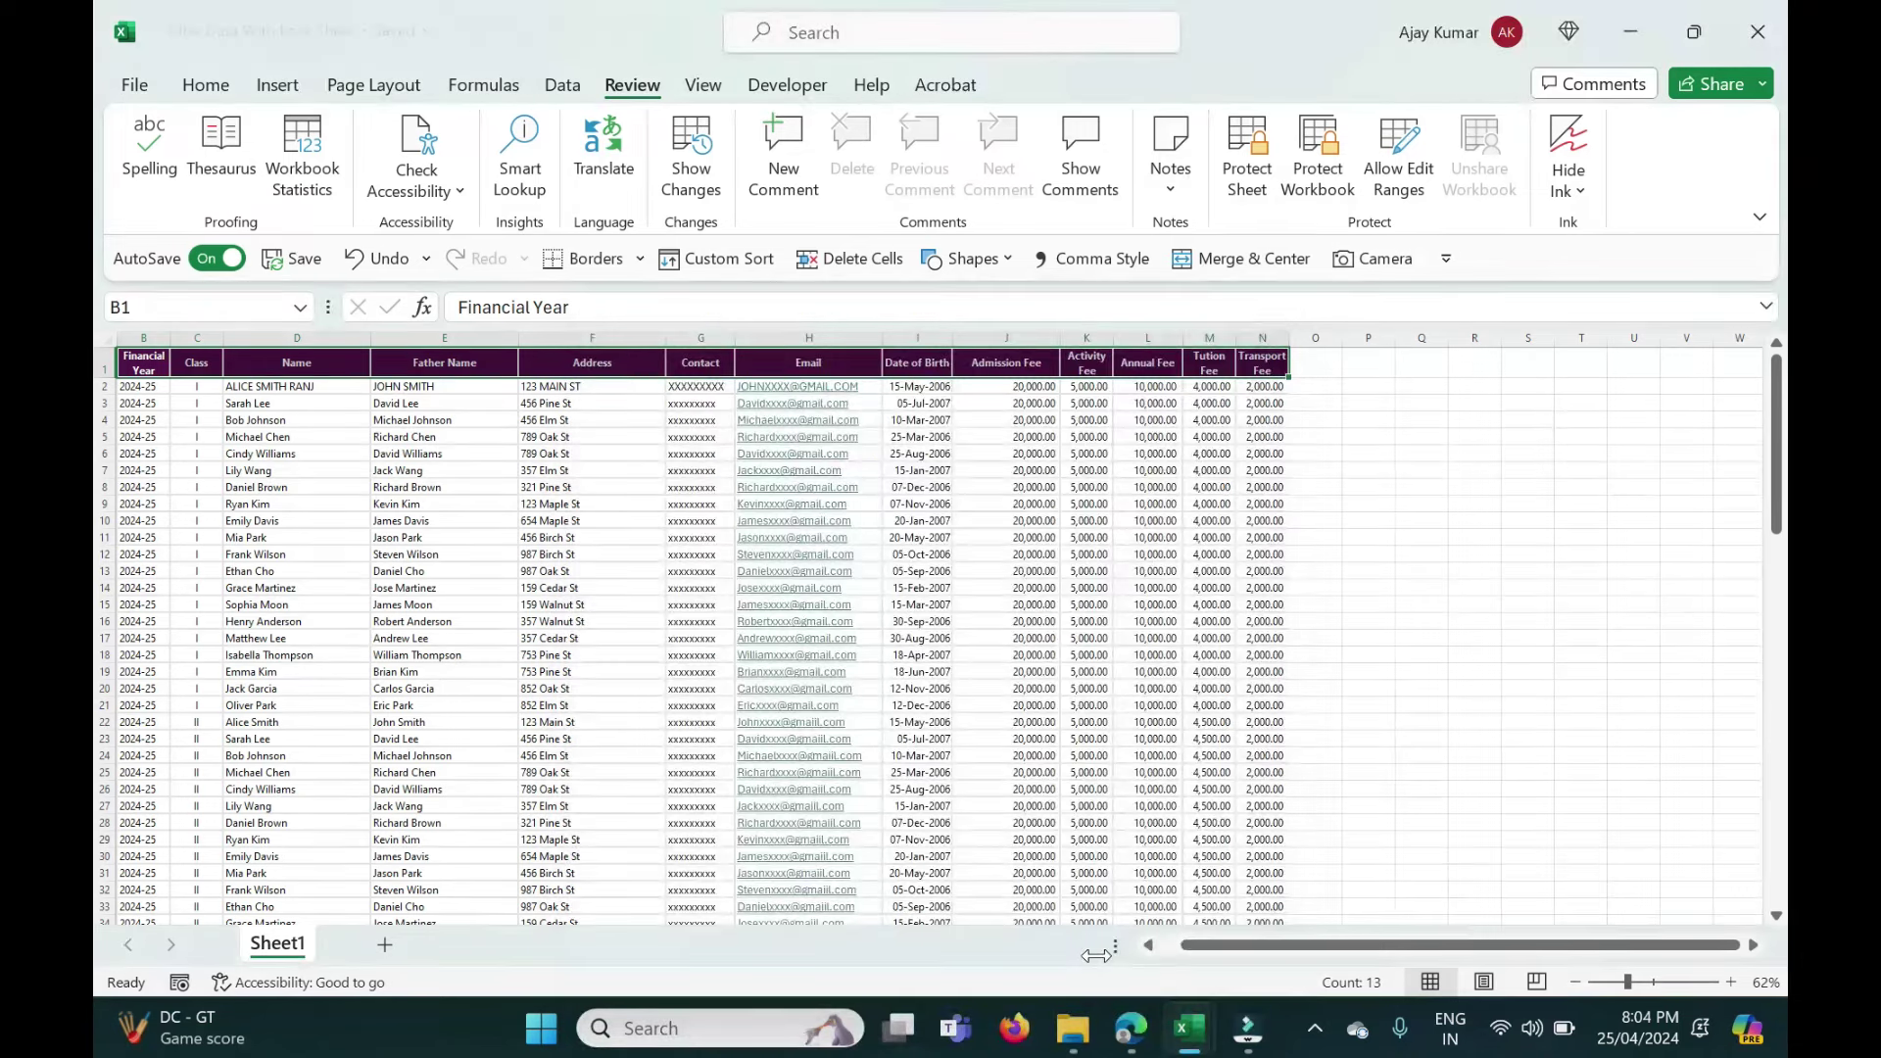
# Protect the sheet, then test header selection and the Filter command while locked
pyautogui.click(1247, 147)
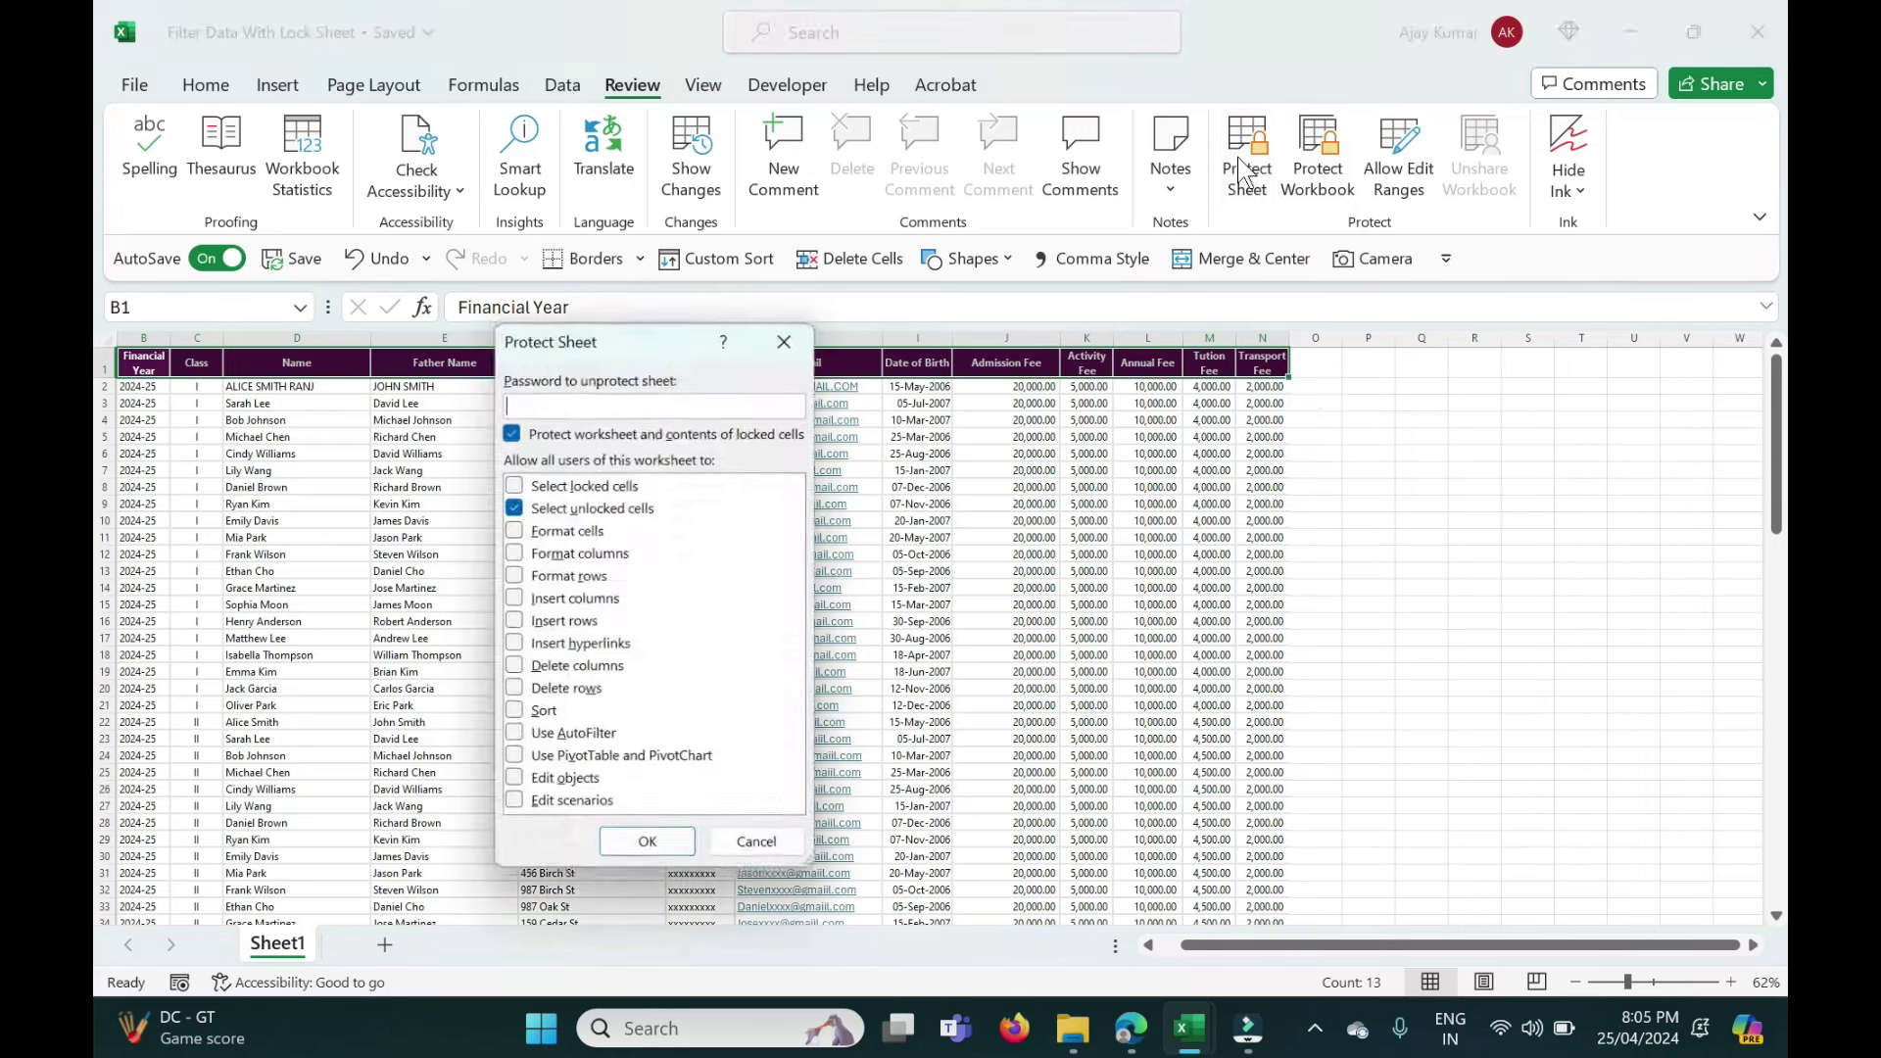
pyautogui.click(650, 847)
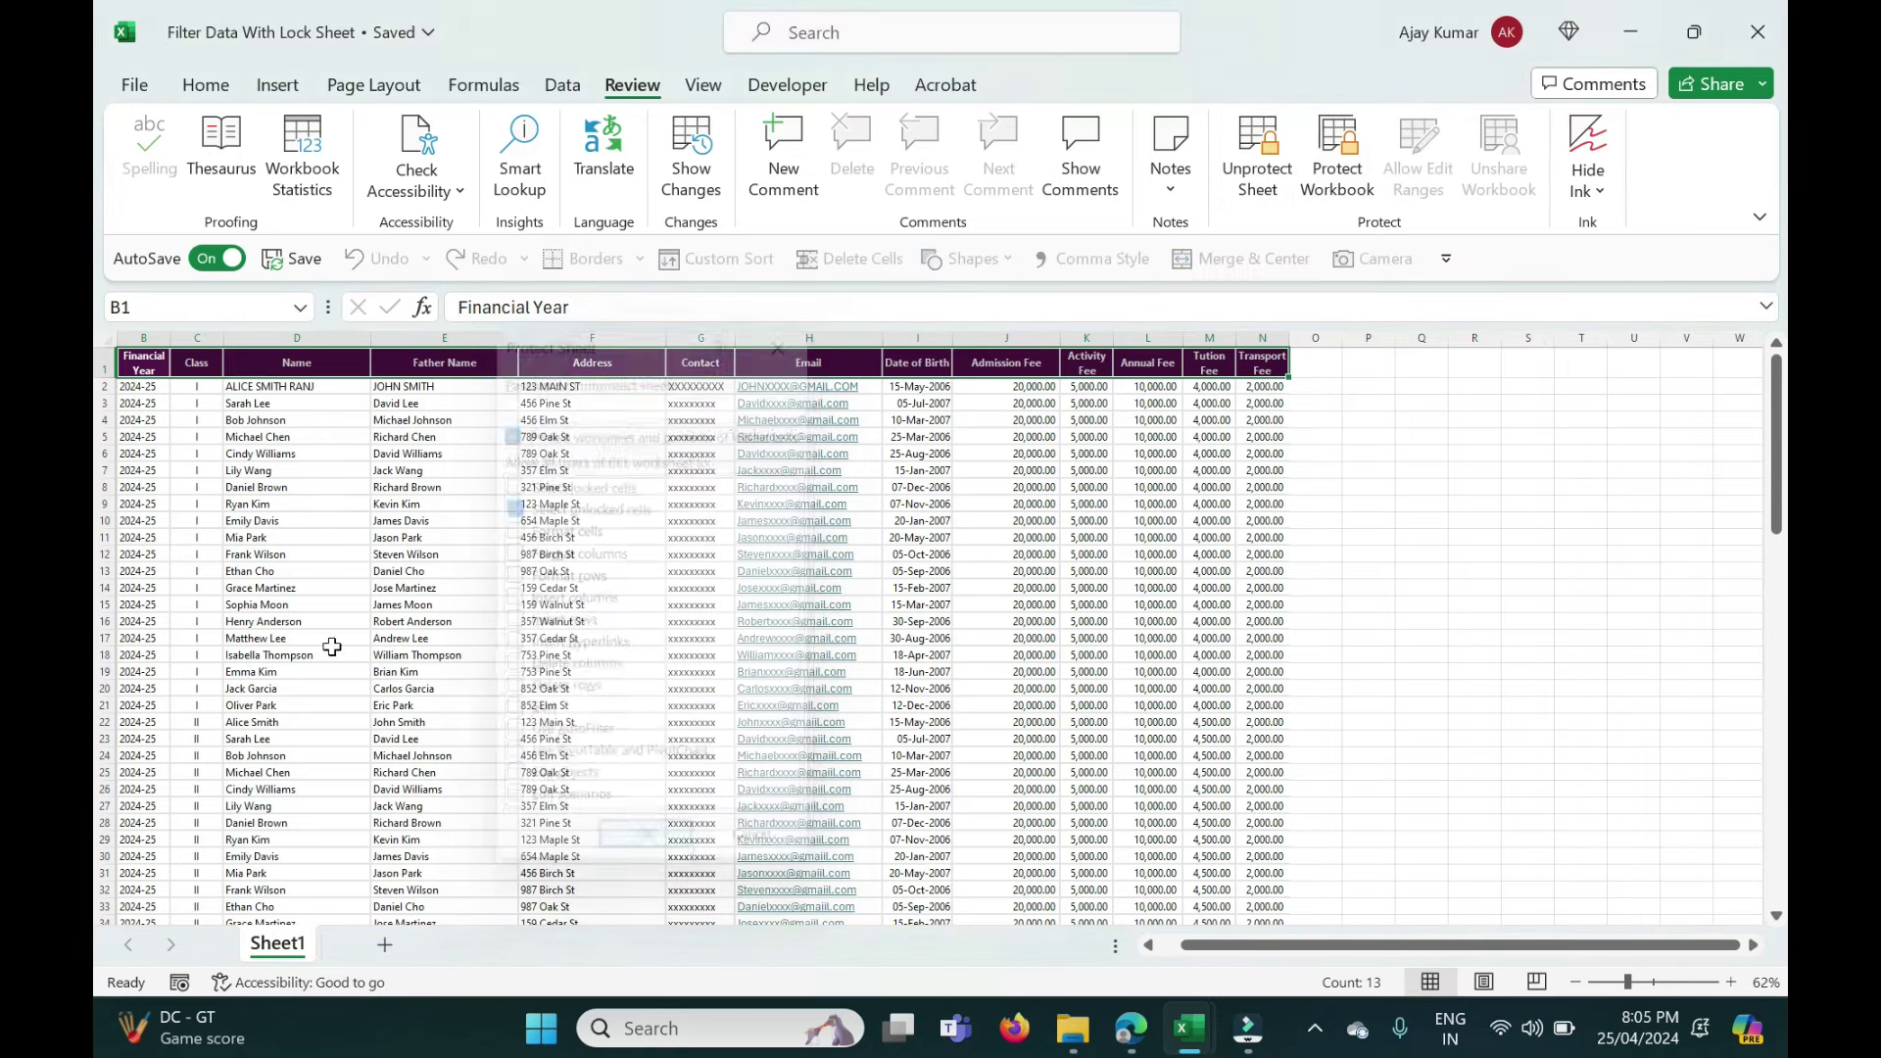
pyautogui.click(147, 367)
pyautogui.click(193, 365)
pyautogui.press('Right')
pyautogui.press('Right')
pyautogui.press('Right')
pyautogui.press('Right')
pyautogui.press('Right')
pyautogui.press('Right')
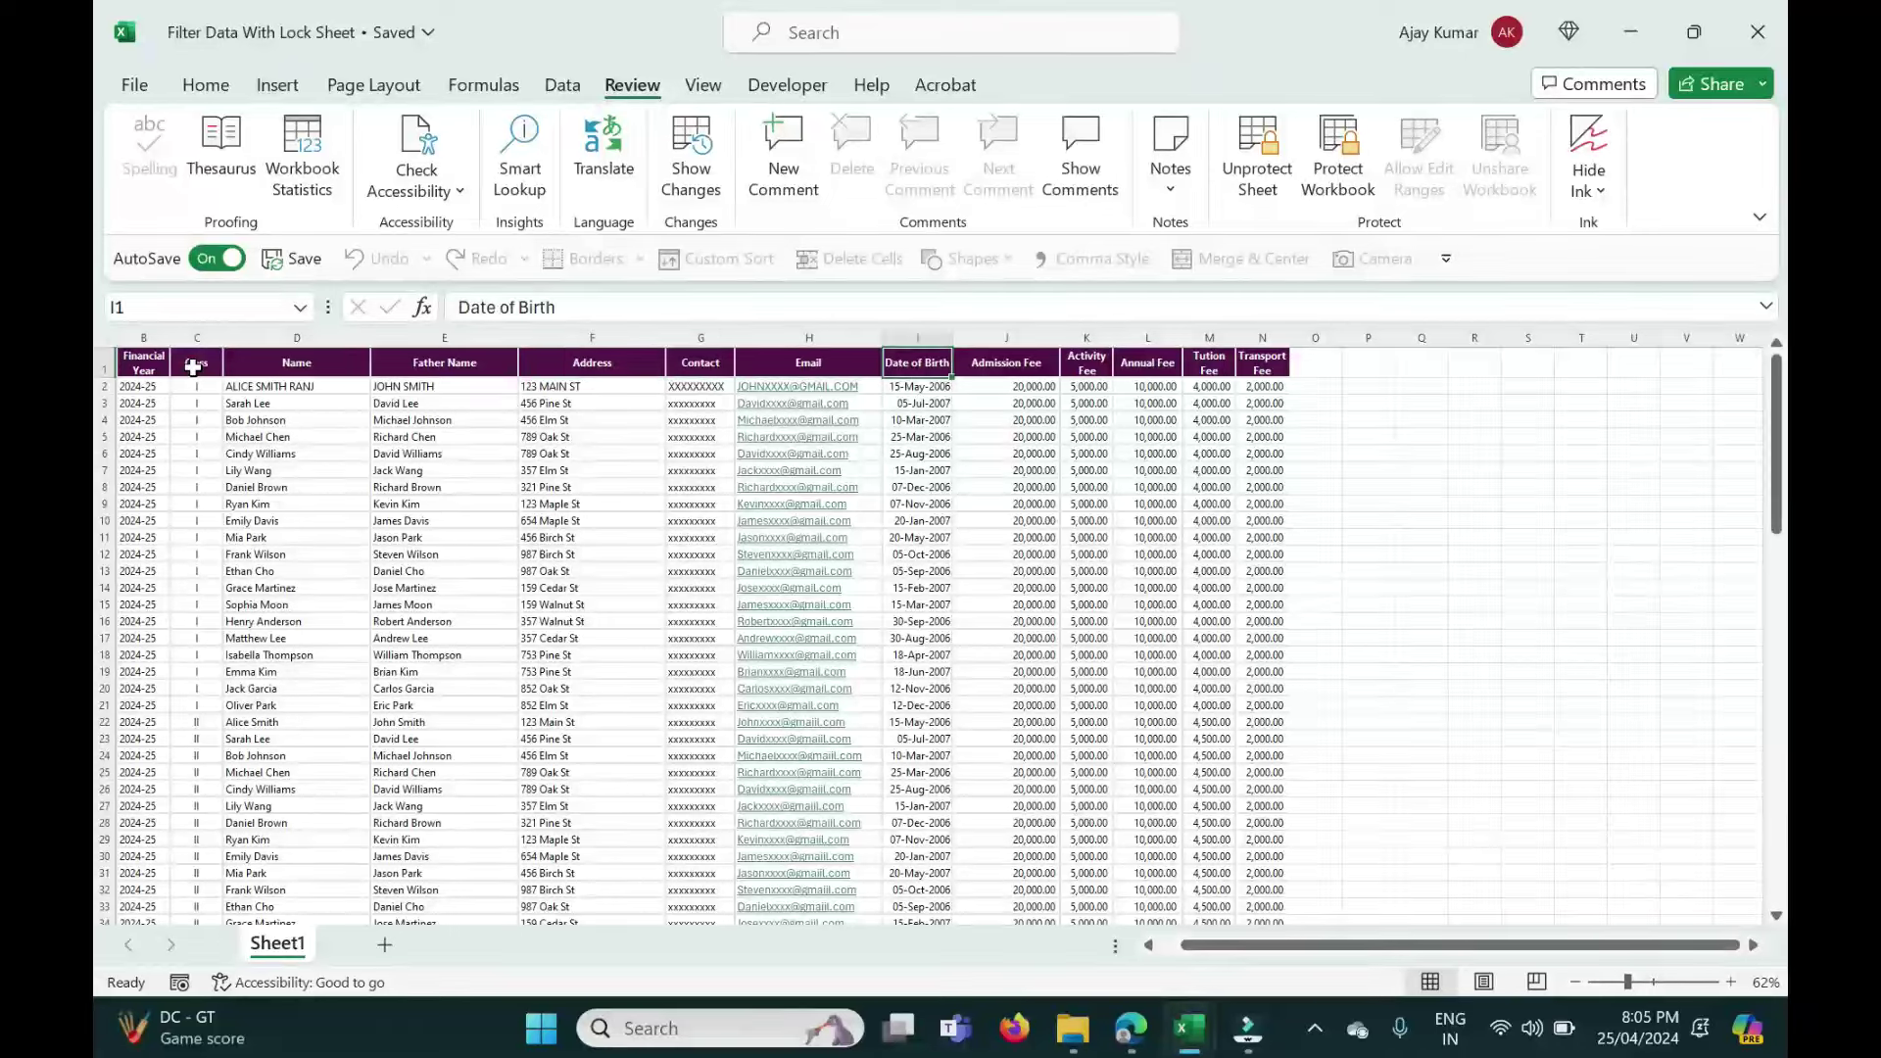
pyautogui.click(555, 86)
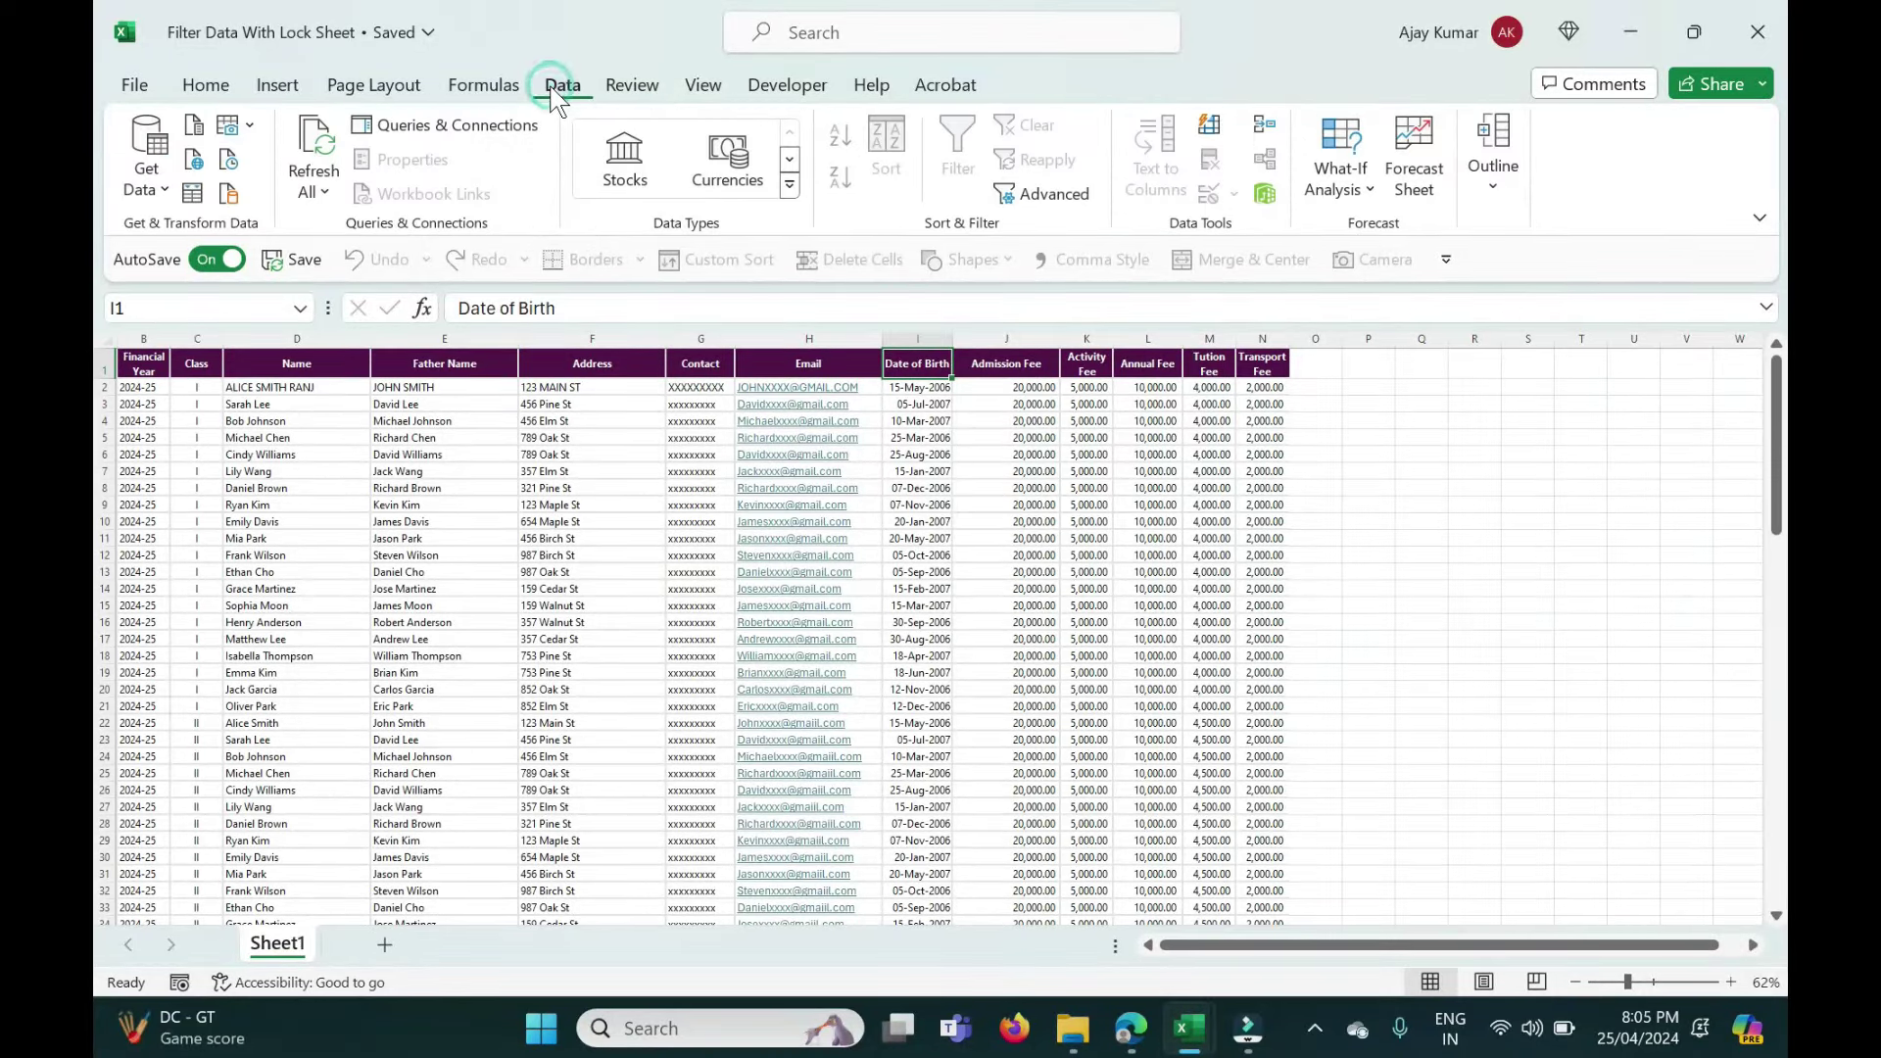
pyautogui.click(953, 160)
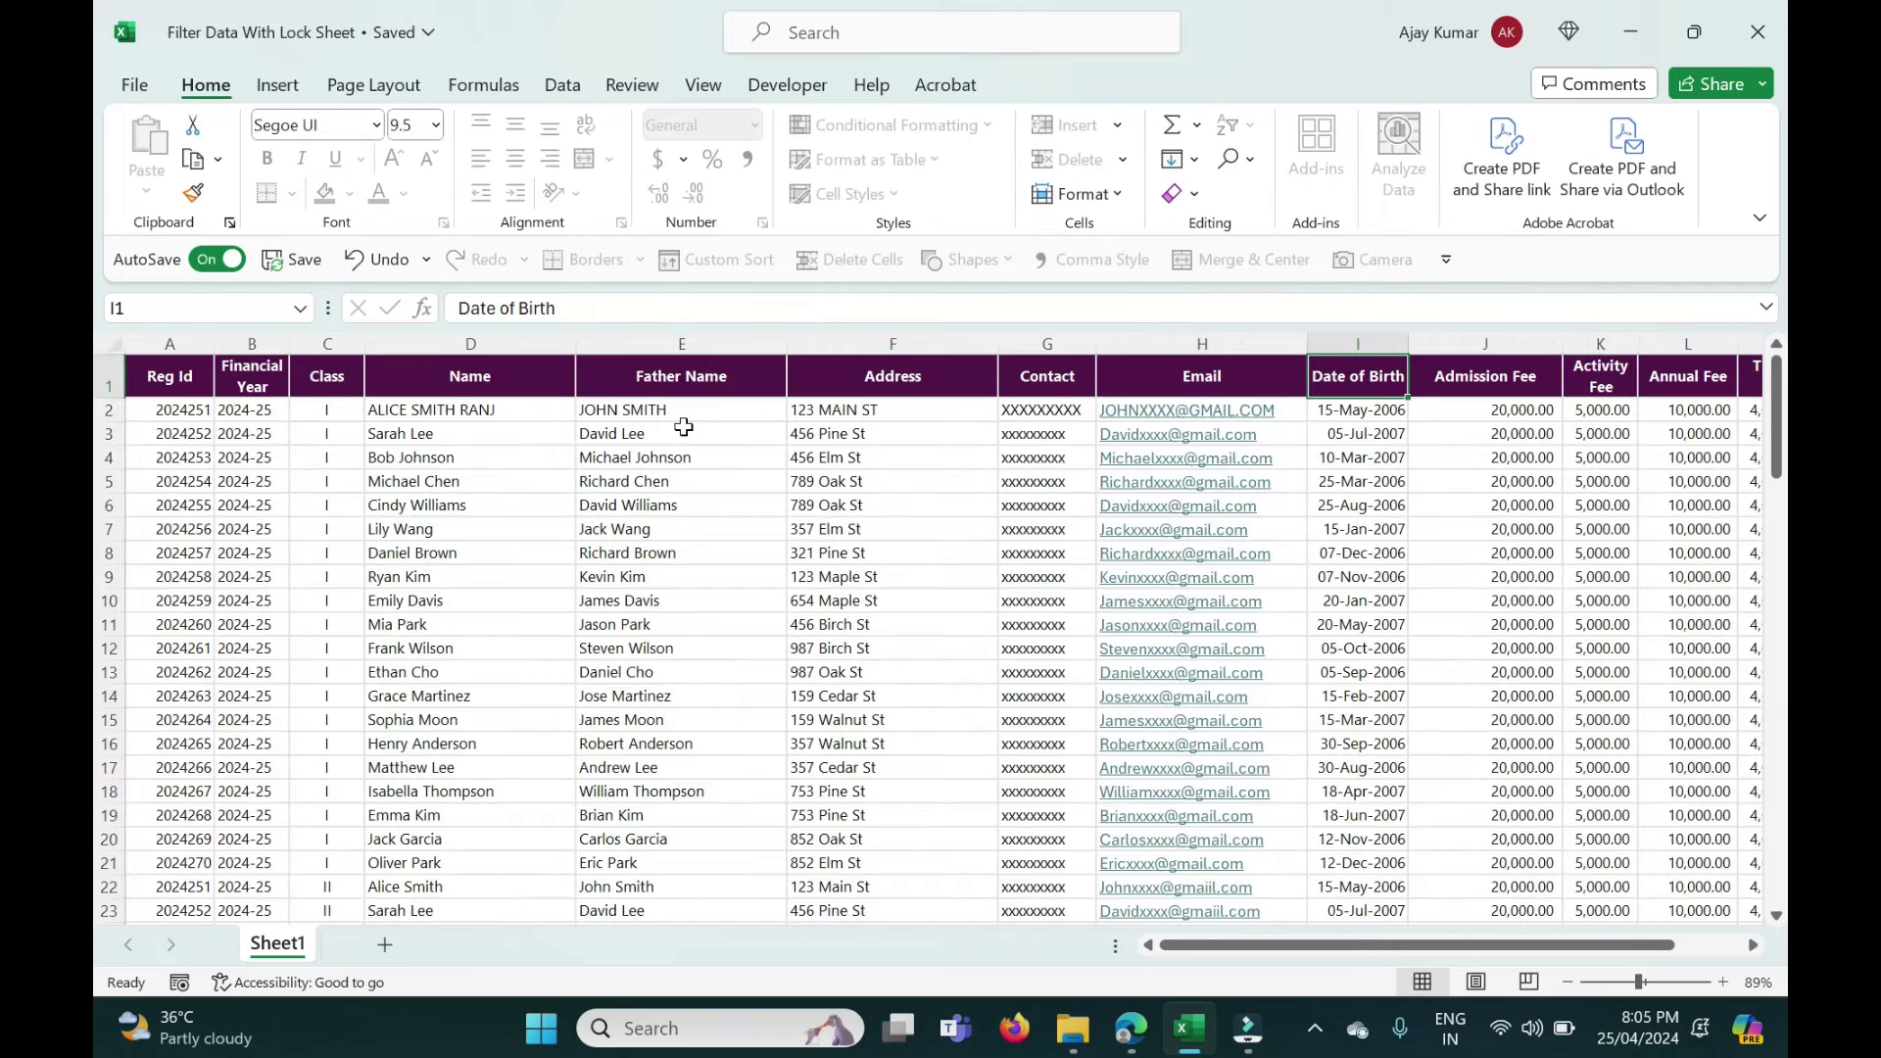
# Open Sheet1's code in the VBA editor and insert a Worksheet_SelectionChange event procedure
pyautogui.hotkey('alt', 'F11')
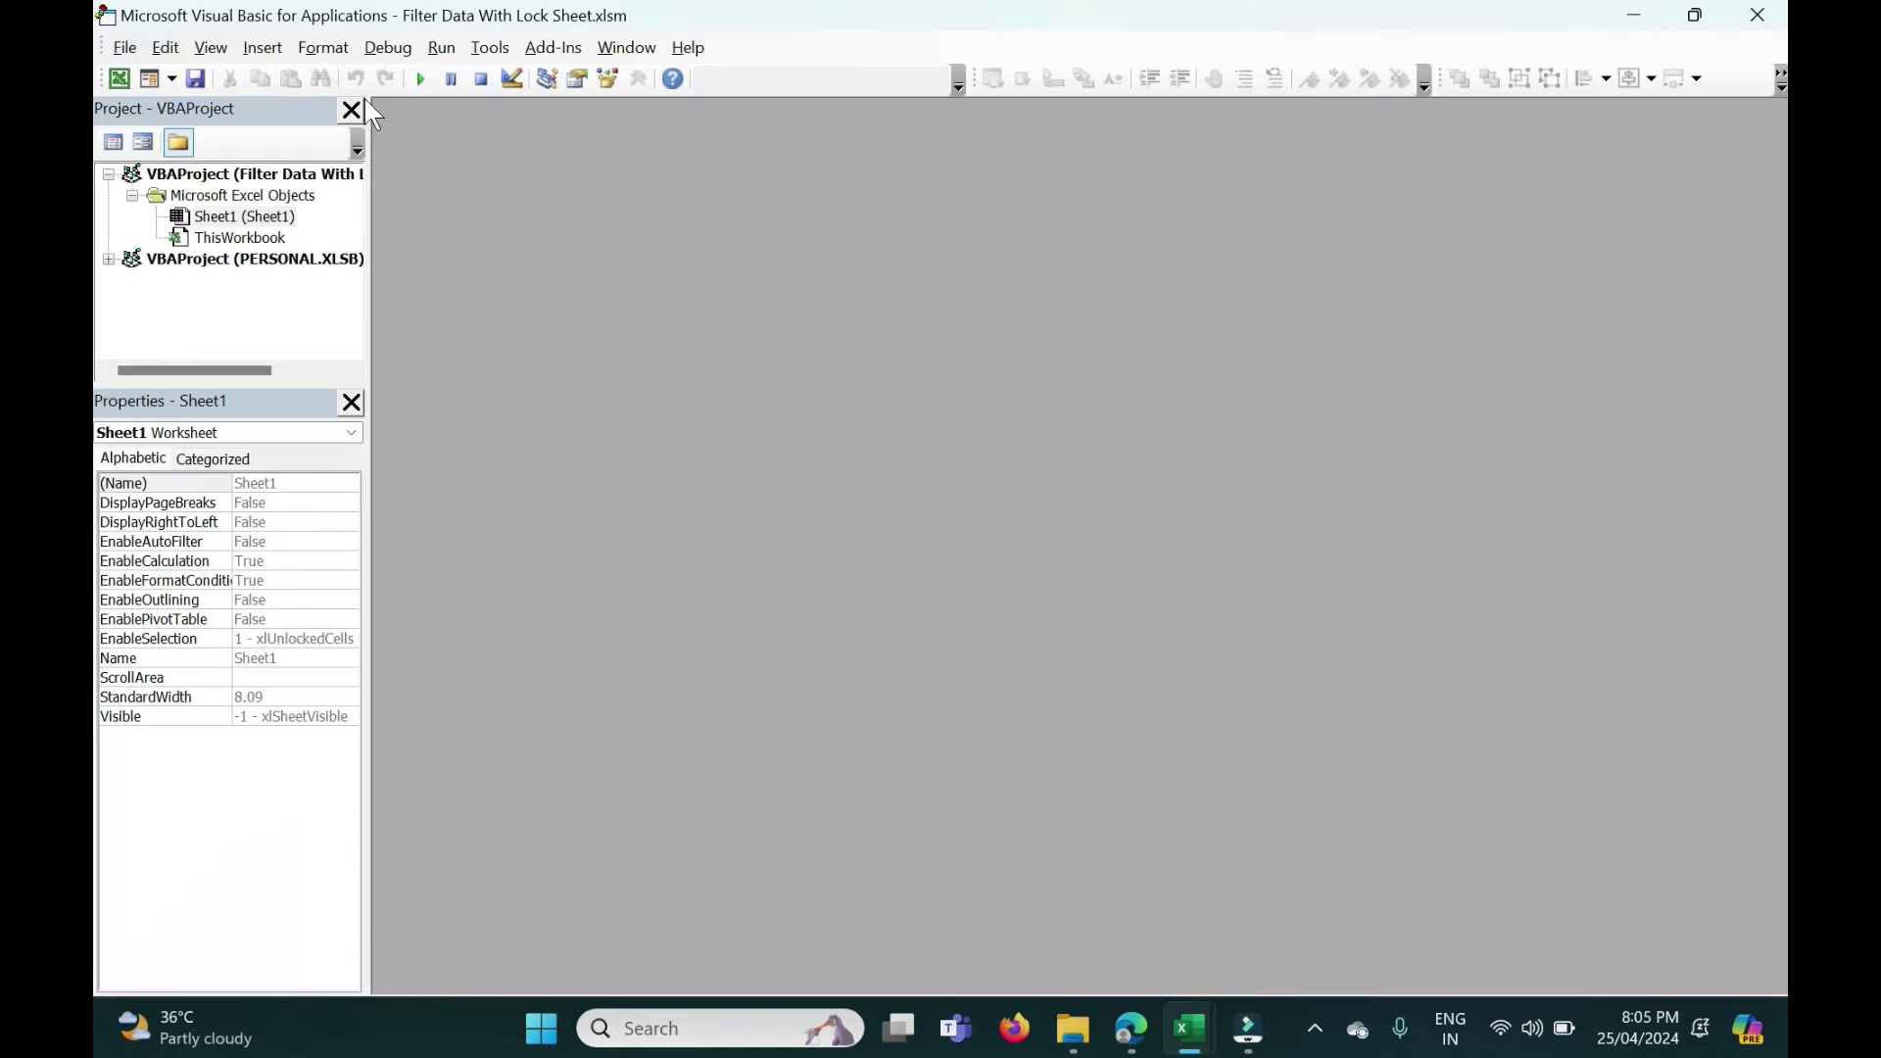
pyautogui.click(245, 217)
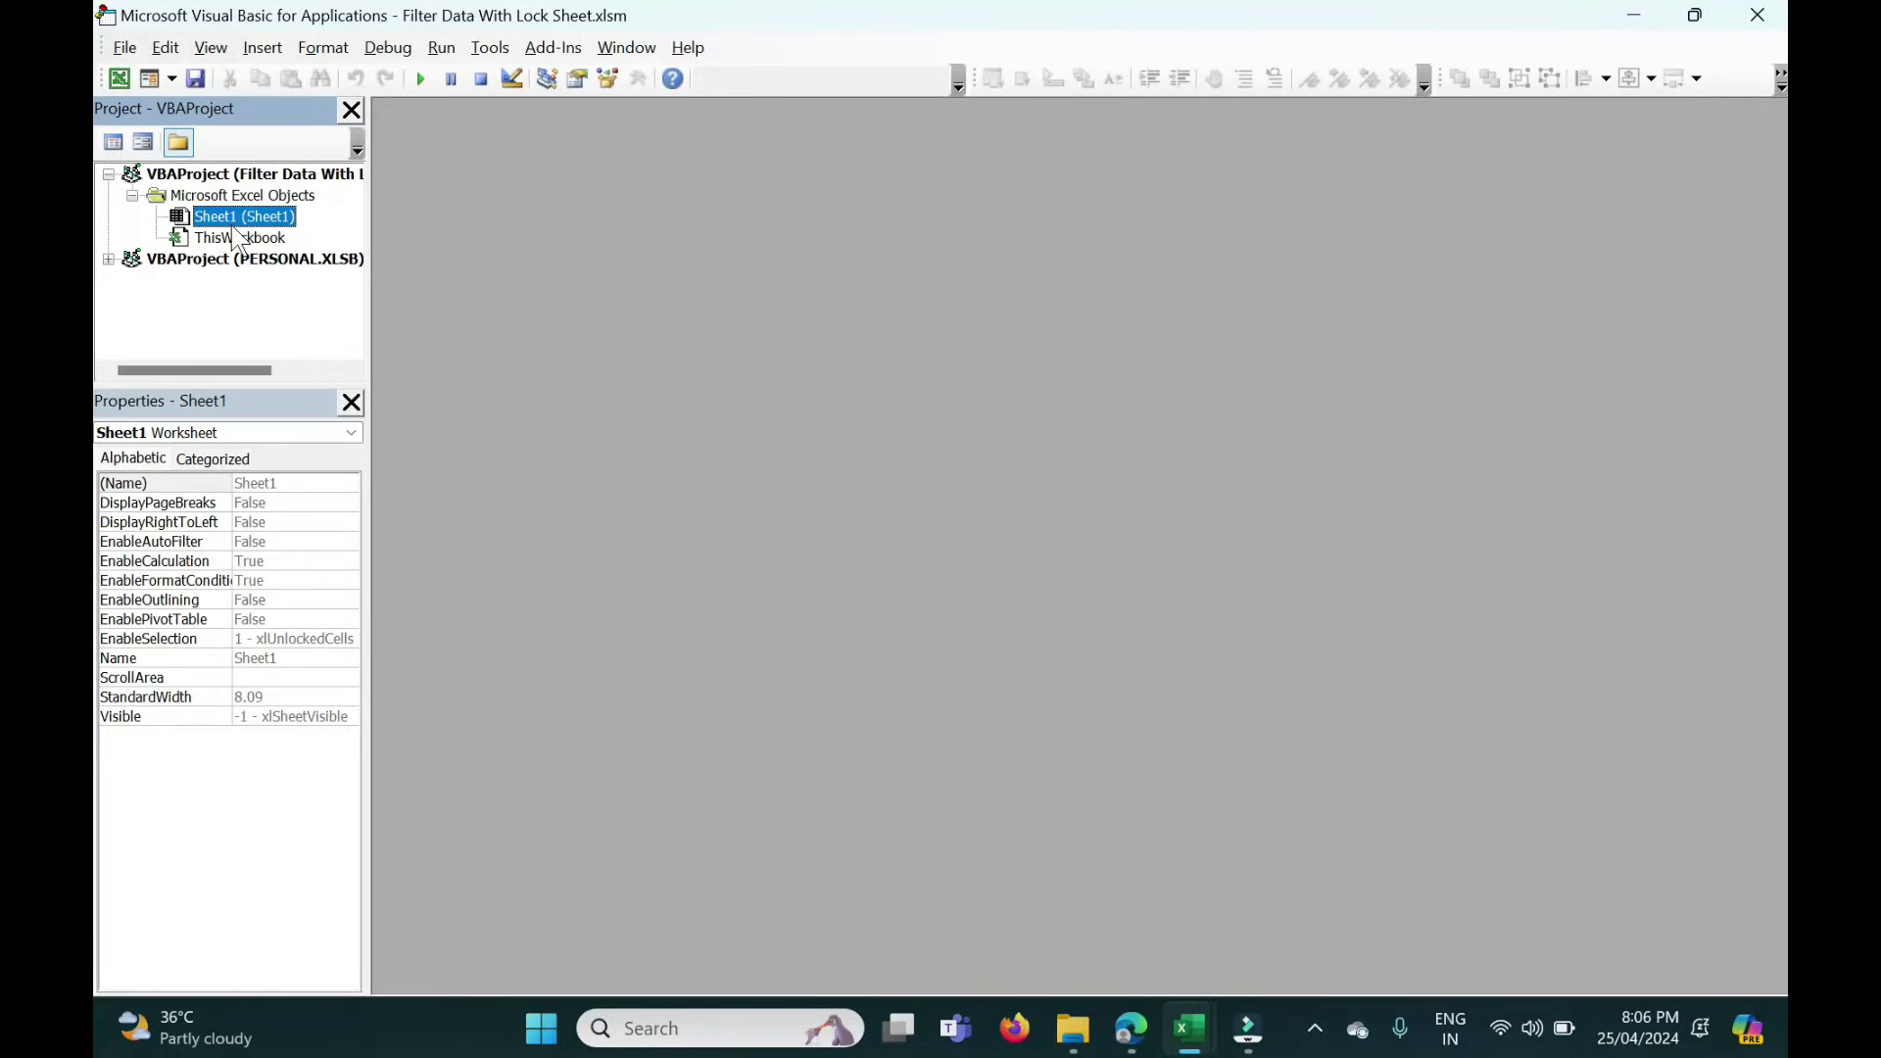
pyautogui.hotkey('alt', 'Tab')
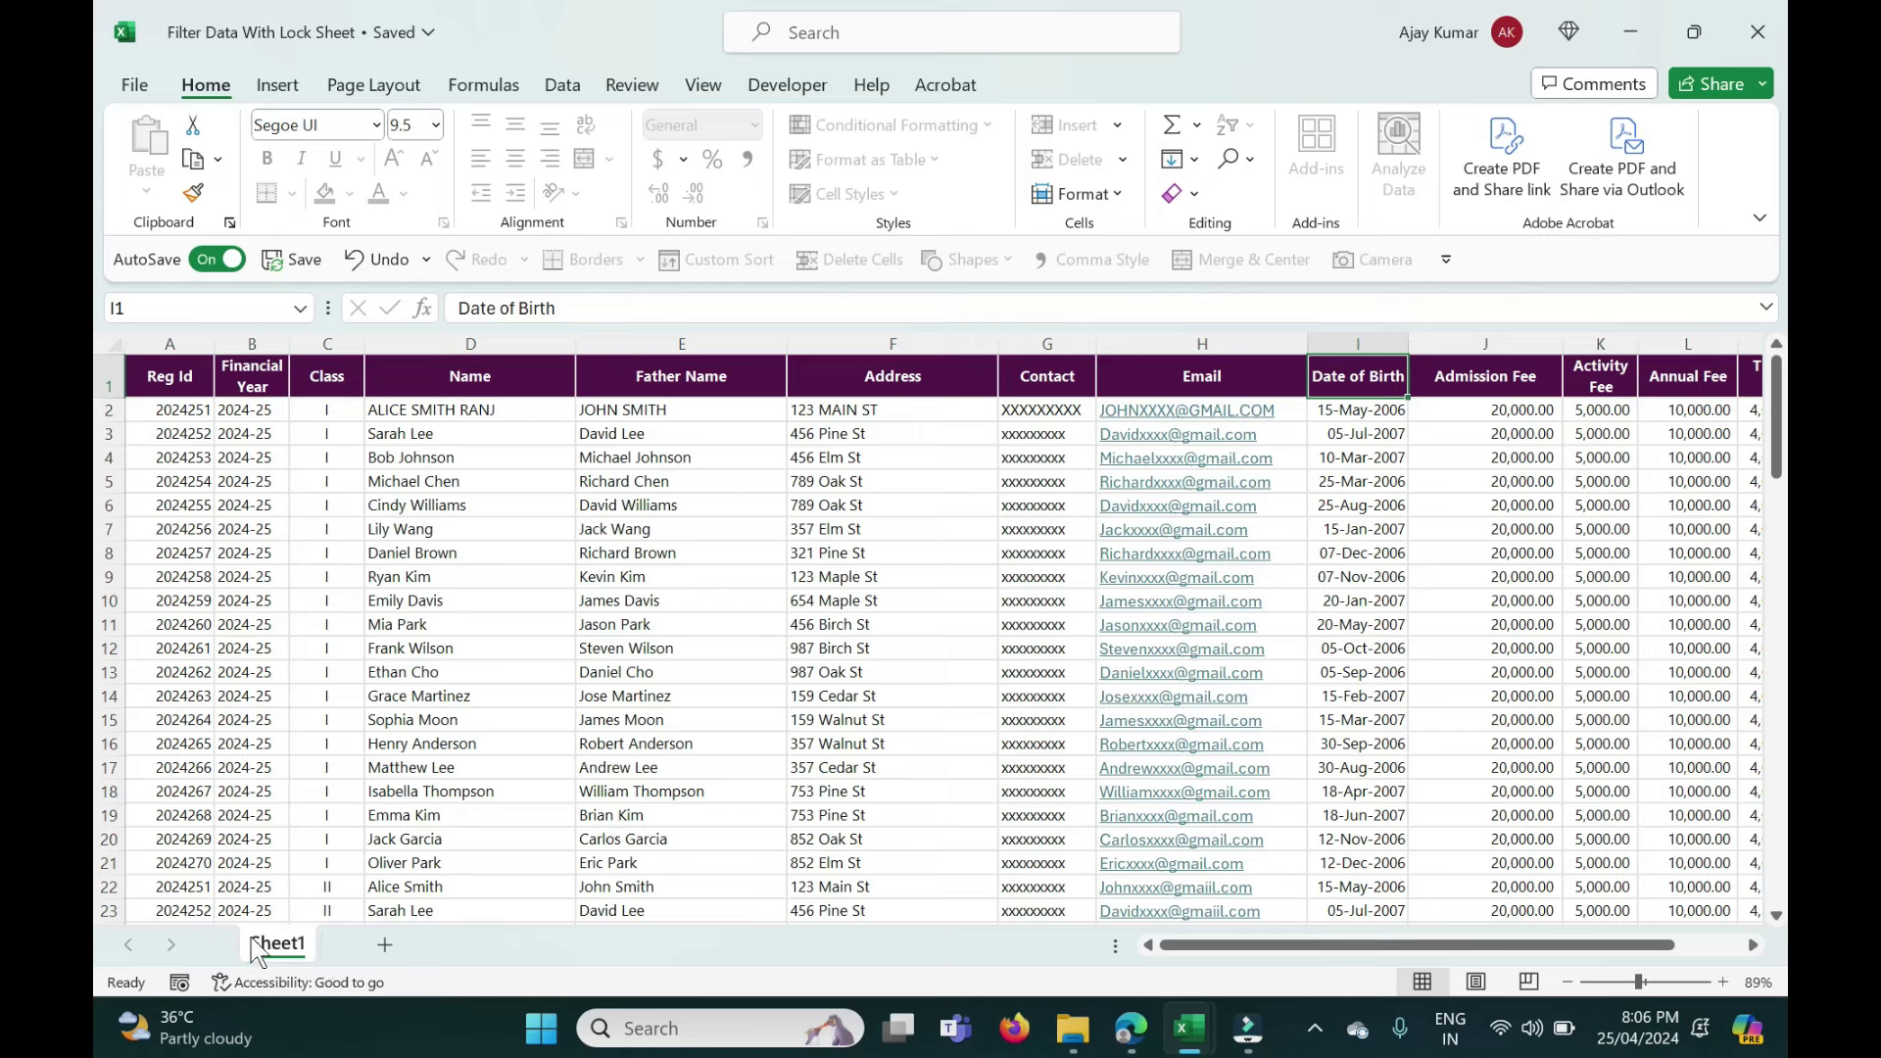
pyautogui.hotkey('alt', 'F11')
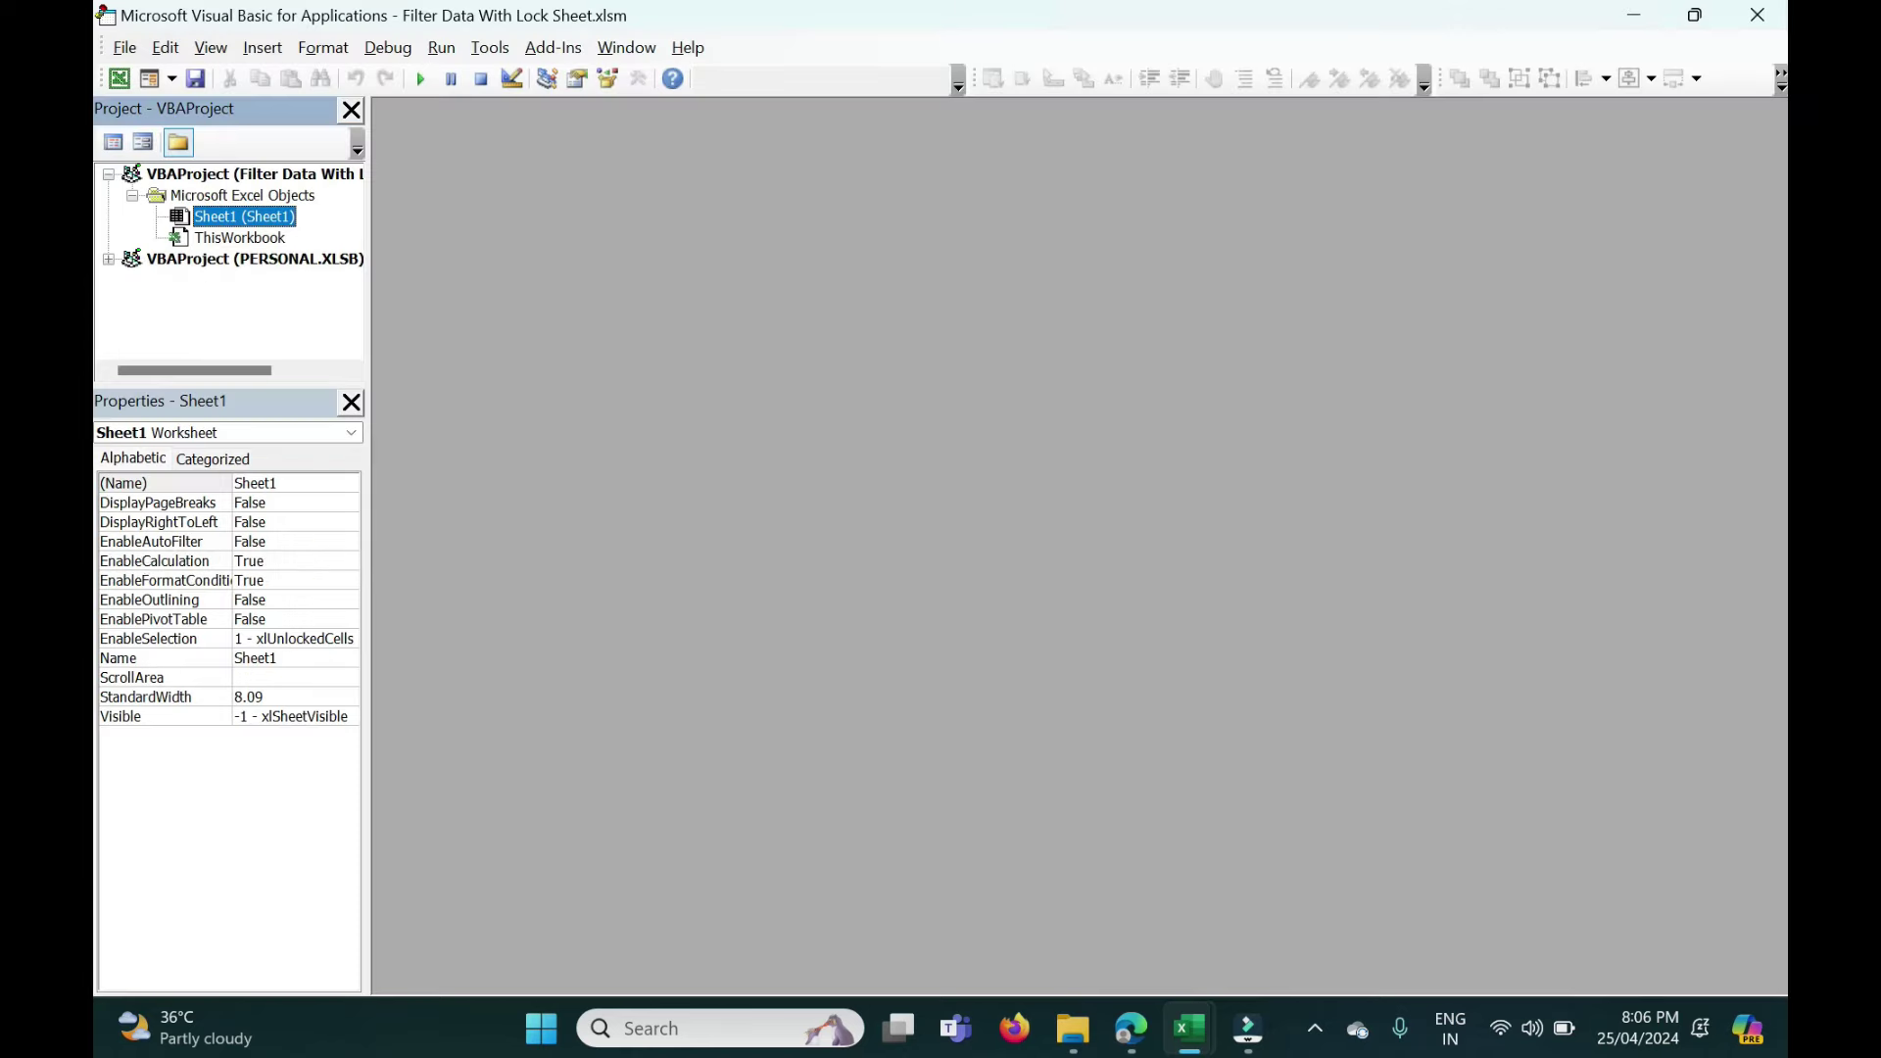
pyautogui.doubleClick(224, 221)
pyautogui.click(816, 113)
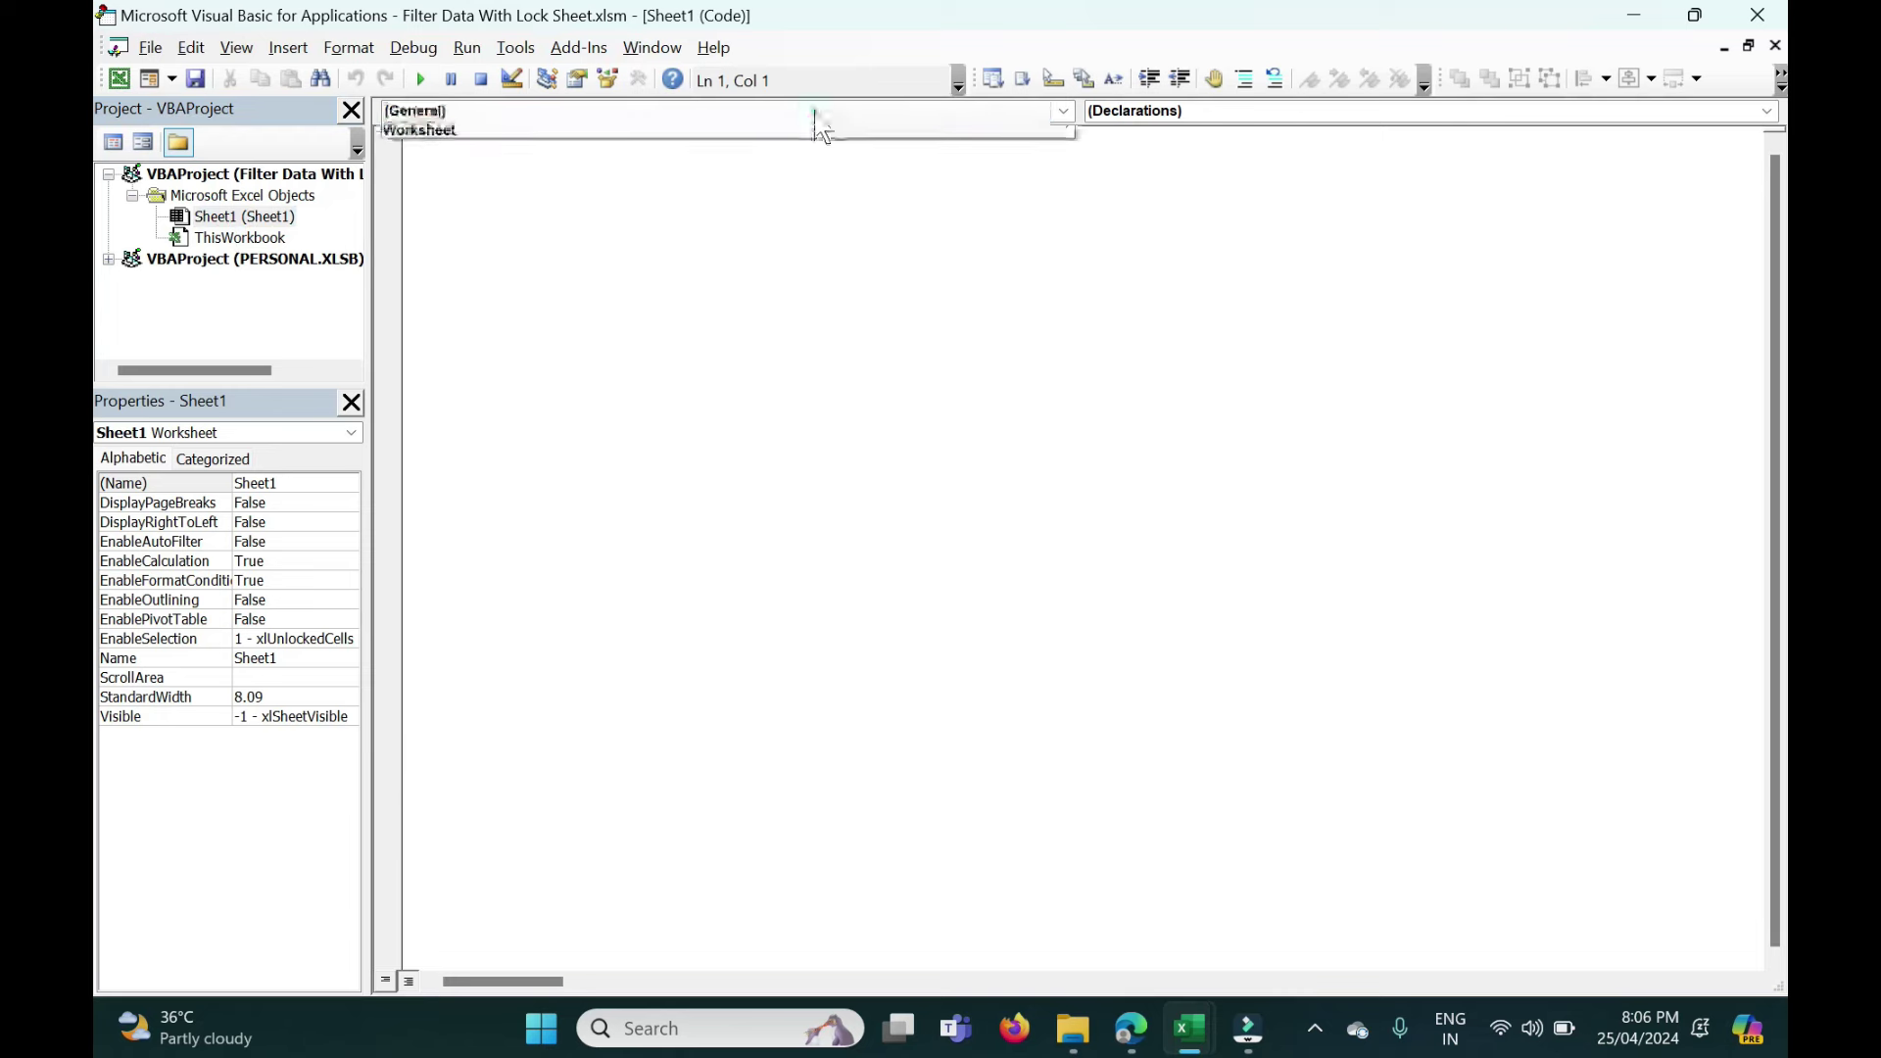
pyautogui.click(529, 130)
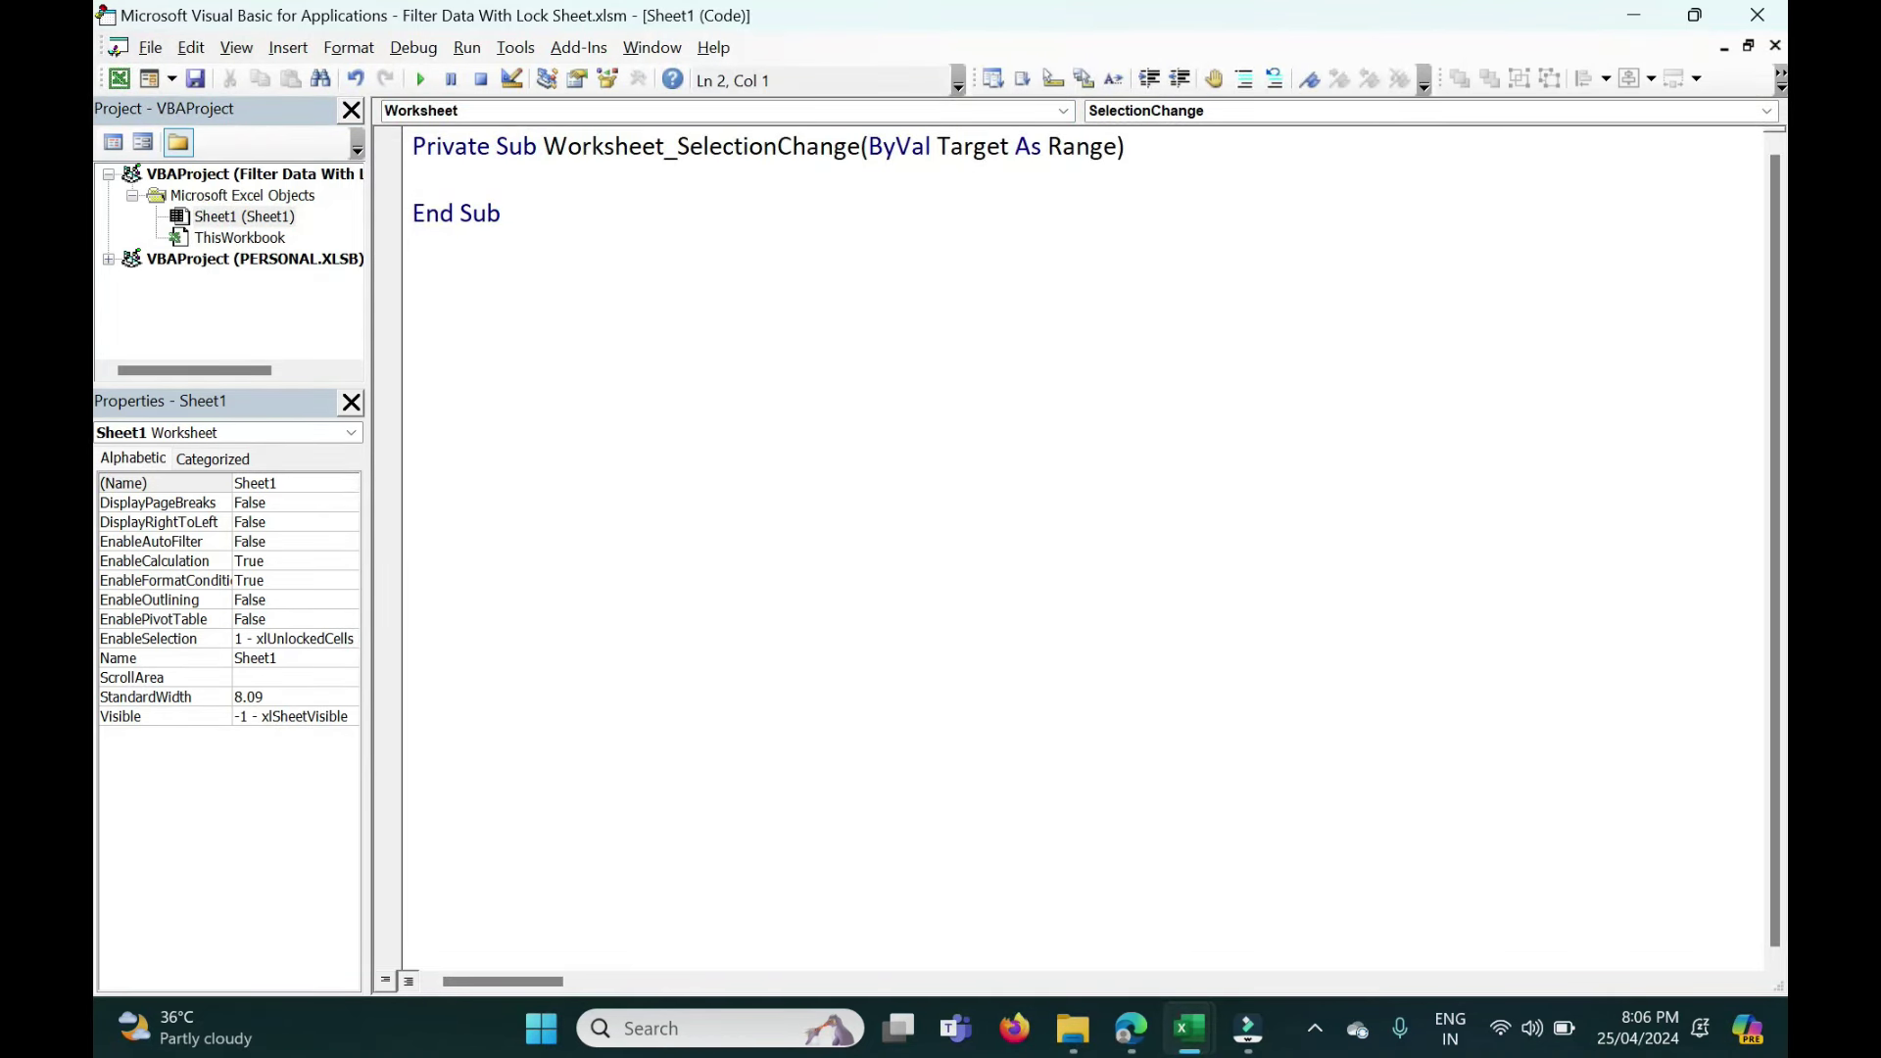
pyautogui.moveTo(677, 147); pyautogui.dragTo(859, 147)
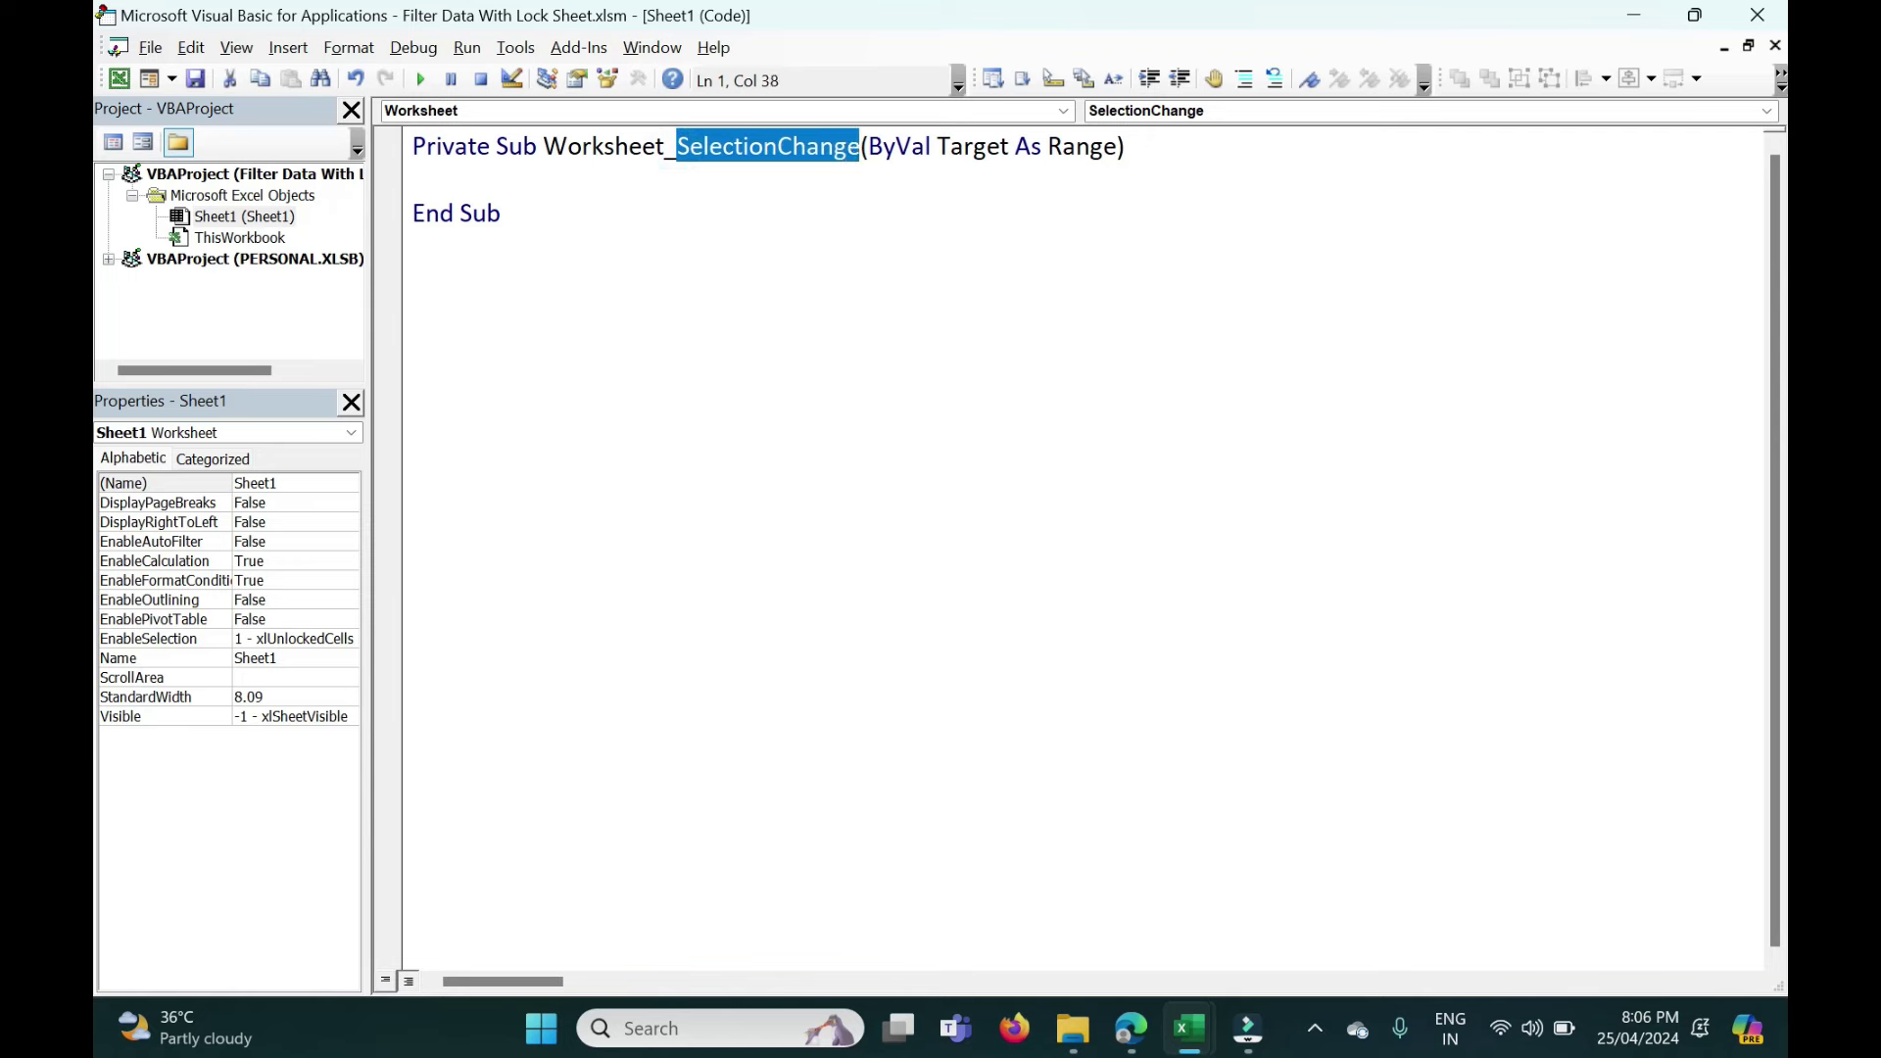
pyautogui.hotkey('alt', 'F11')
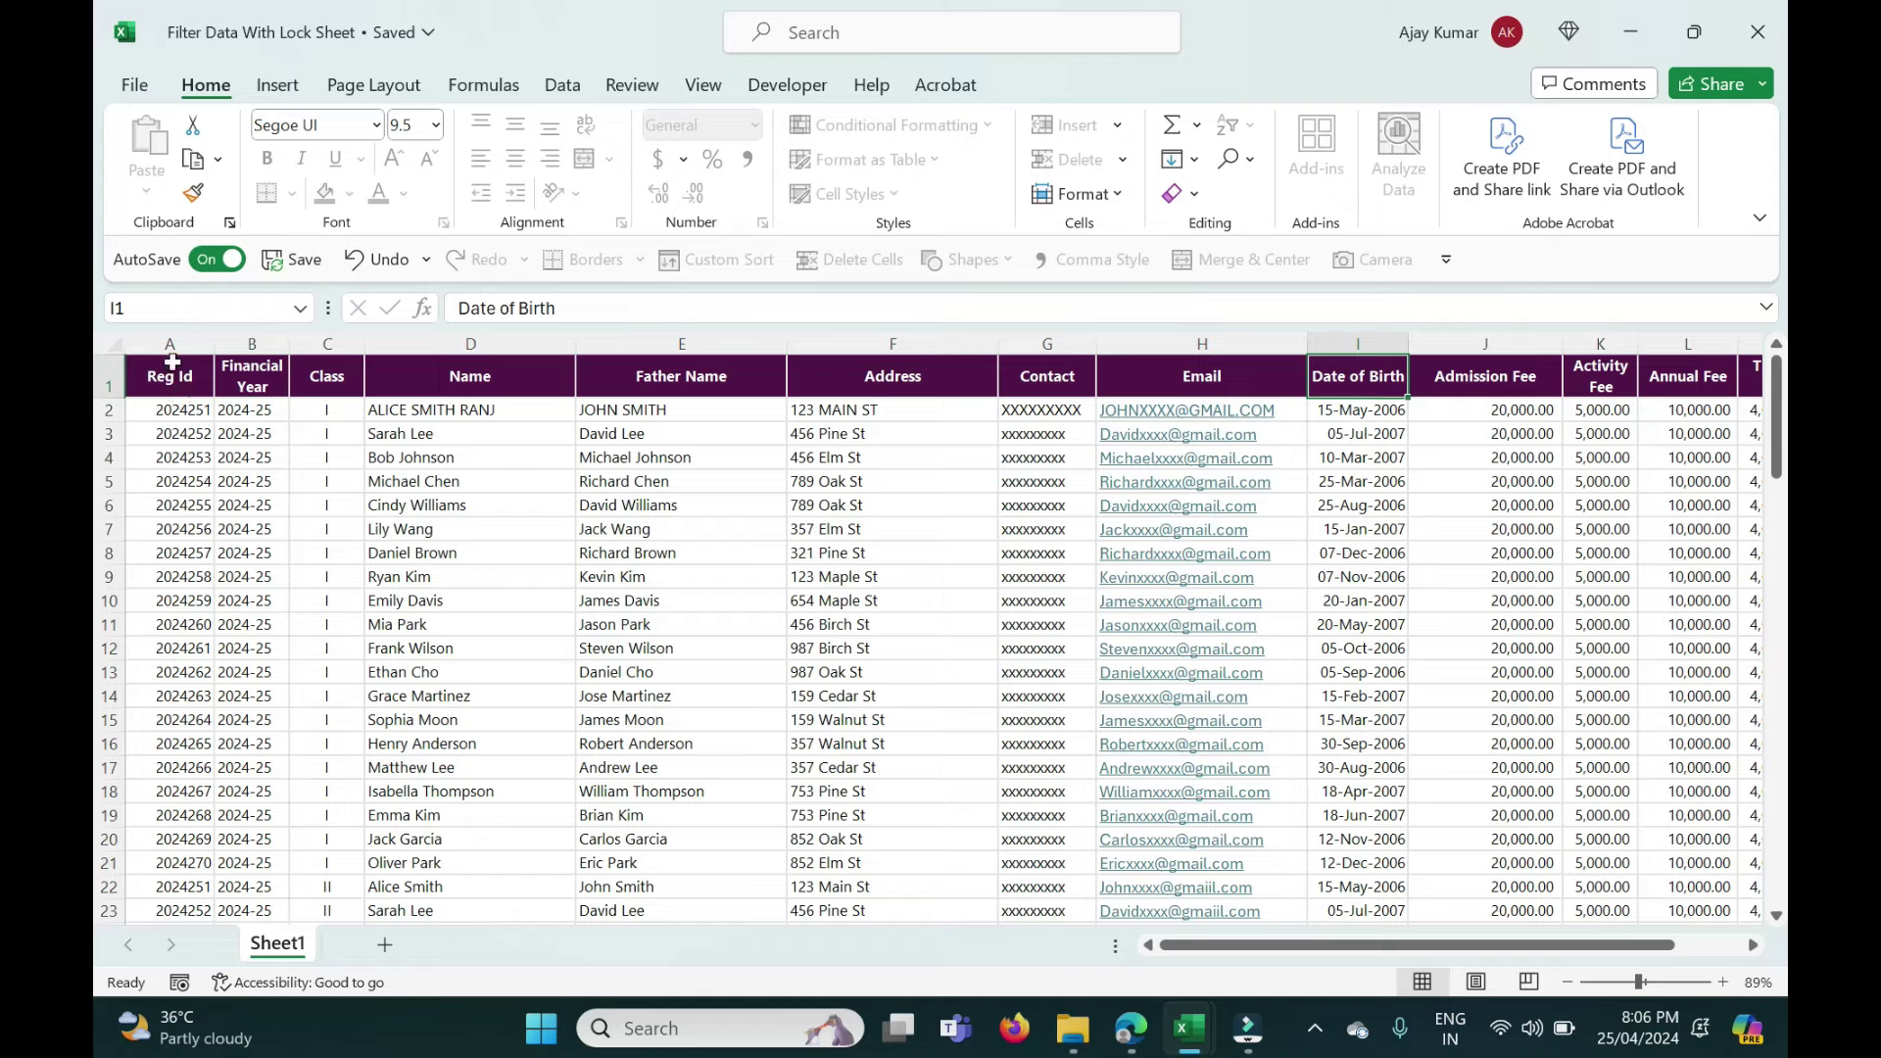
pyautogui.hscroll(5, 783, 453)
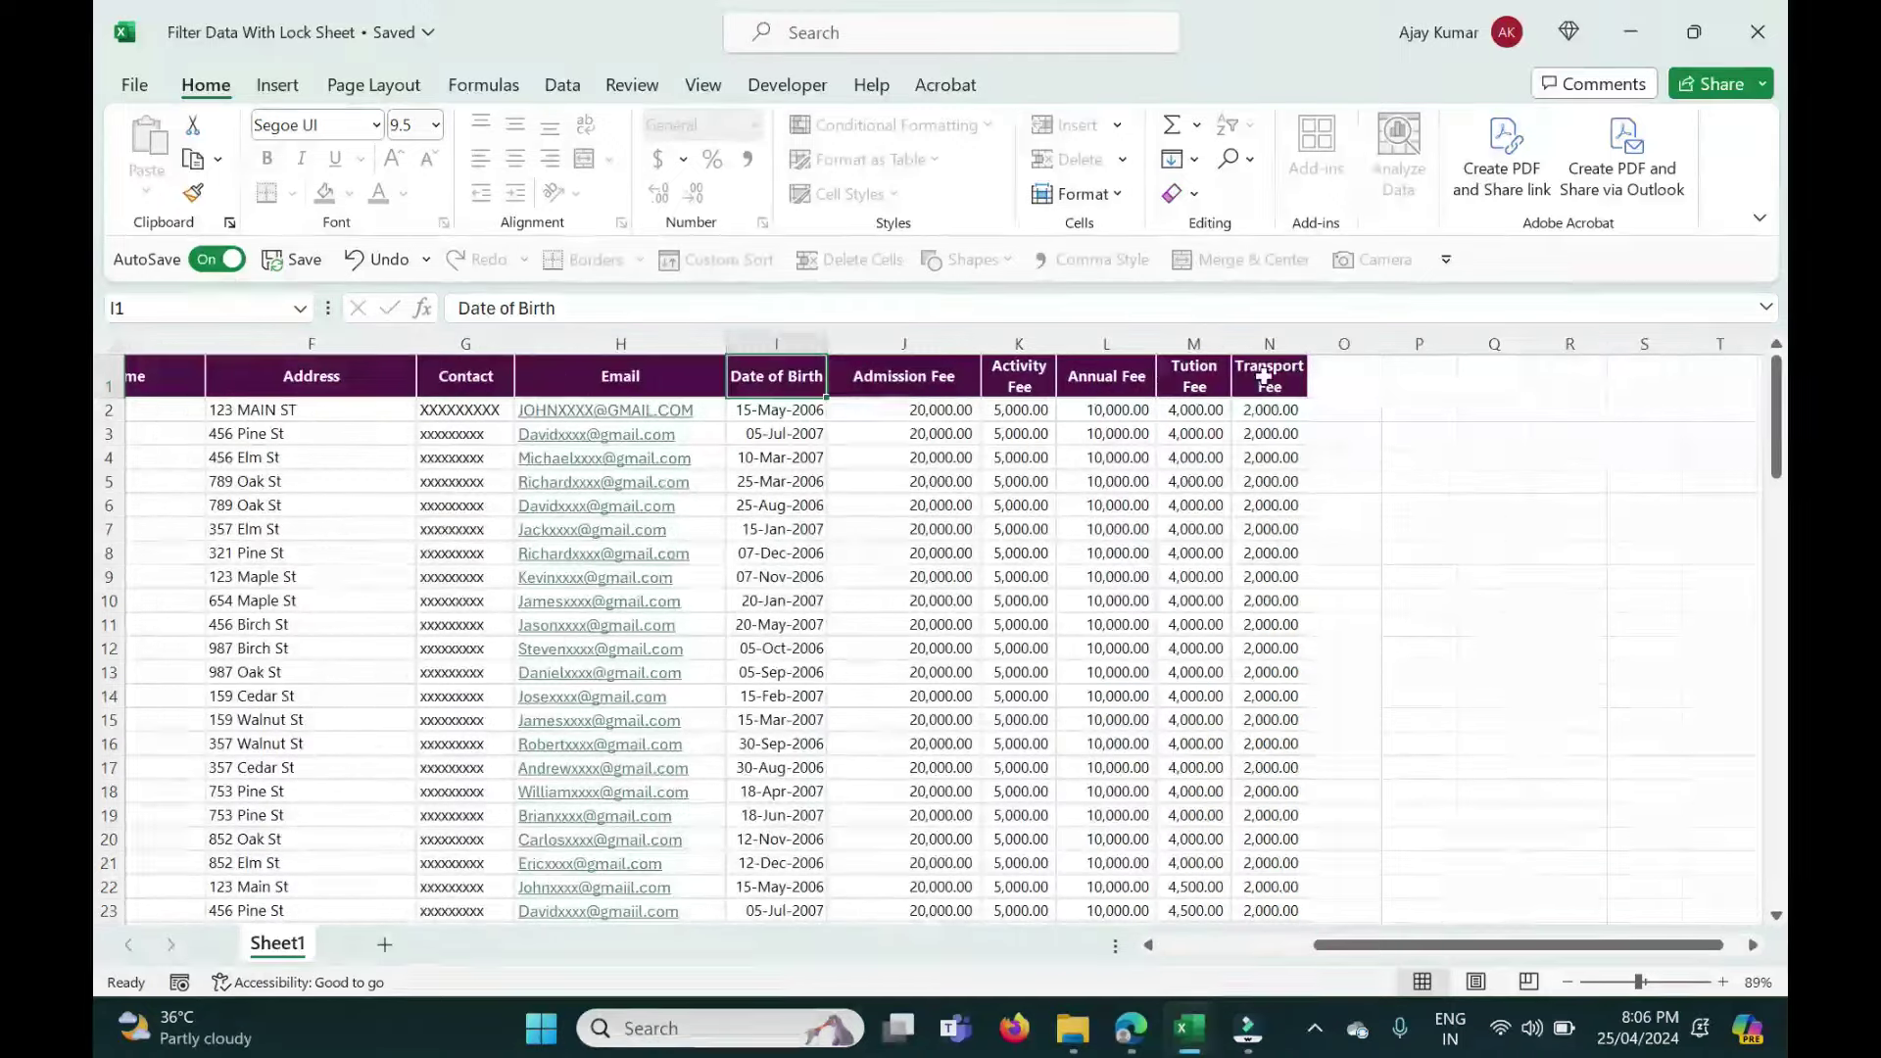
pyautogui.hotkey('alt', 'F11')
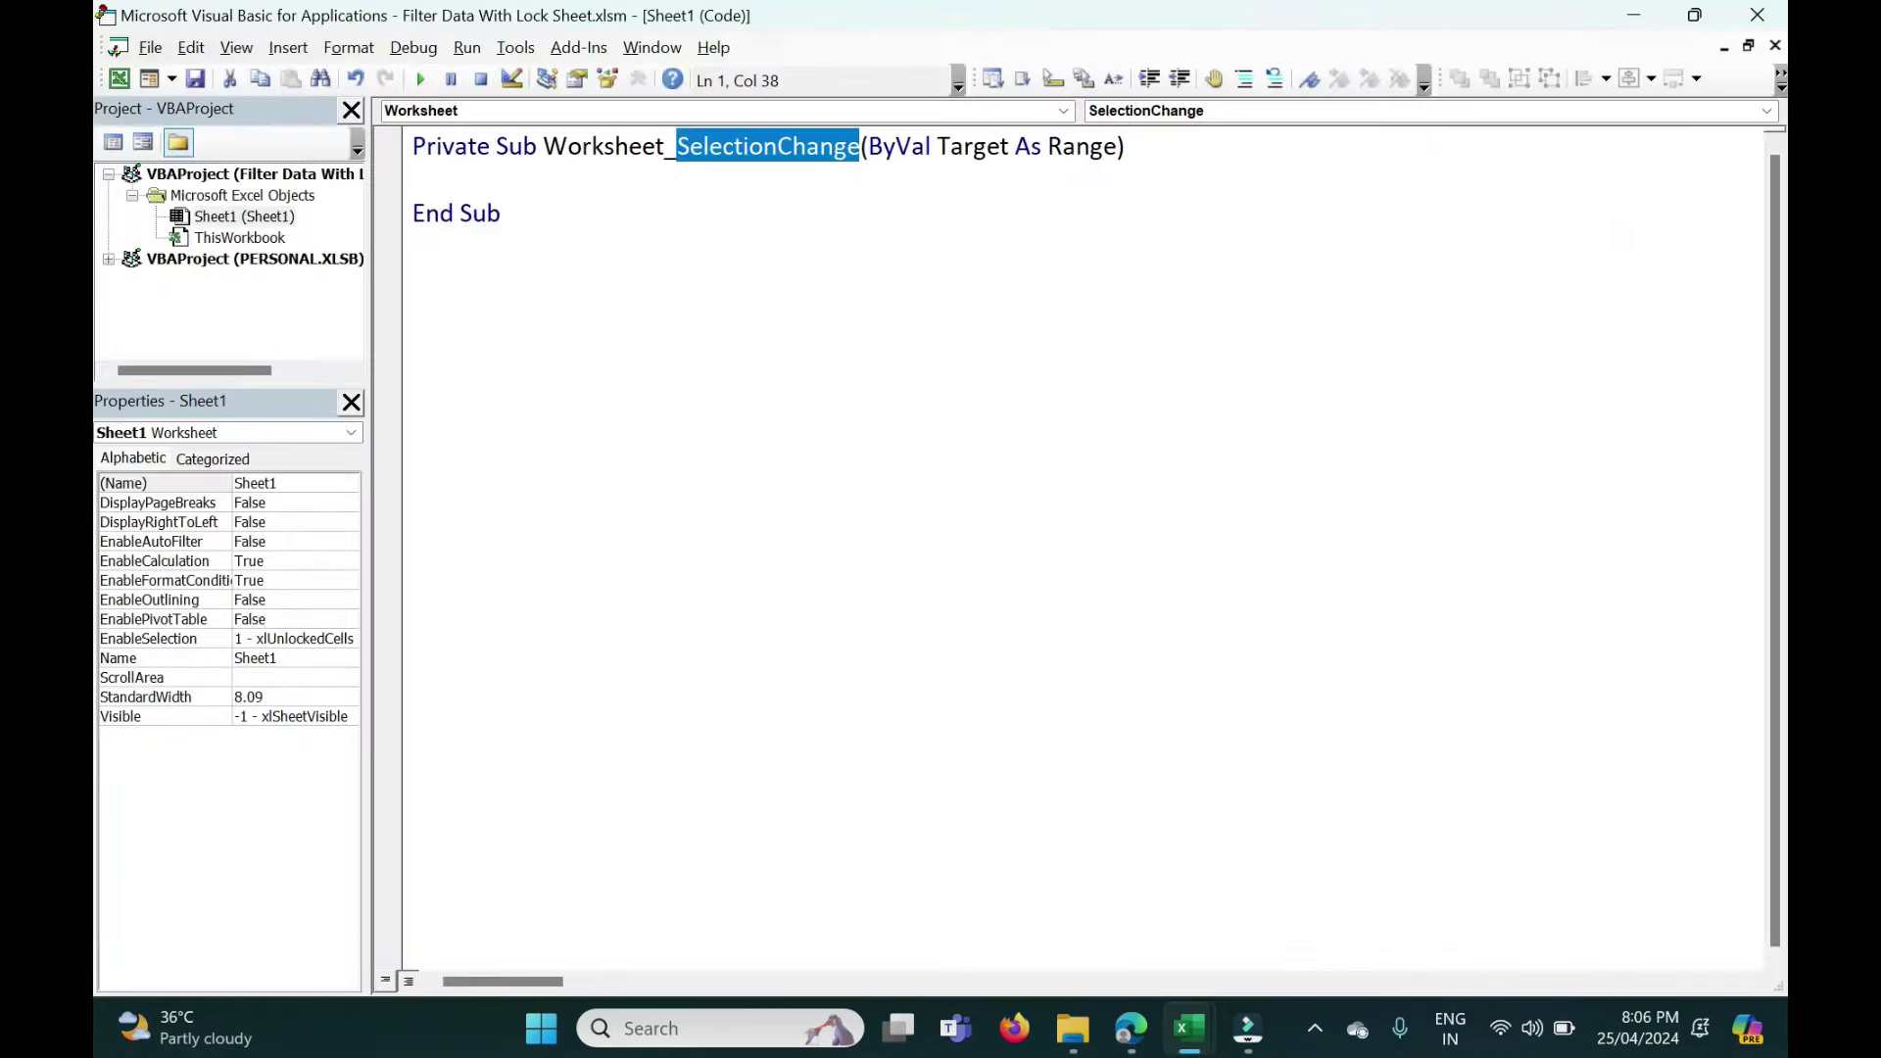
# Write an If Not Intersect(Target, Range("A1:N1")) Is Nothing block that calls Sheet1.Unprotect
pyautogui.click(412, 179)
pyautogui.write('If Not INt')
pyautogui.press('BackSpace')
pyautogui.press('BackSpace')
pyautogui.write('ntersect(Target,Range("A1:N1")) is nothing then')
pyautogui.press('Return')
pyautogui.press('Return')
pyautogui.write('End If')
pyautogui.press('Up')
pyautogui.press('Up')
pyautogui.press('Tab')
pyautogui.write('Sheet1.unpro')
pyautogui.press('Tab')
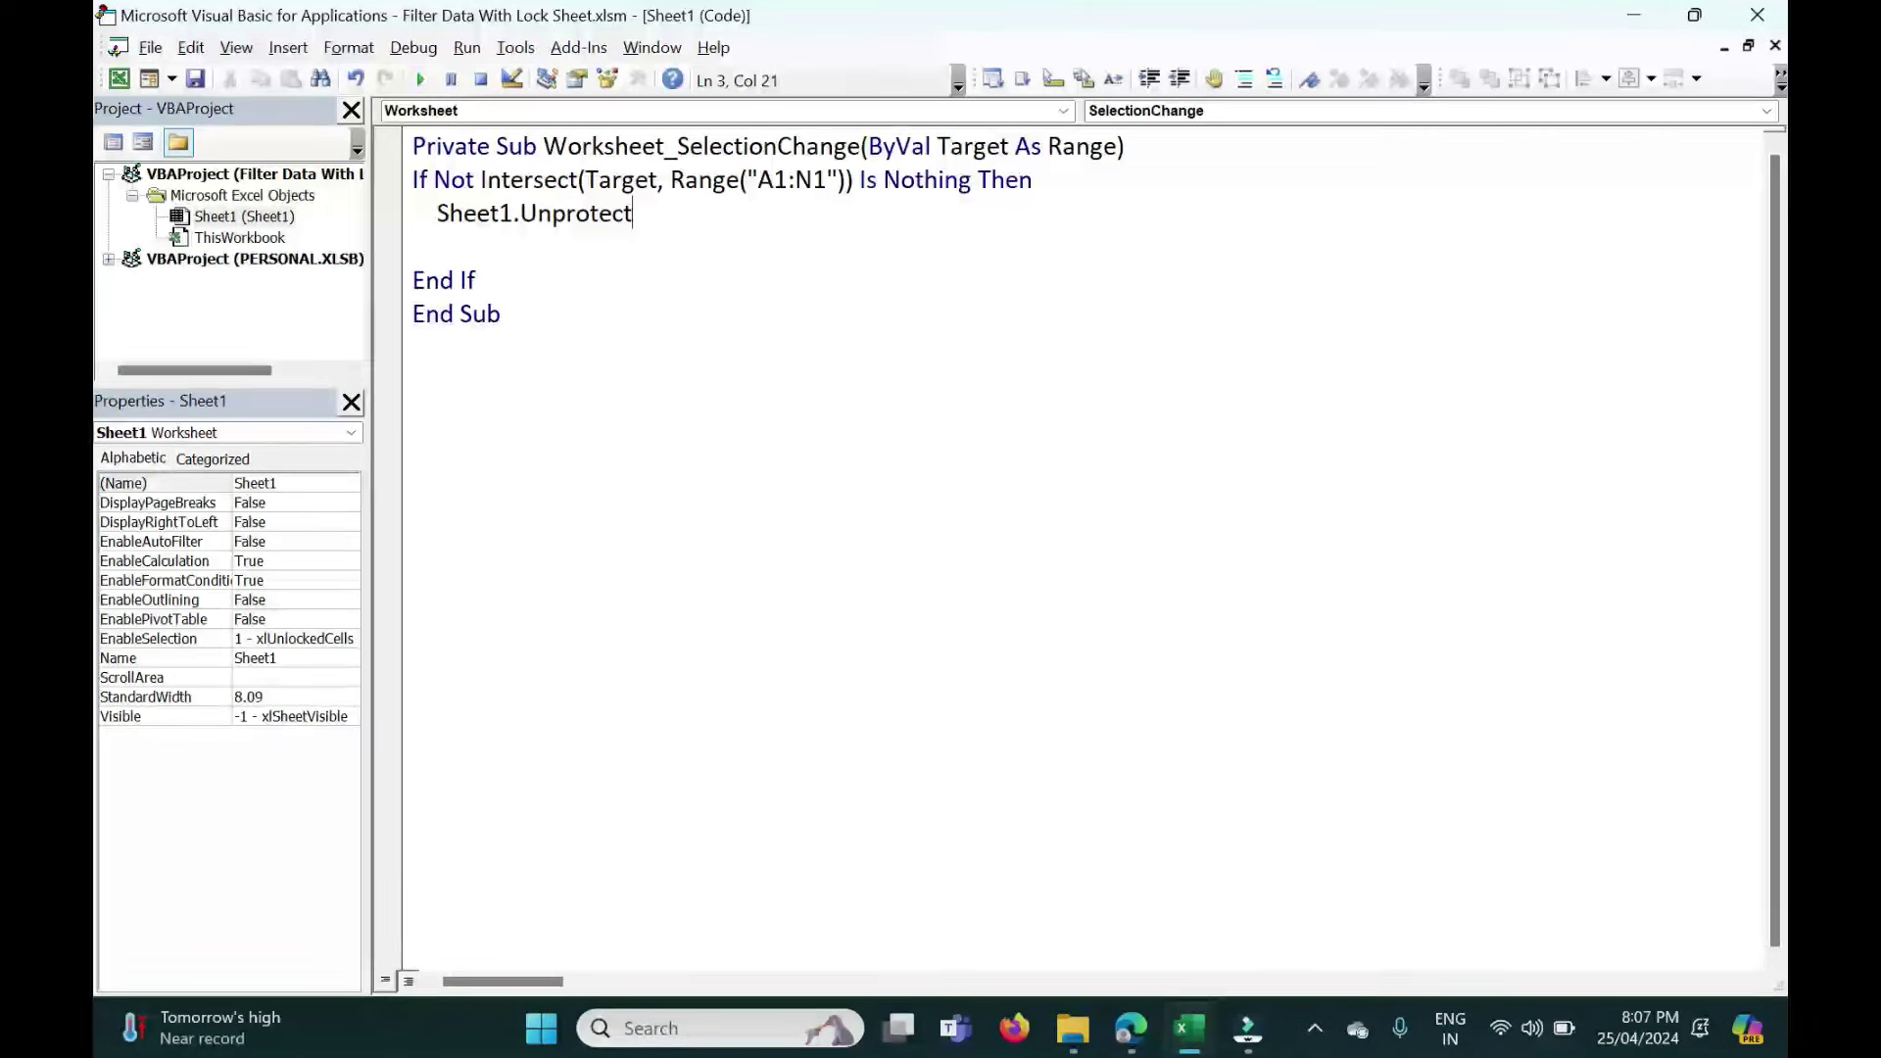
# Add an Else branch calling Sheet1.Protect, then close the VBA editor
pyautogui.press('Return')
pyautogui.press('BackSpace')
pyautogui.write('Else')
pyautogui.press('Return')
pyautogui.press('Tab')
pyautogui.write('Sheet1')
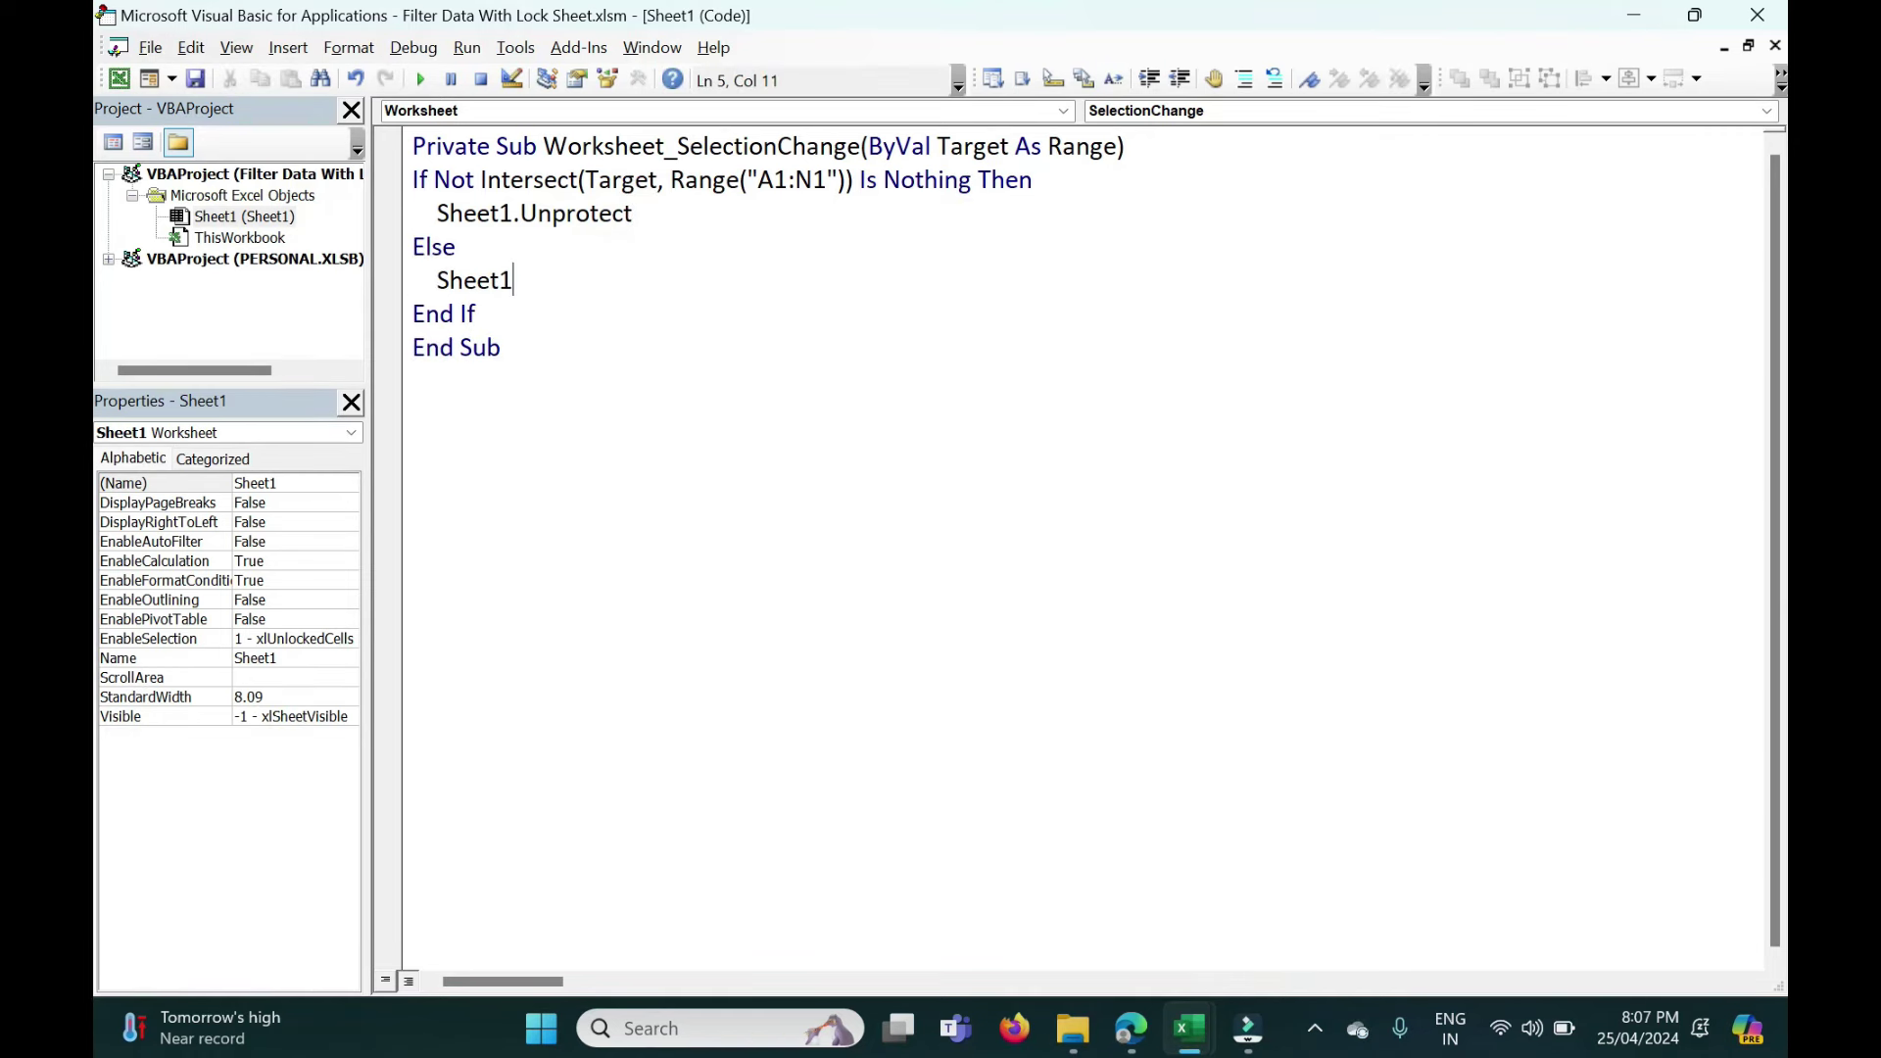
pyautogui.write('.pro')
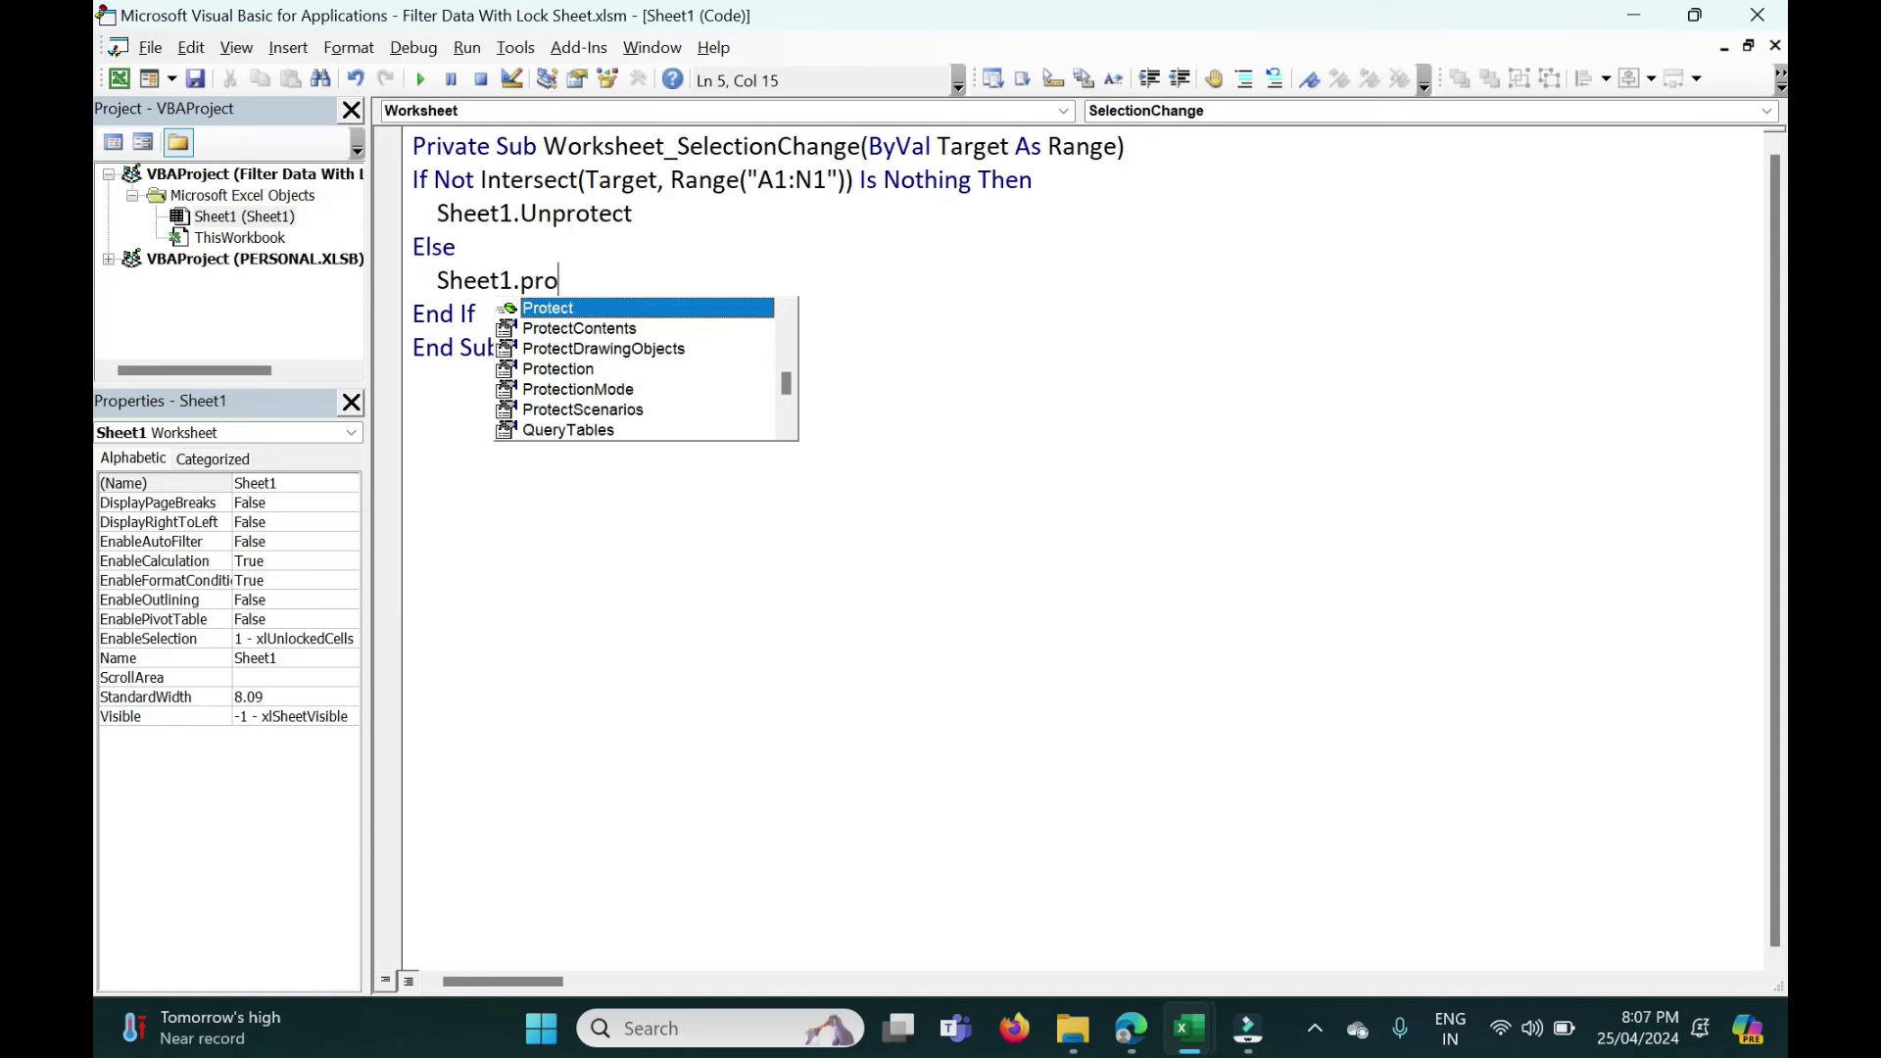
pyautogui.press('Tab')
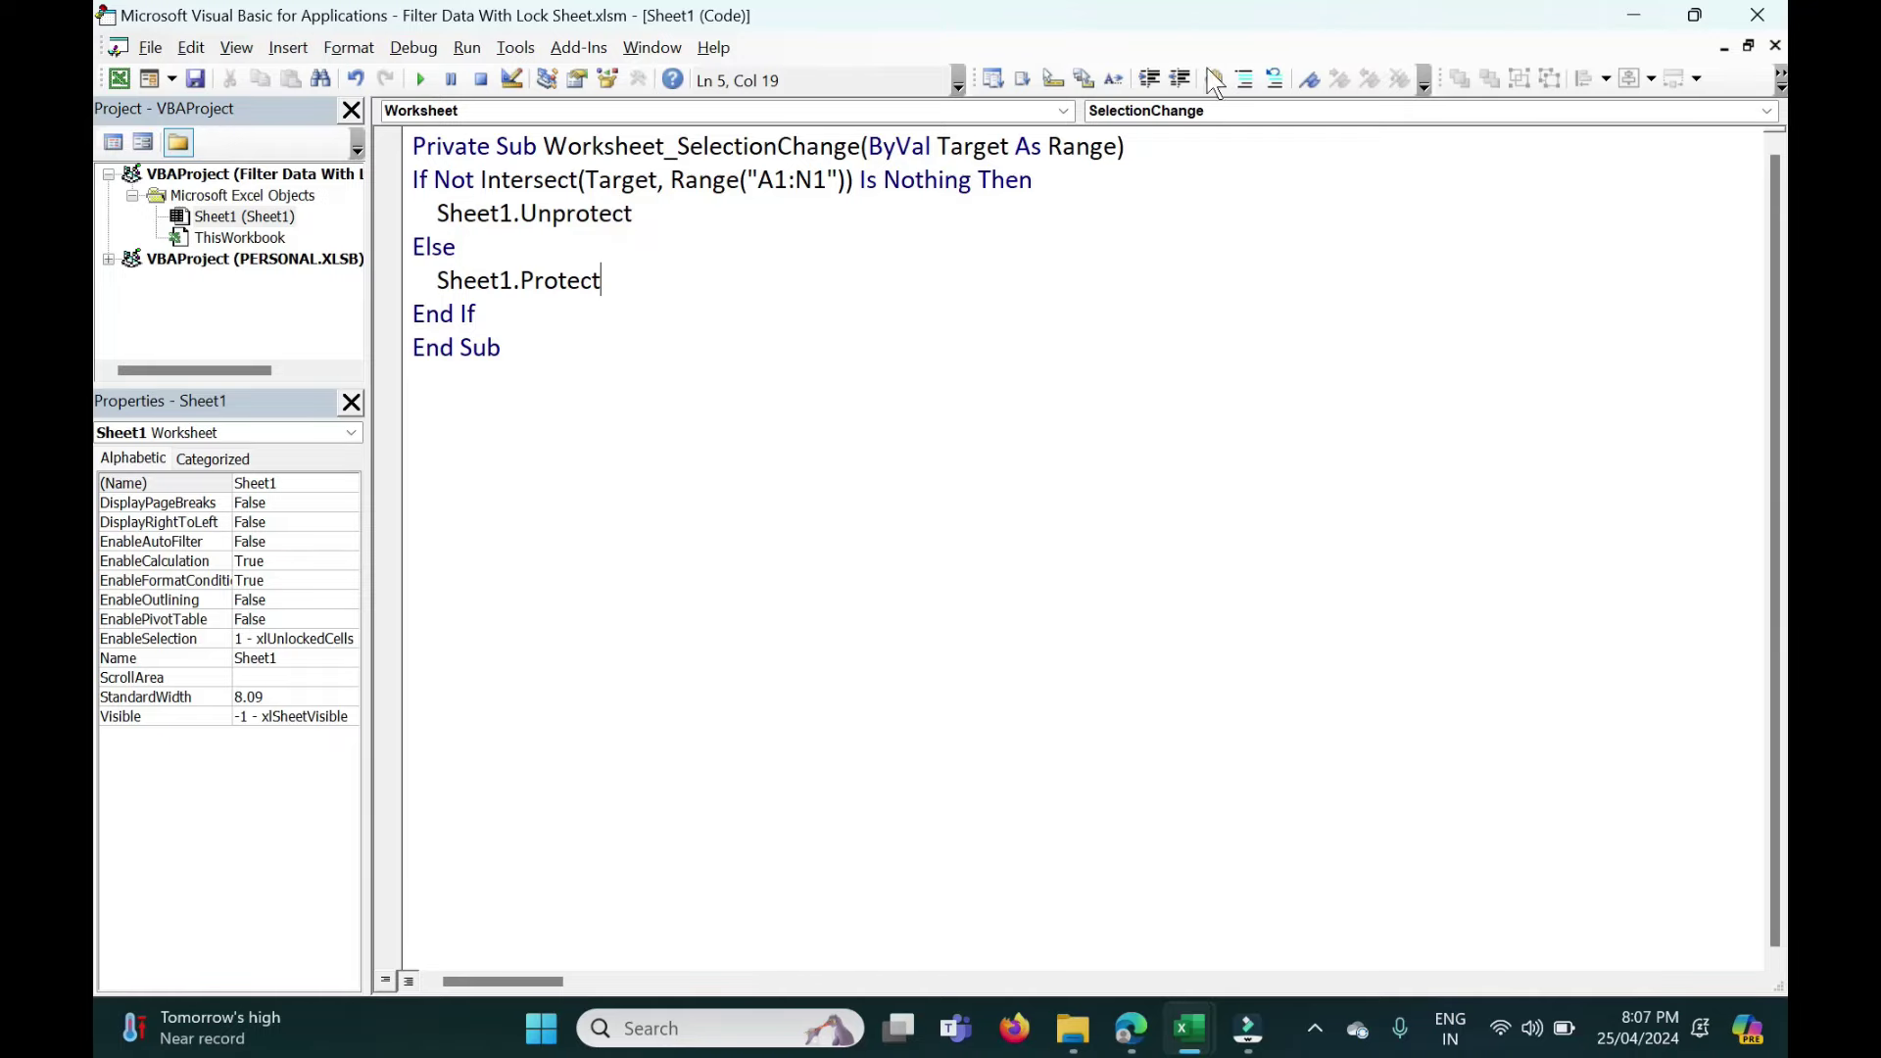
pyautogui.click(1756, 16)
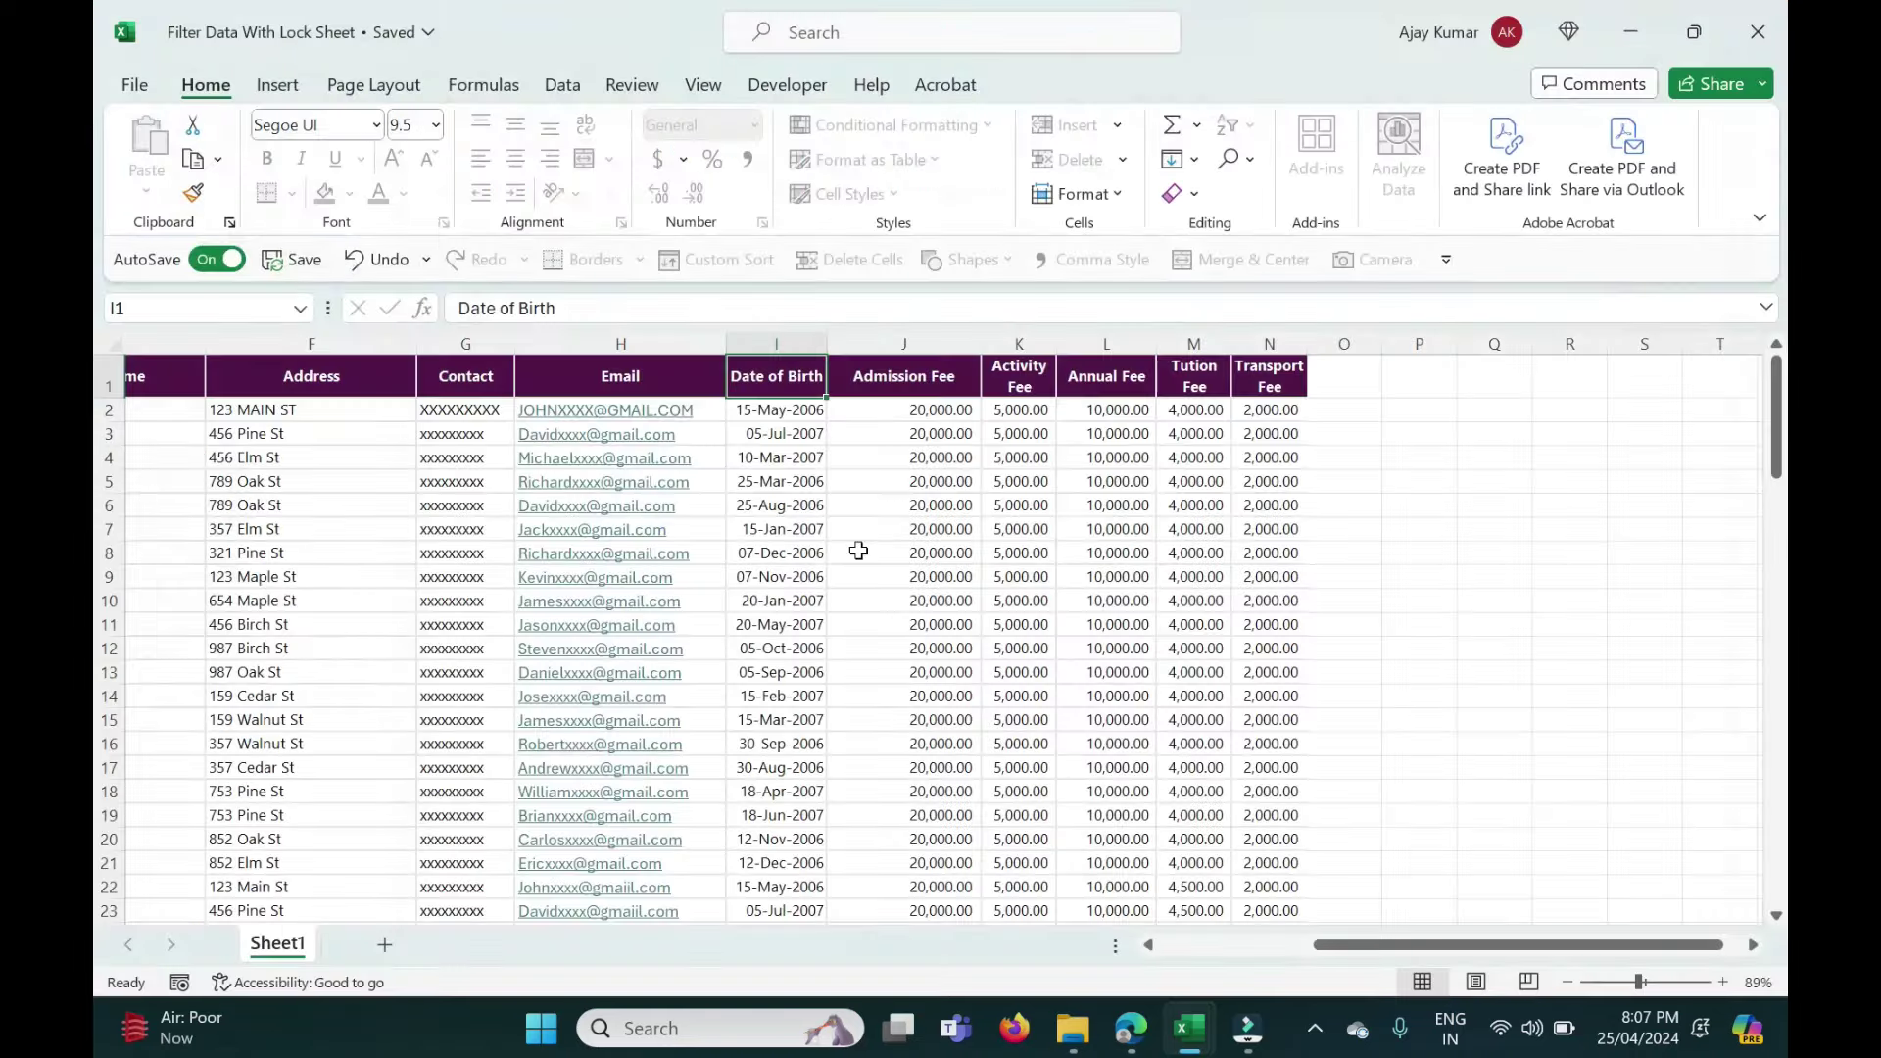
# Select the Financial Year header to unlock the sheet and turn on Data > Filter
pyautogui.click(595, 373)
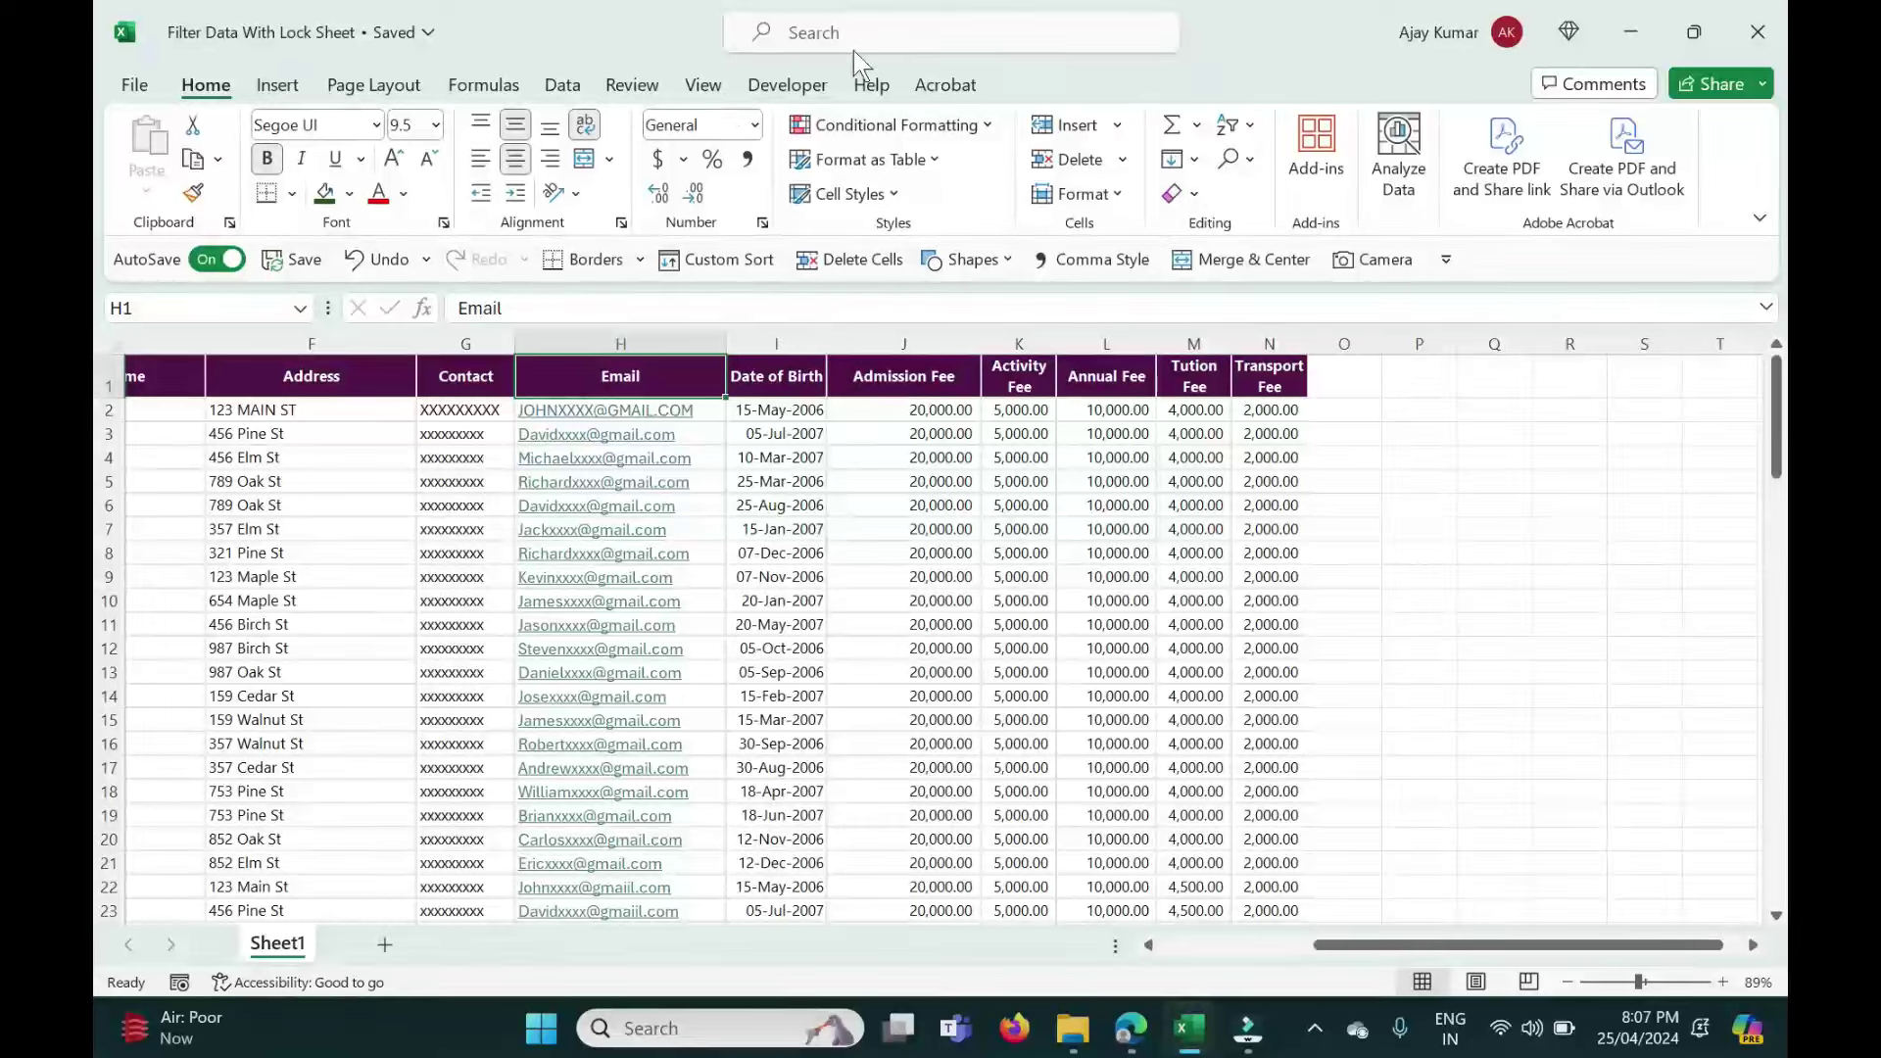
pyautogui.click(985, 579)
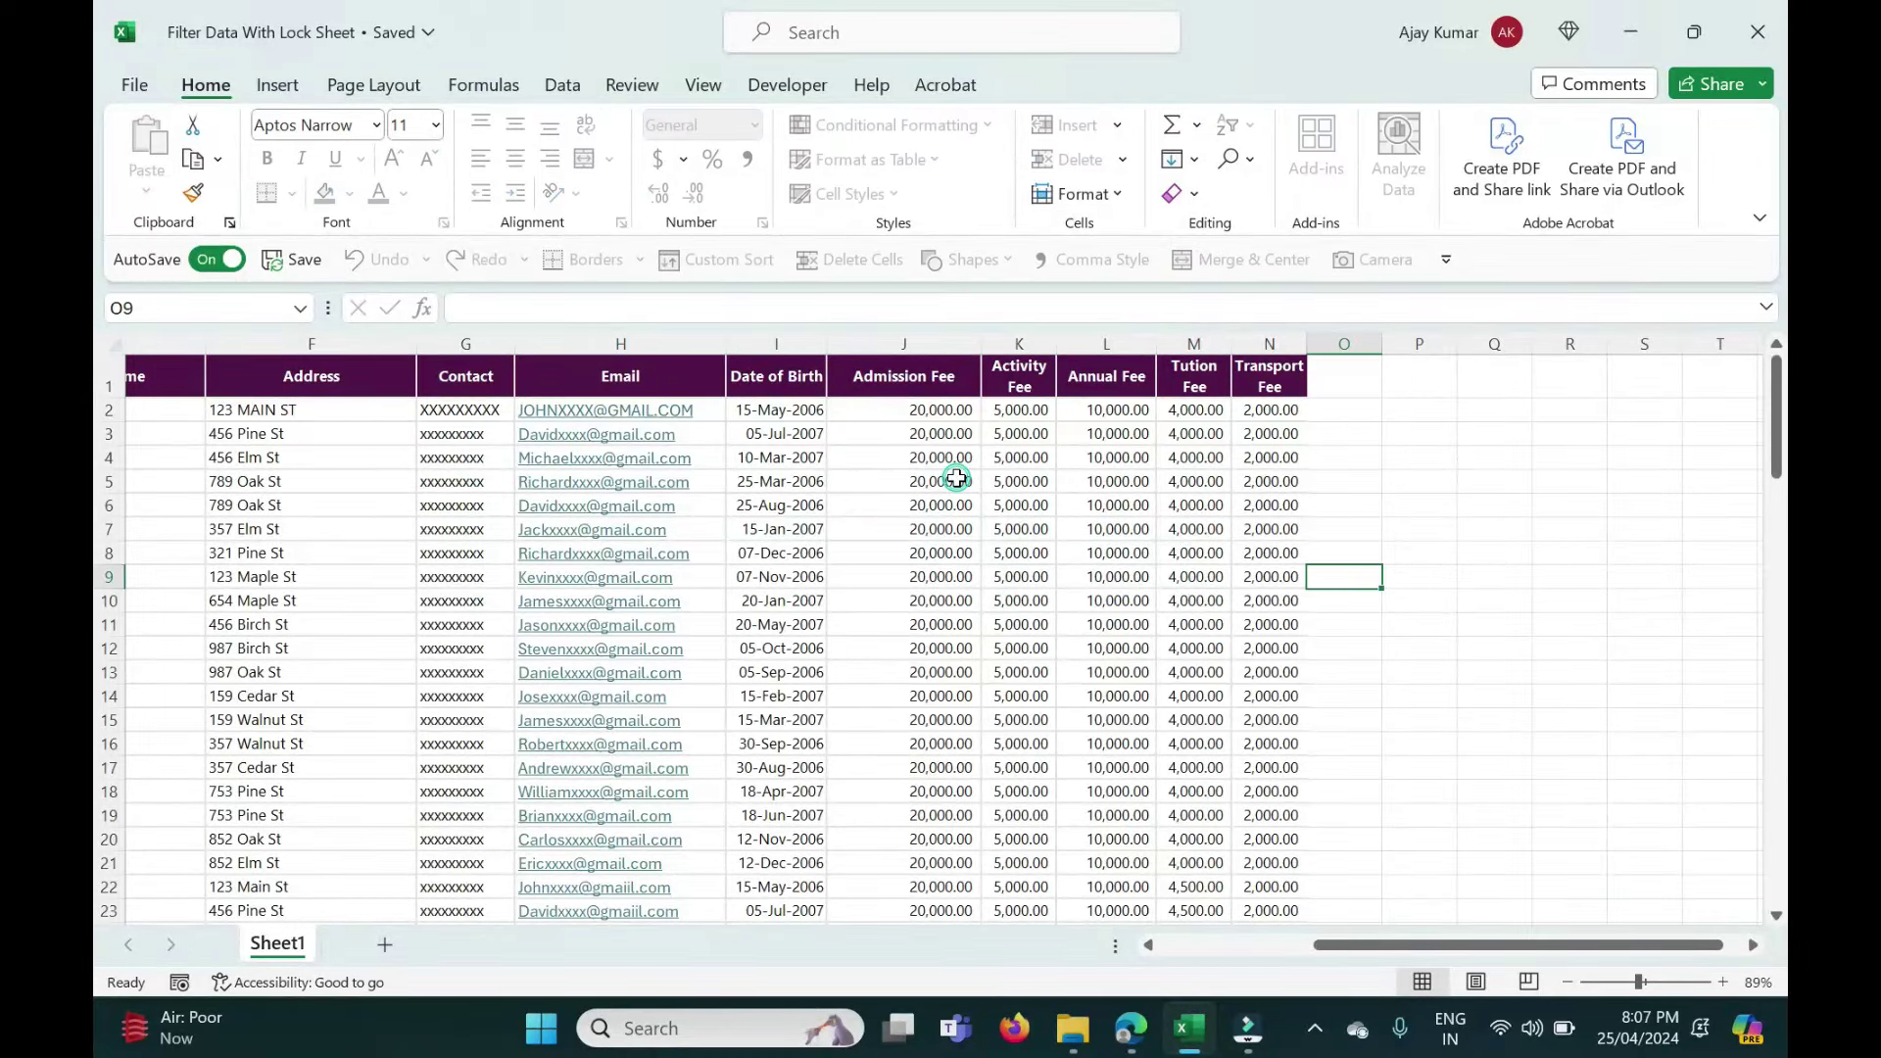
pyautogui.click(562, 85)
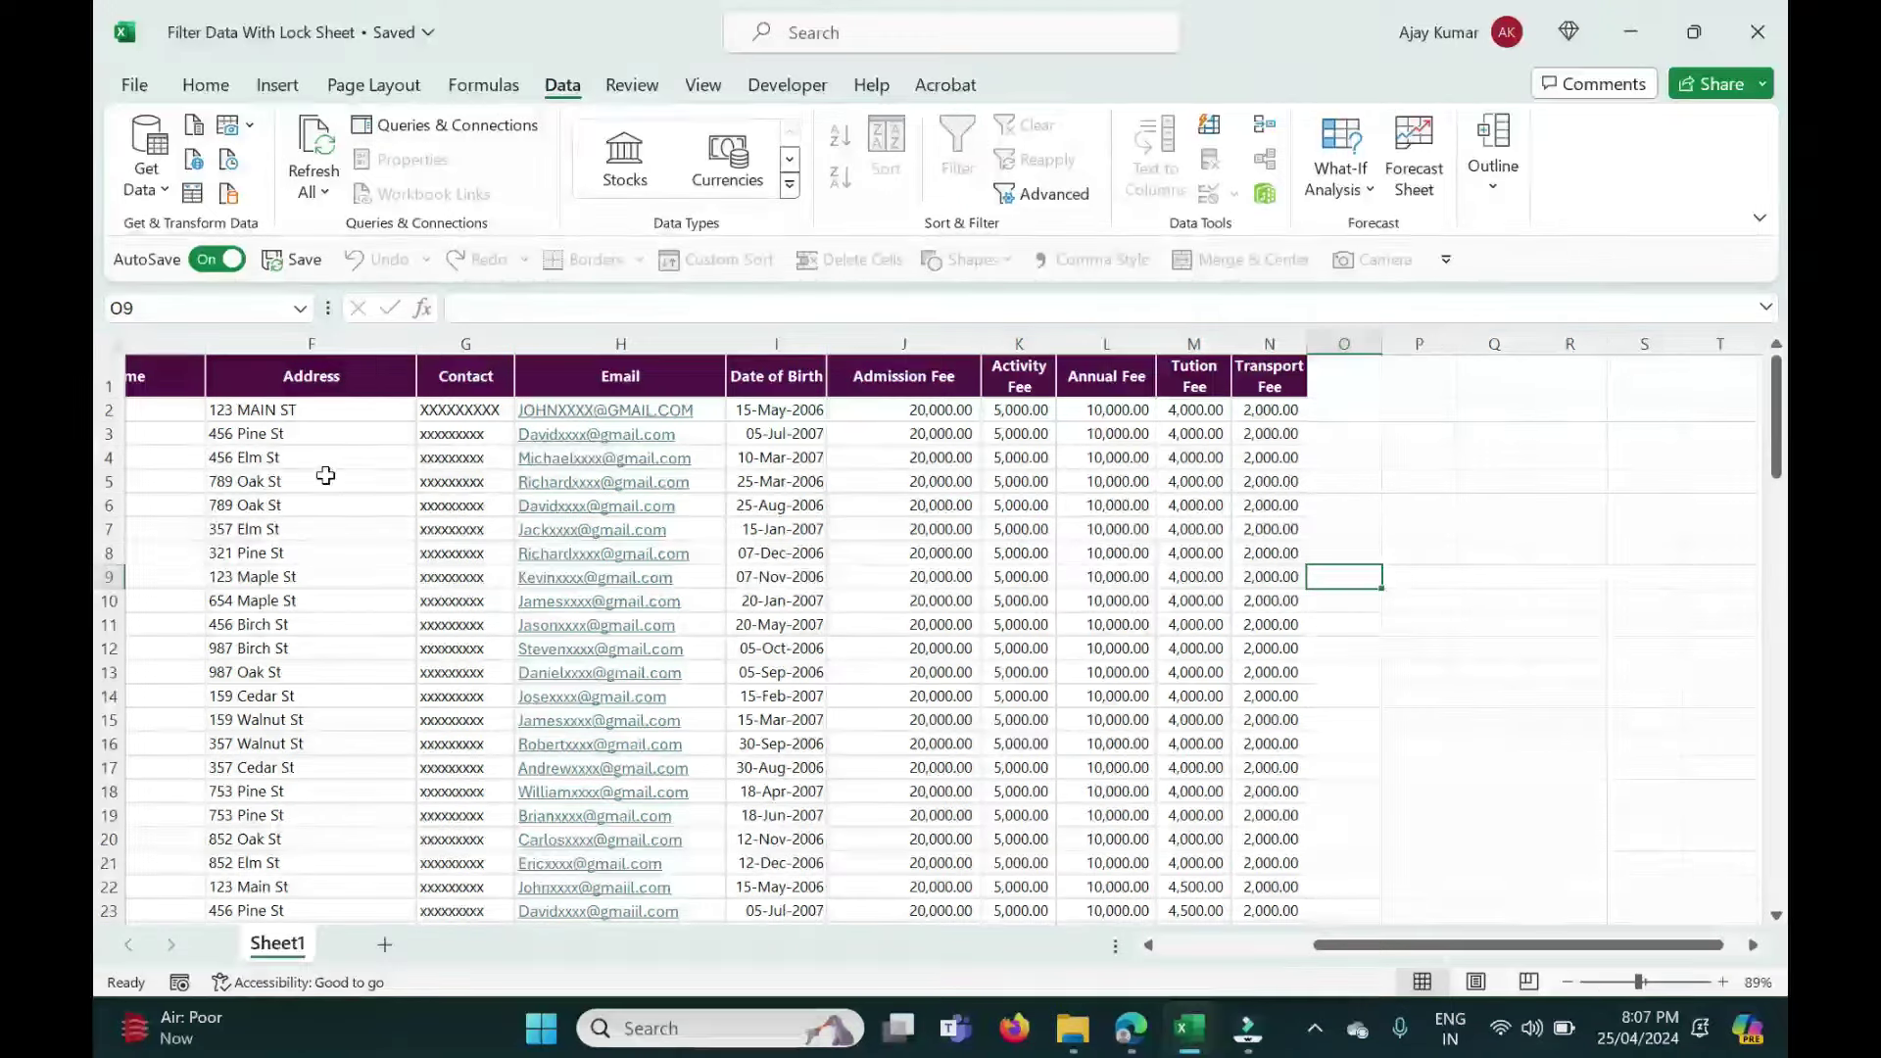
pyautogui.hscroll(-5, 327, 479)
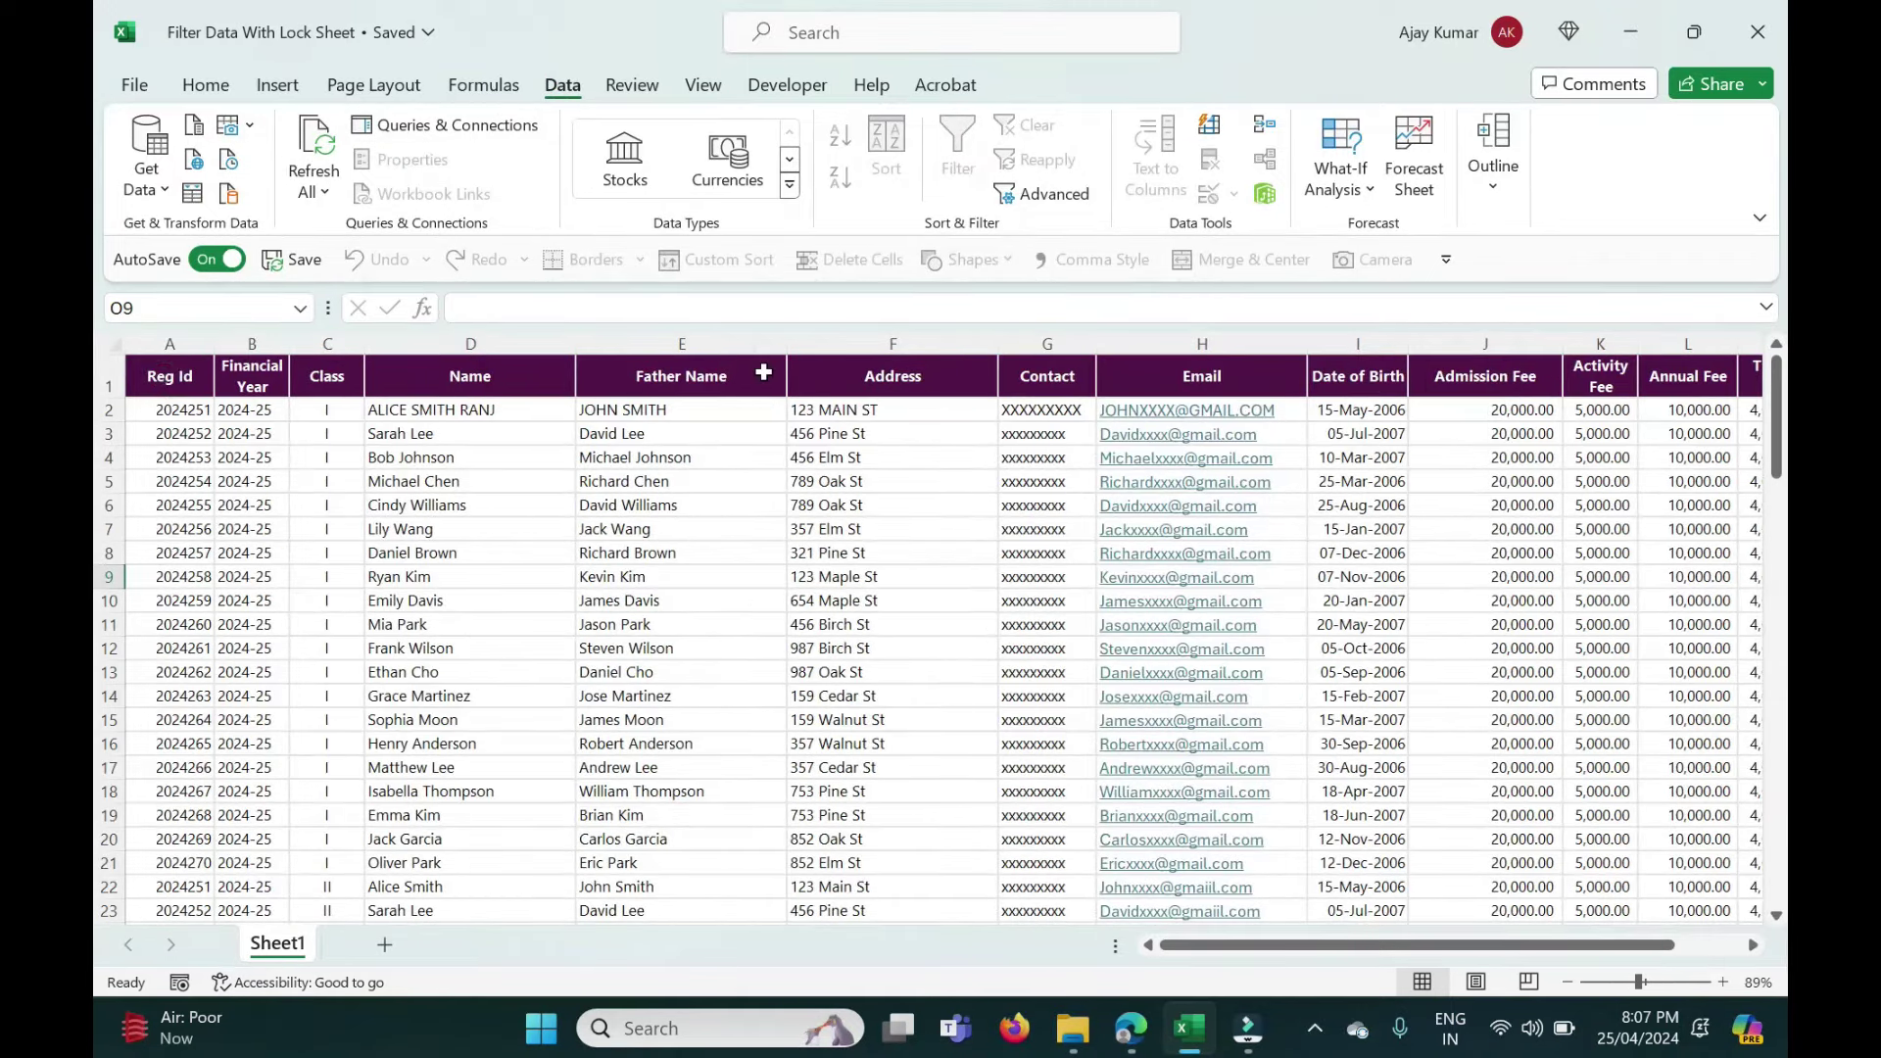
pyautogui.click(263, 374)
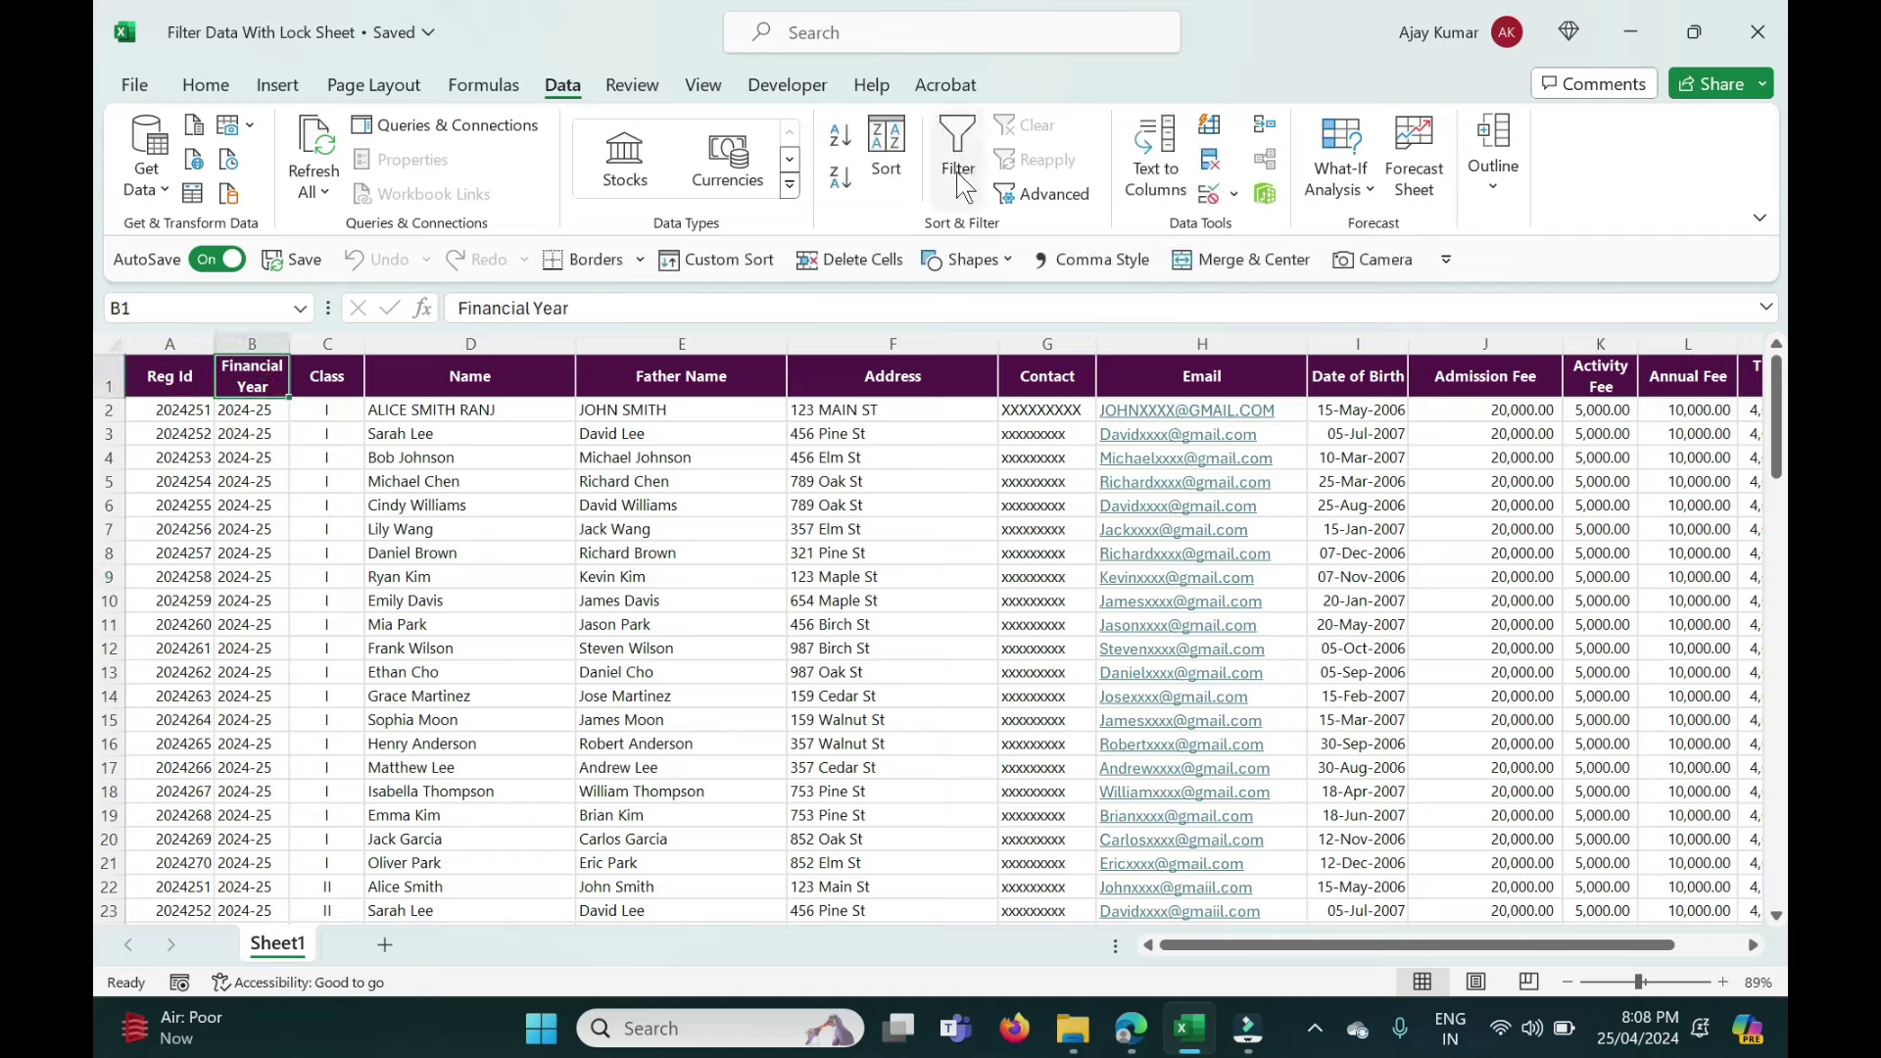
pyautogui.click(964, 170)
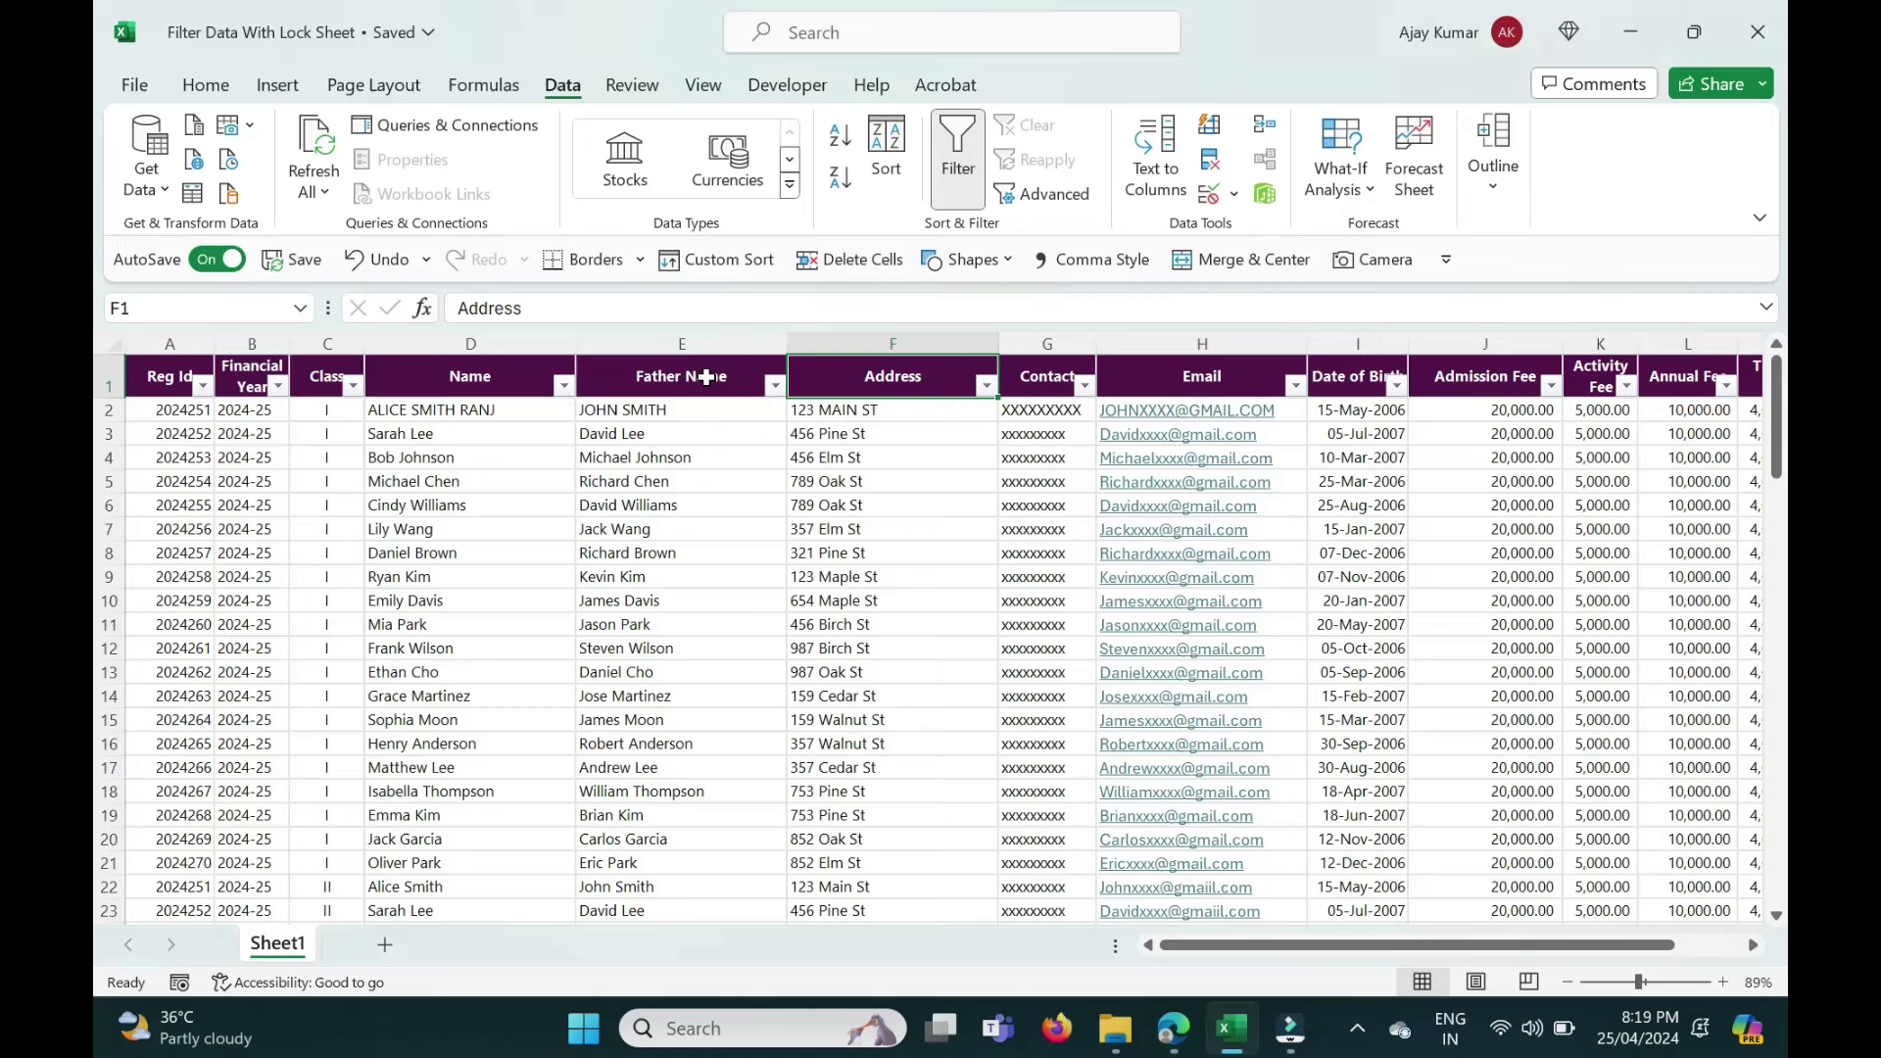
# Test that header cells stay selectable, data cells are locked, and the Class filter works
pyautogui.moveTo(157, 377); pyautogui.dragTo(999, 374)
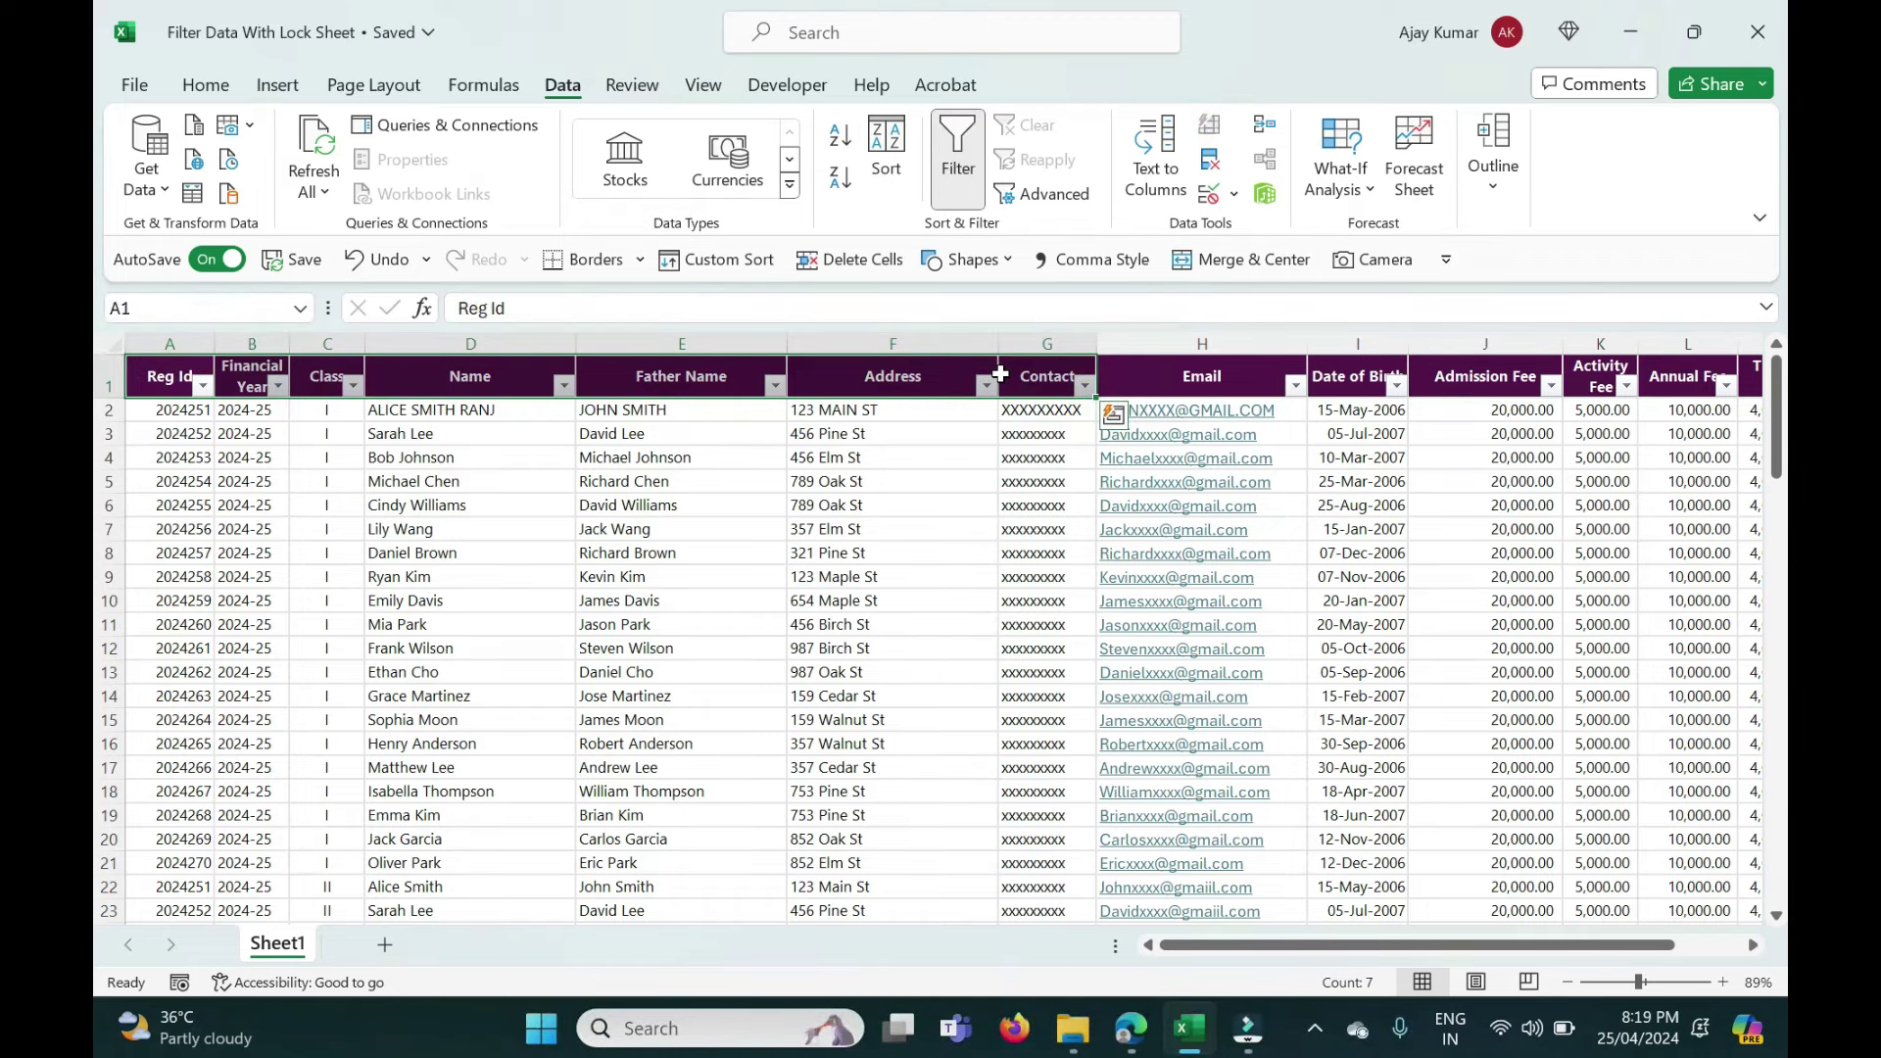
pyautogui.click(892, 376)
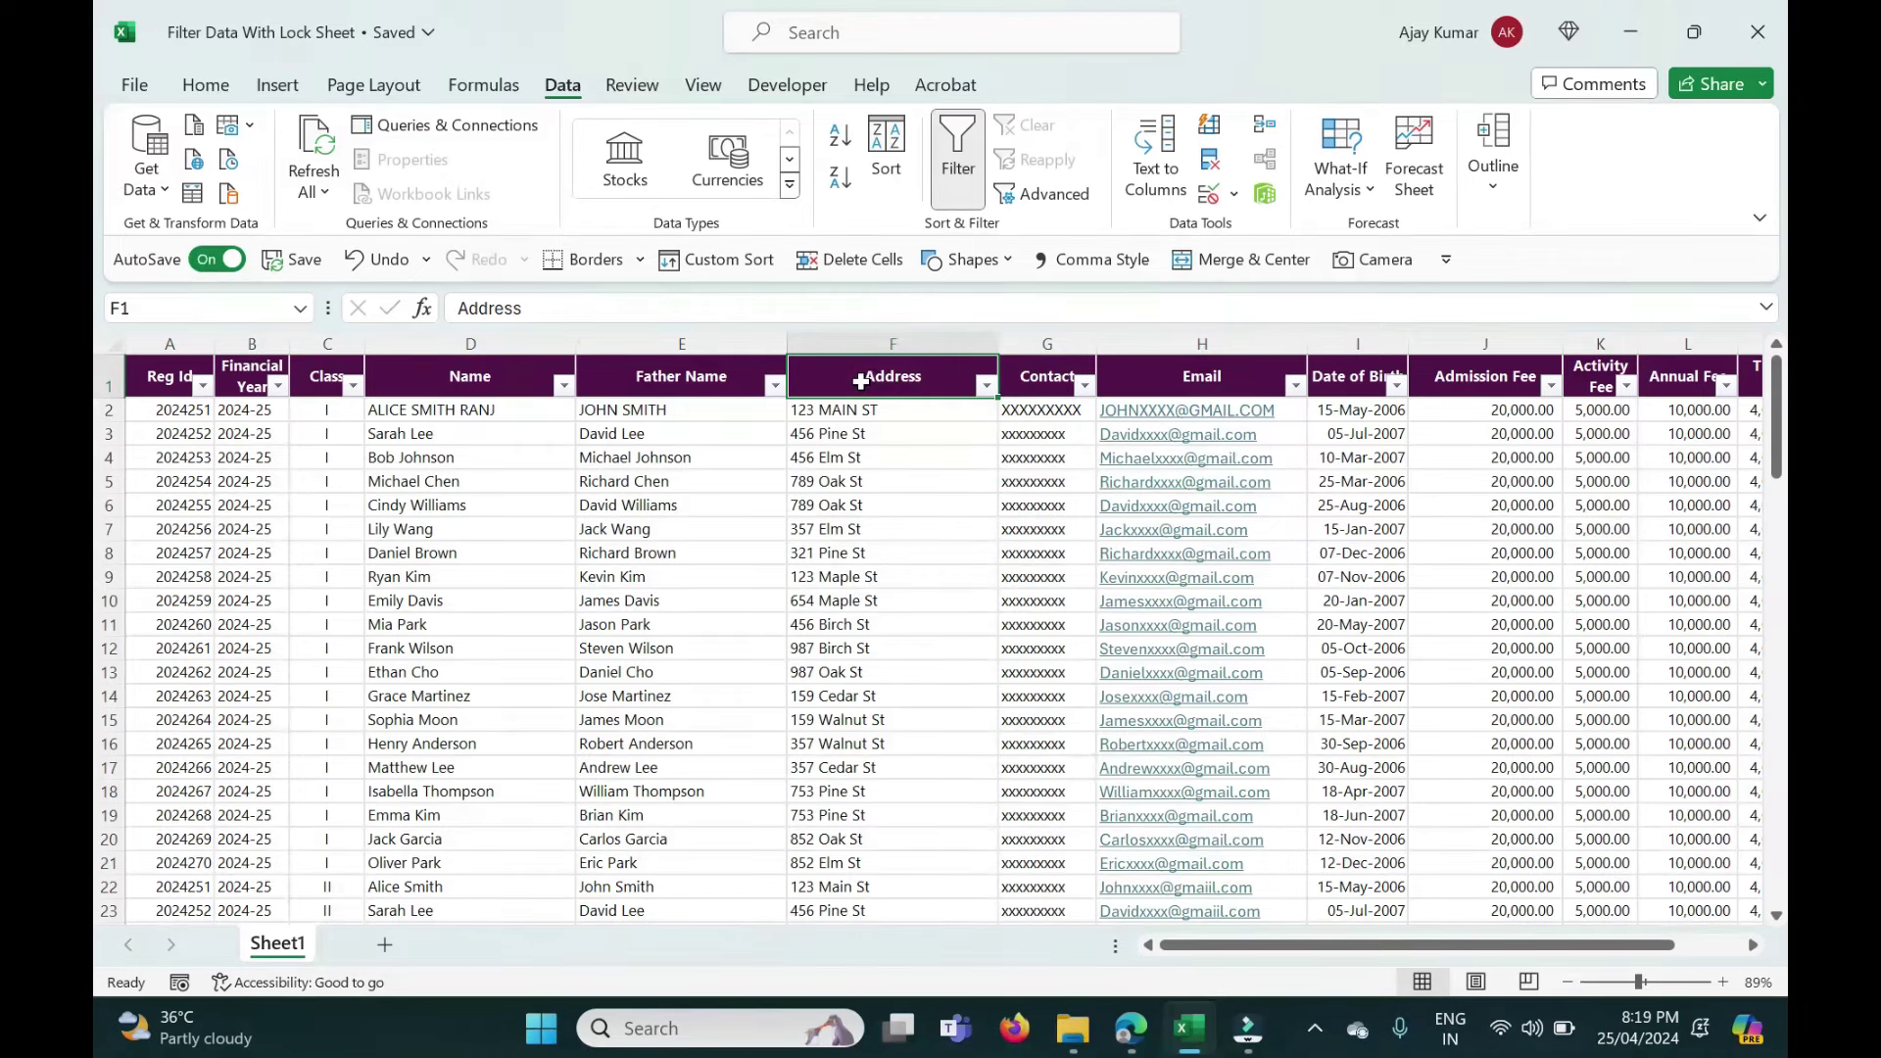
pyautogui.click(849, 506)
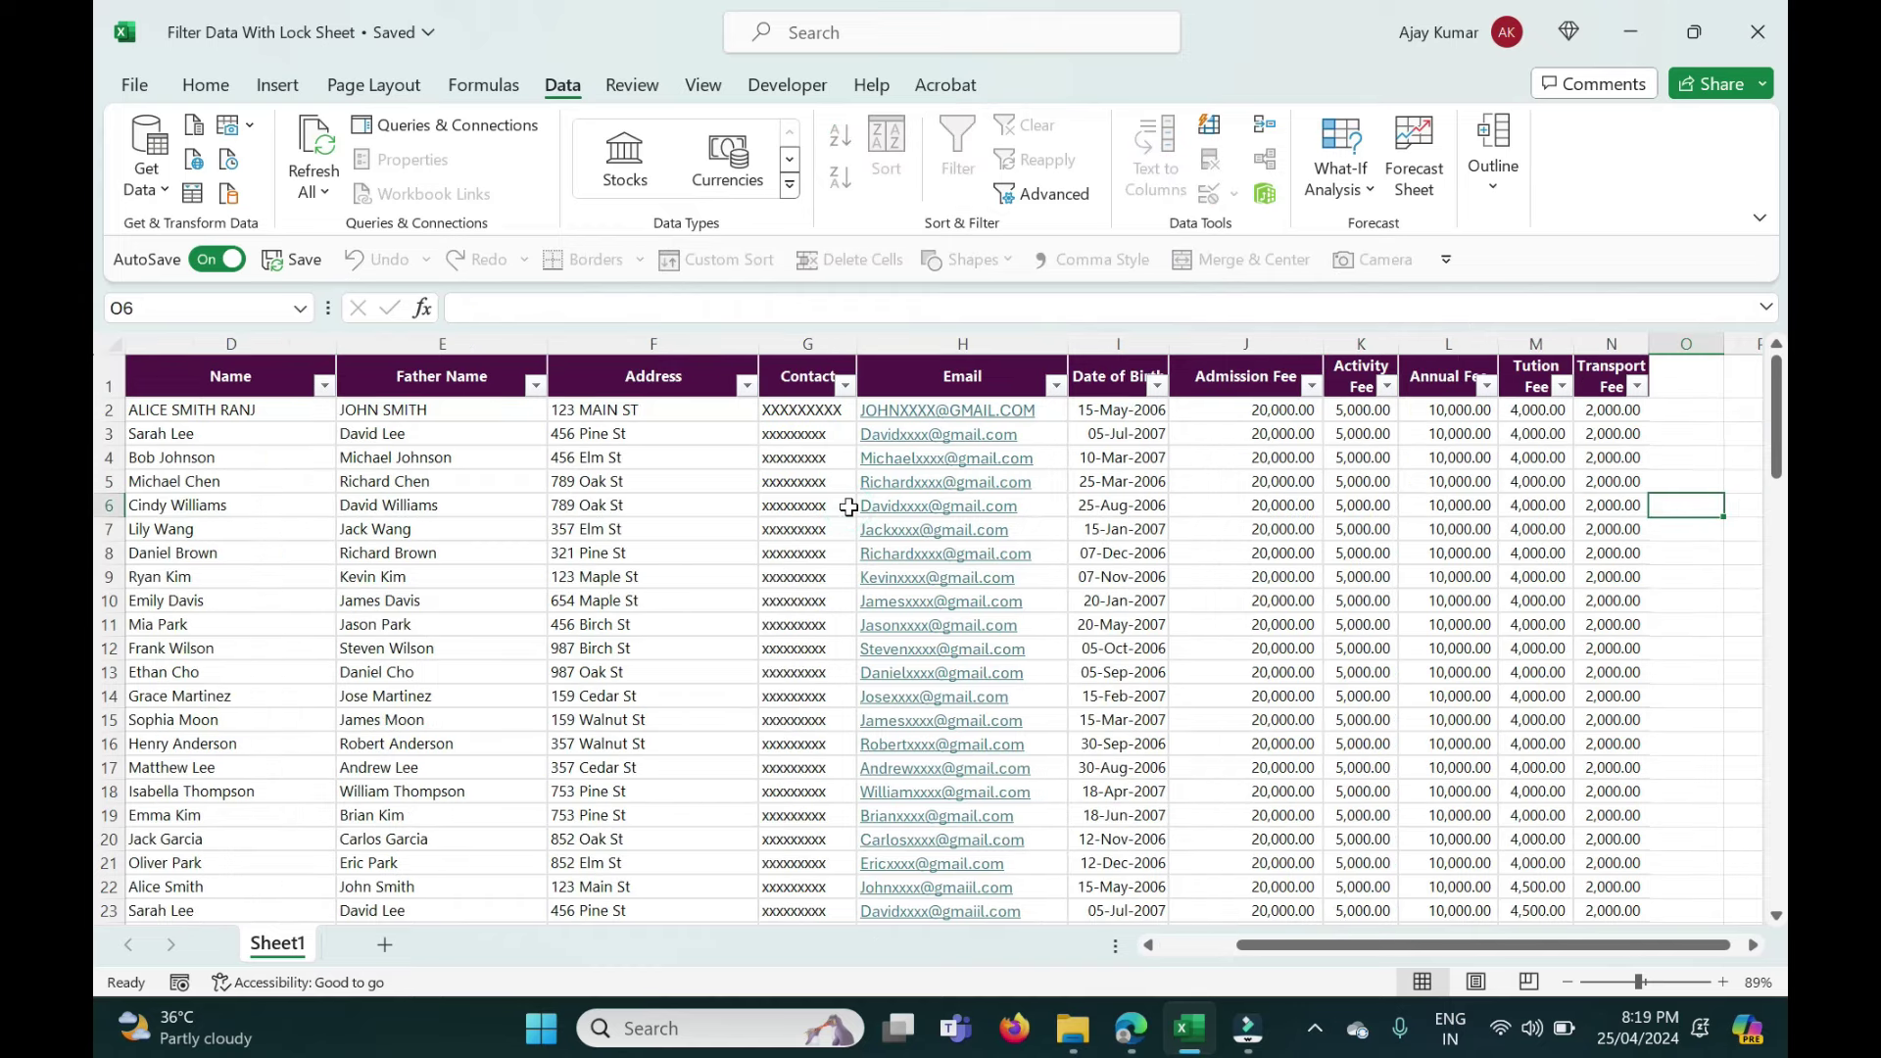
pyautogui.click(427, 511)
pyautogui.click(401, 471)
pyautogui.hscroll(-3, 400, 471)
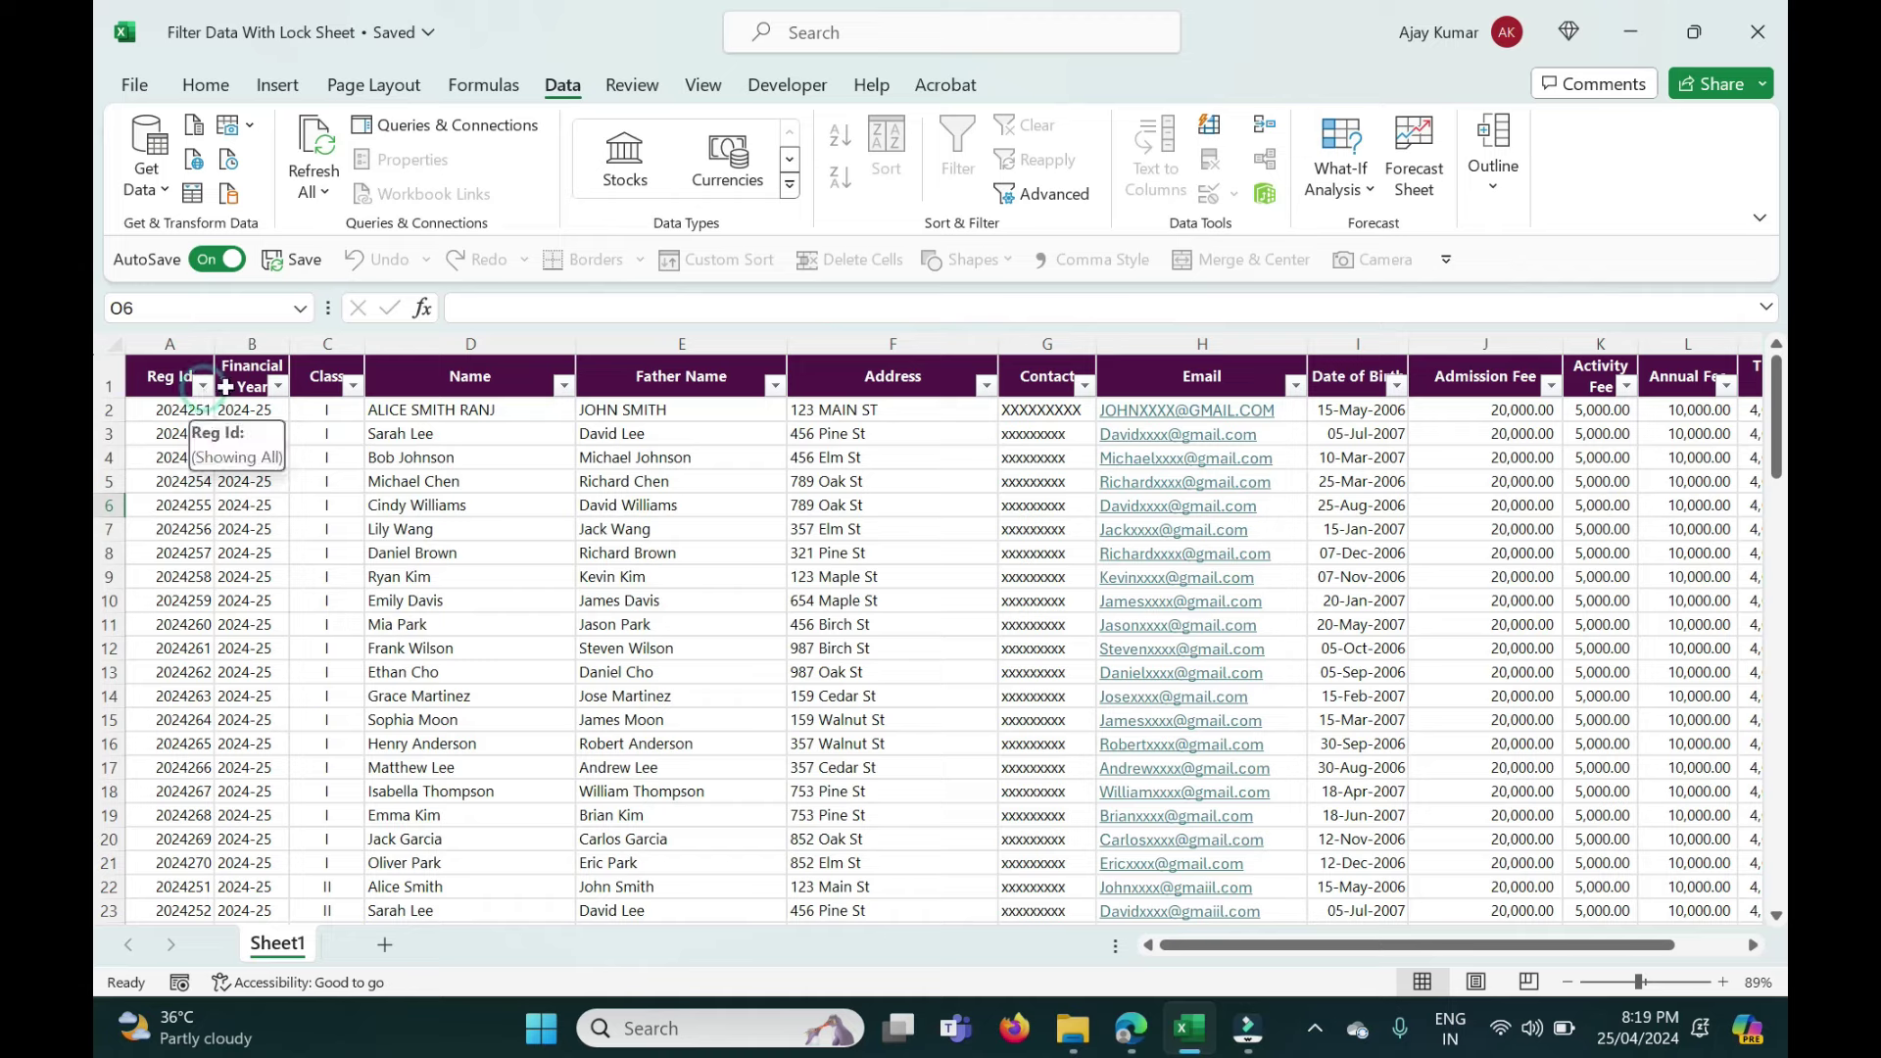
pyautogui.click(353, 386)
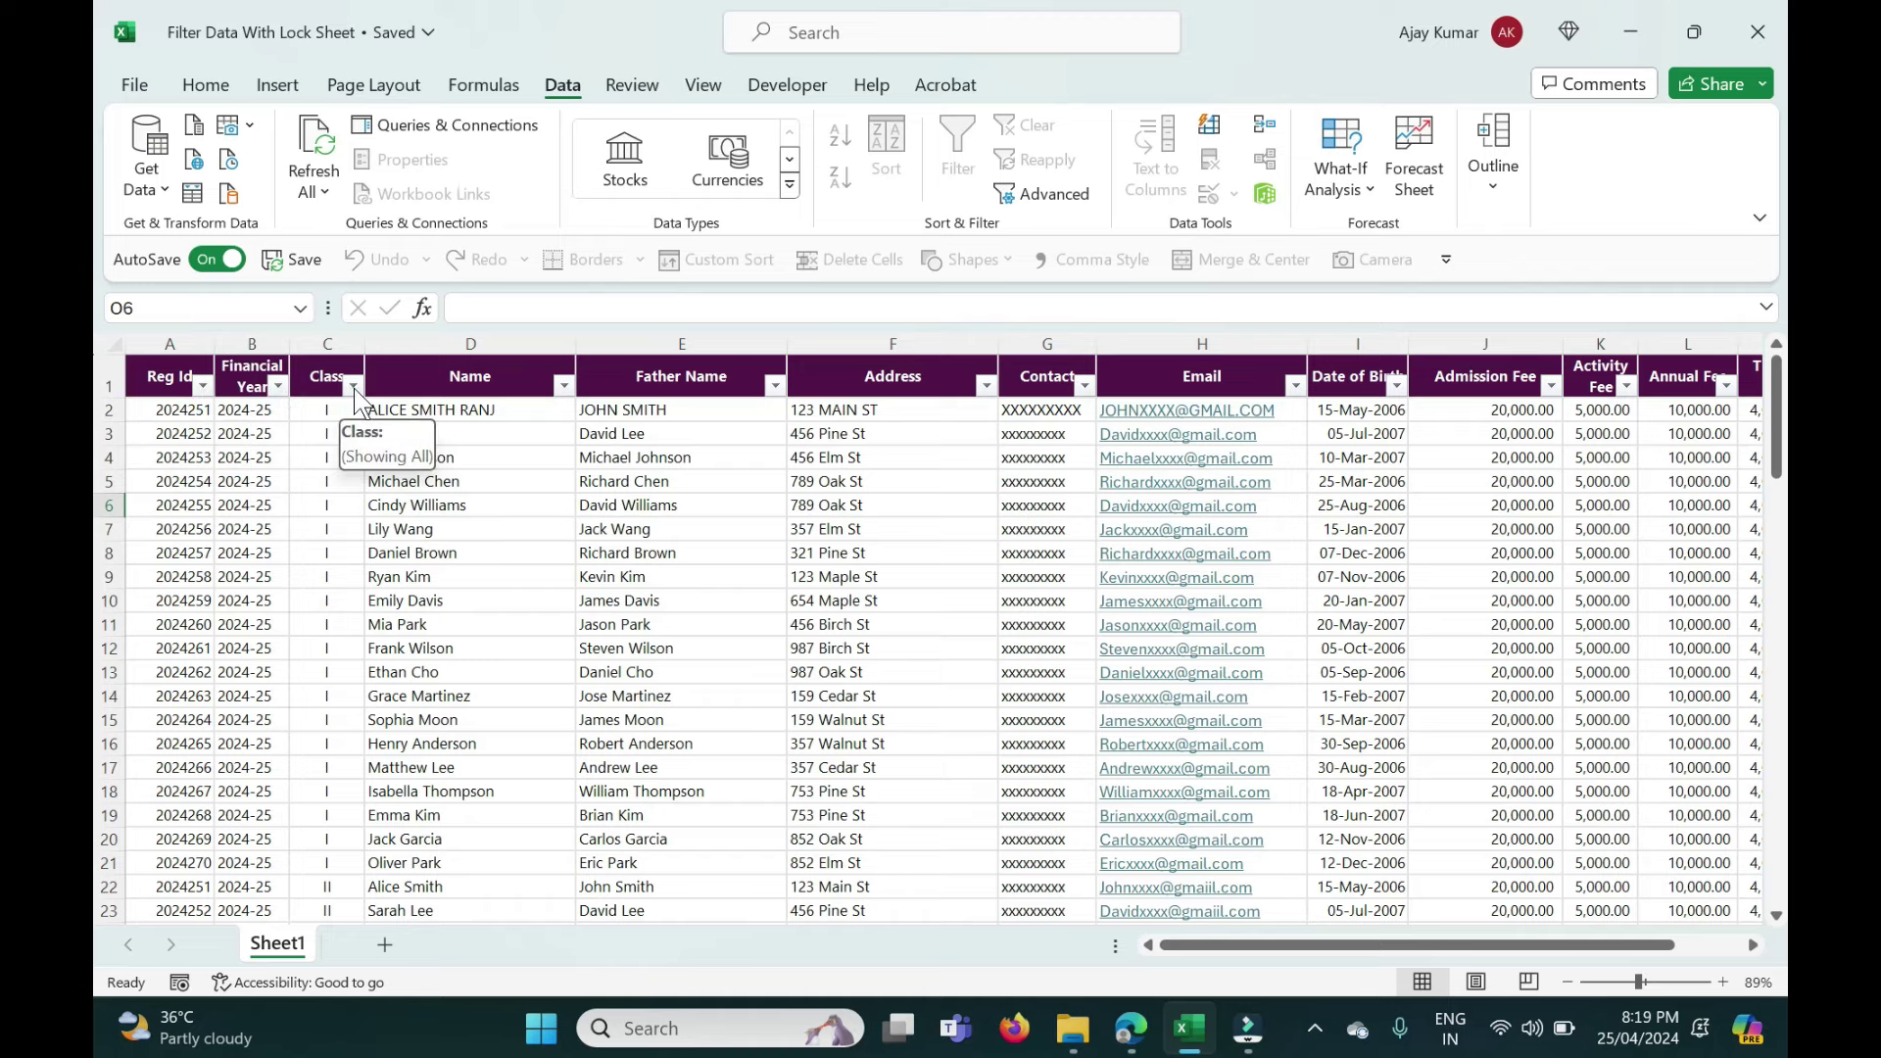
pyautogui.click(427, 381)
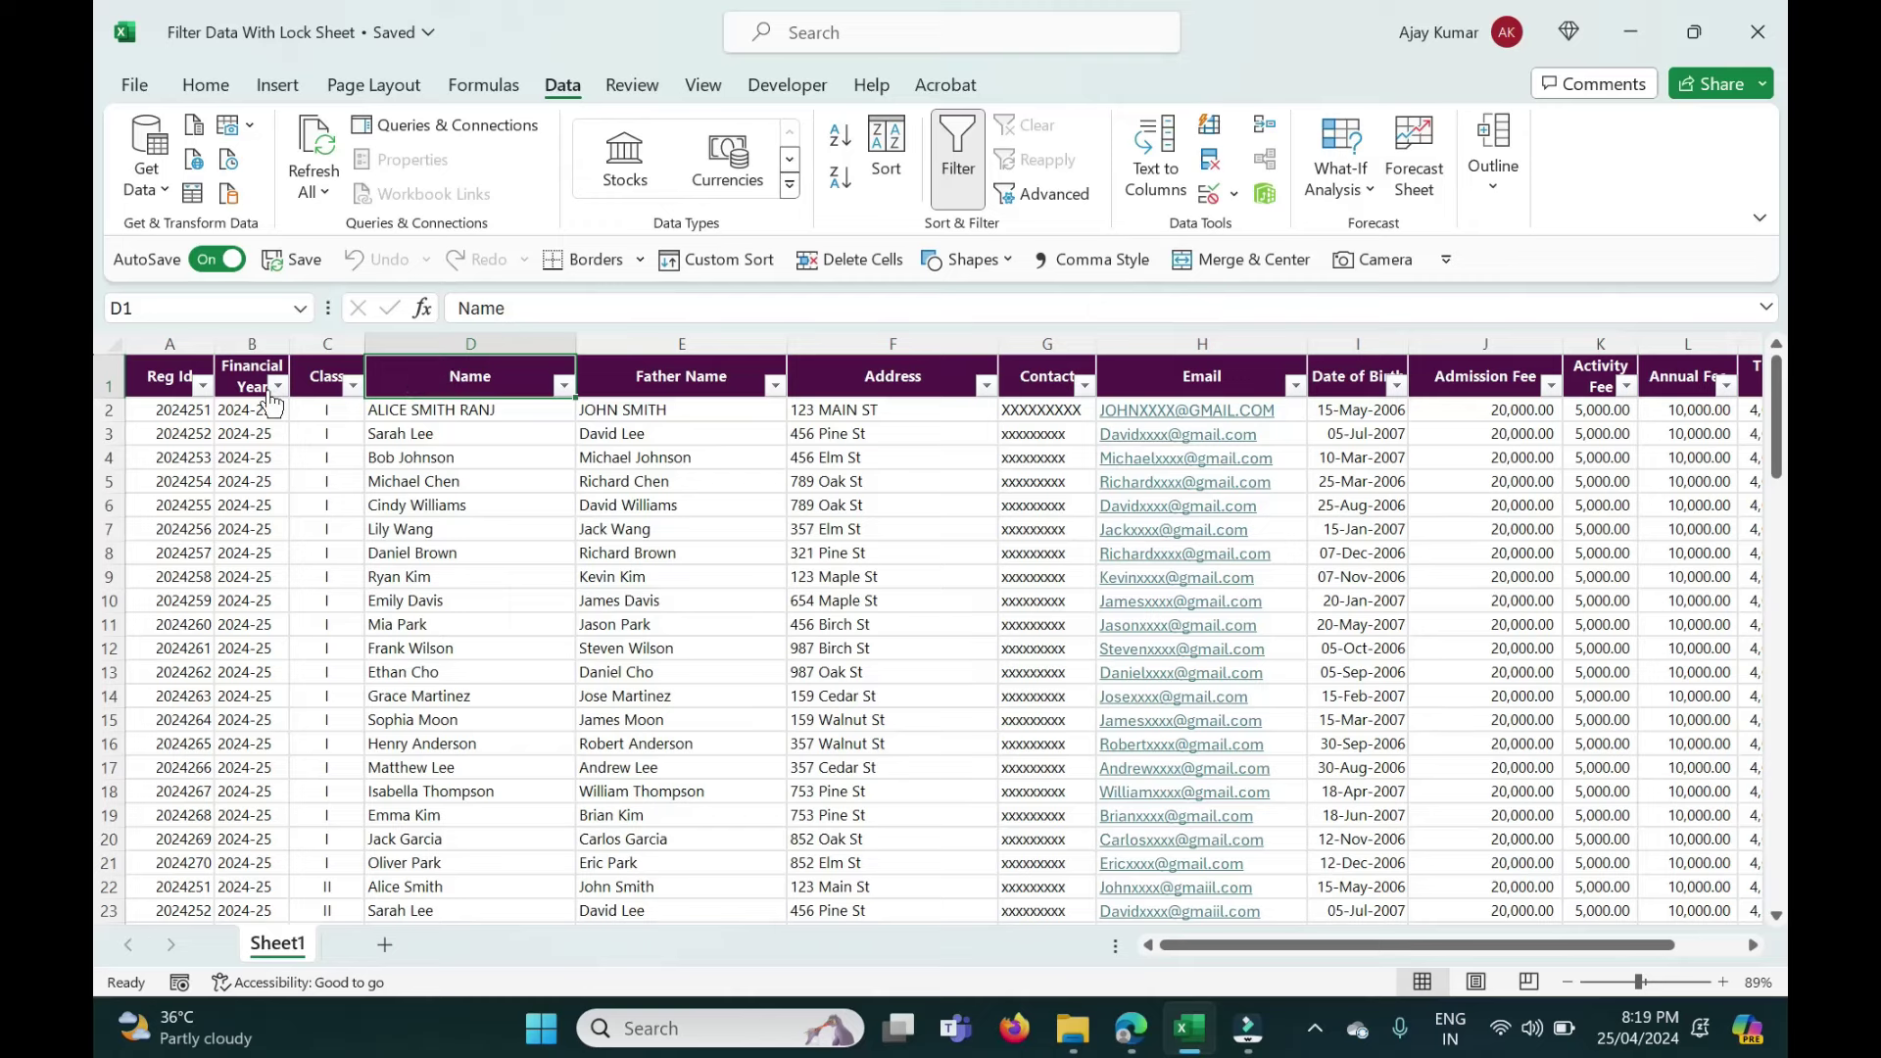
# Filter the Reg Id column to show only 2024251 and 2024252
pyautogui.click(201, 385)
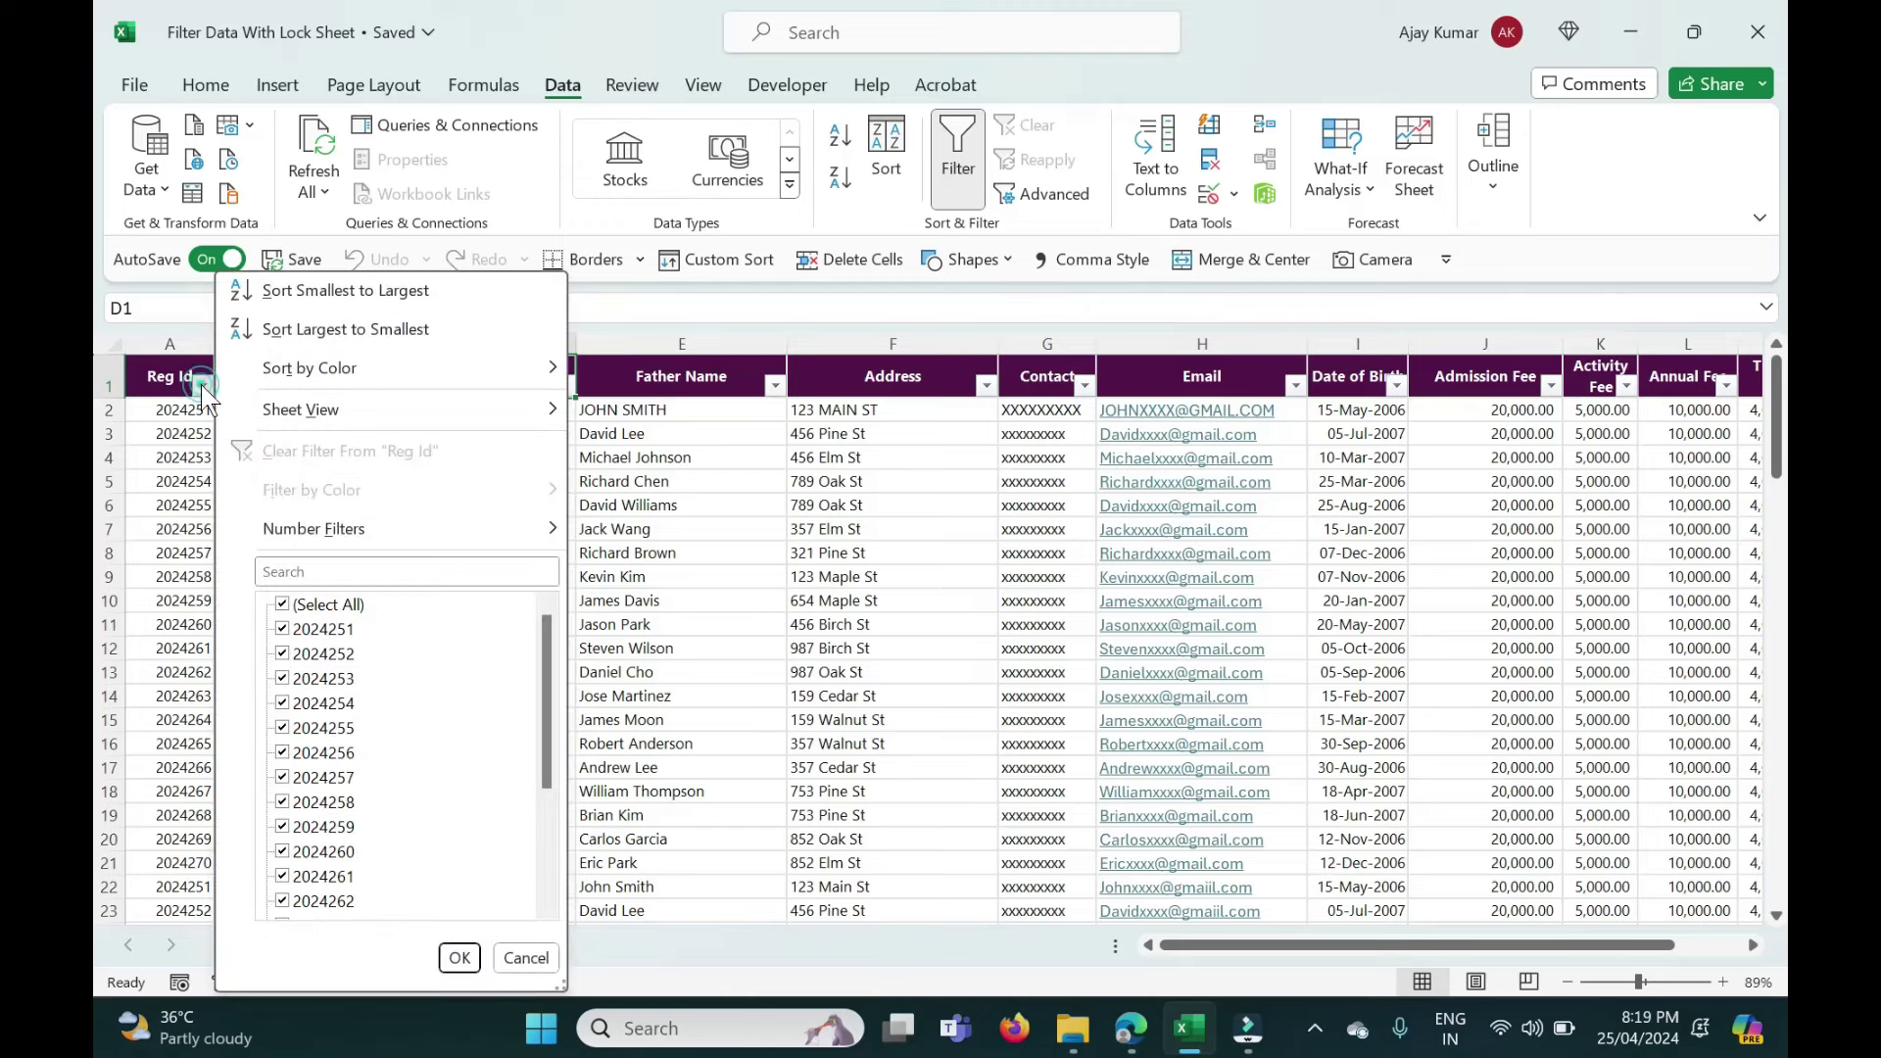
pyautogui.click(282, 605)
pyautogui.click(282, 653)
pyautogui.click(282, 629)
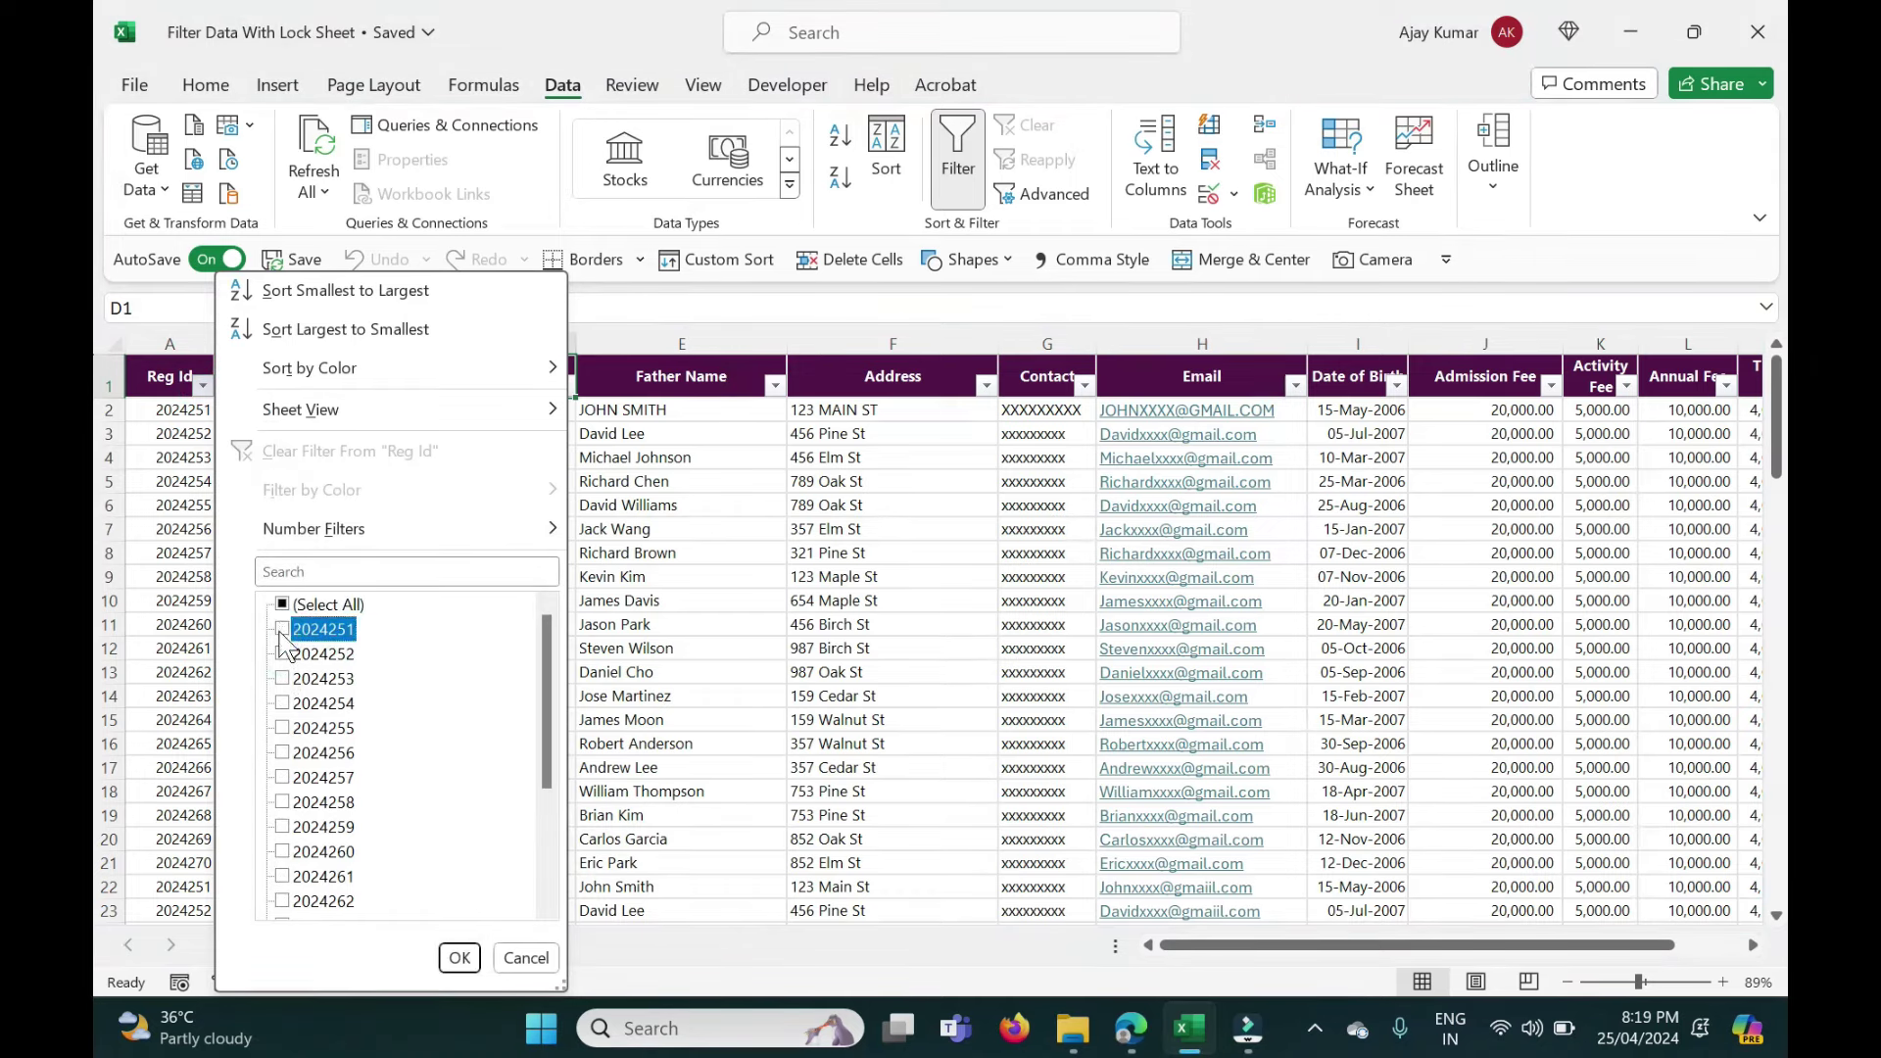
pyautogui.click(459, 959)
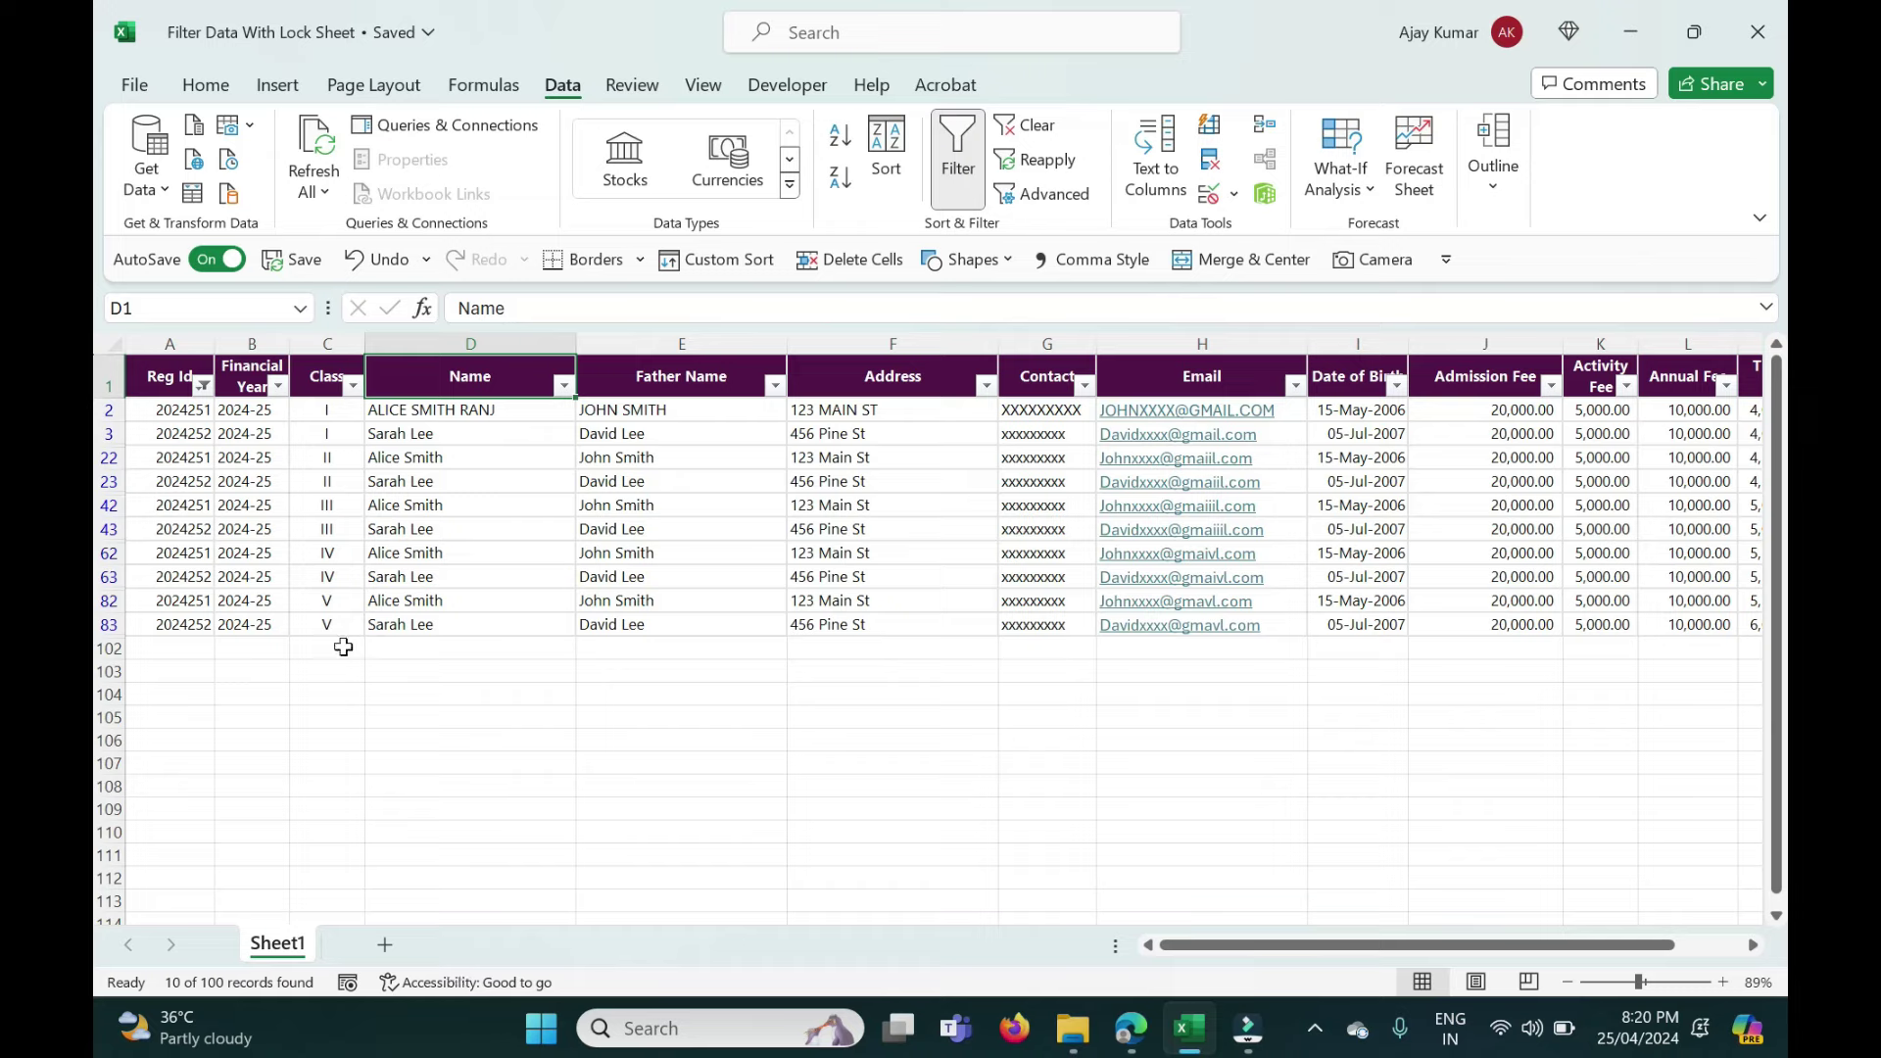
# Select data cells so the sheet re-protects, then open the VBA macro editor
pyautogui.click(265, 481)
pyautogui.hotkey('ctrl', 'Right')
pyautogui.press('Right')
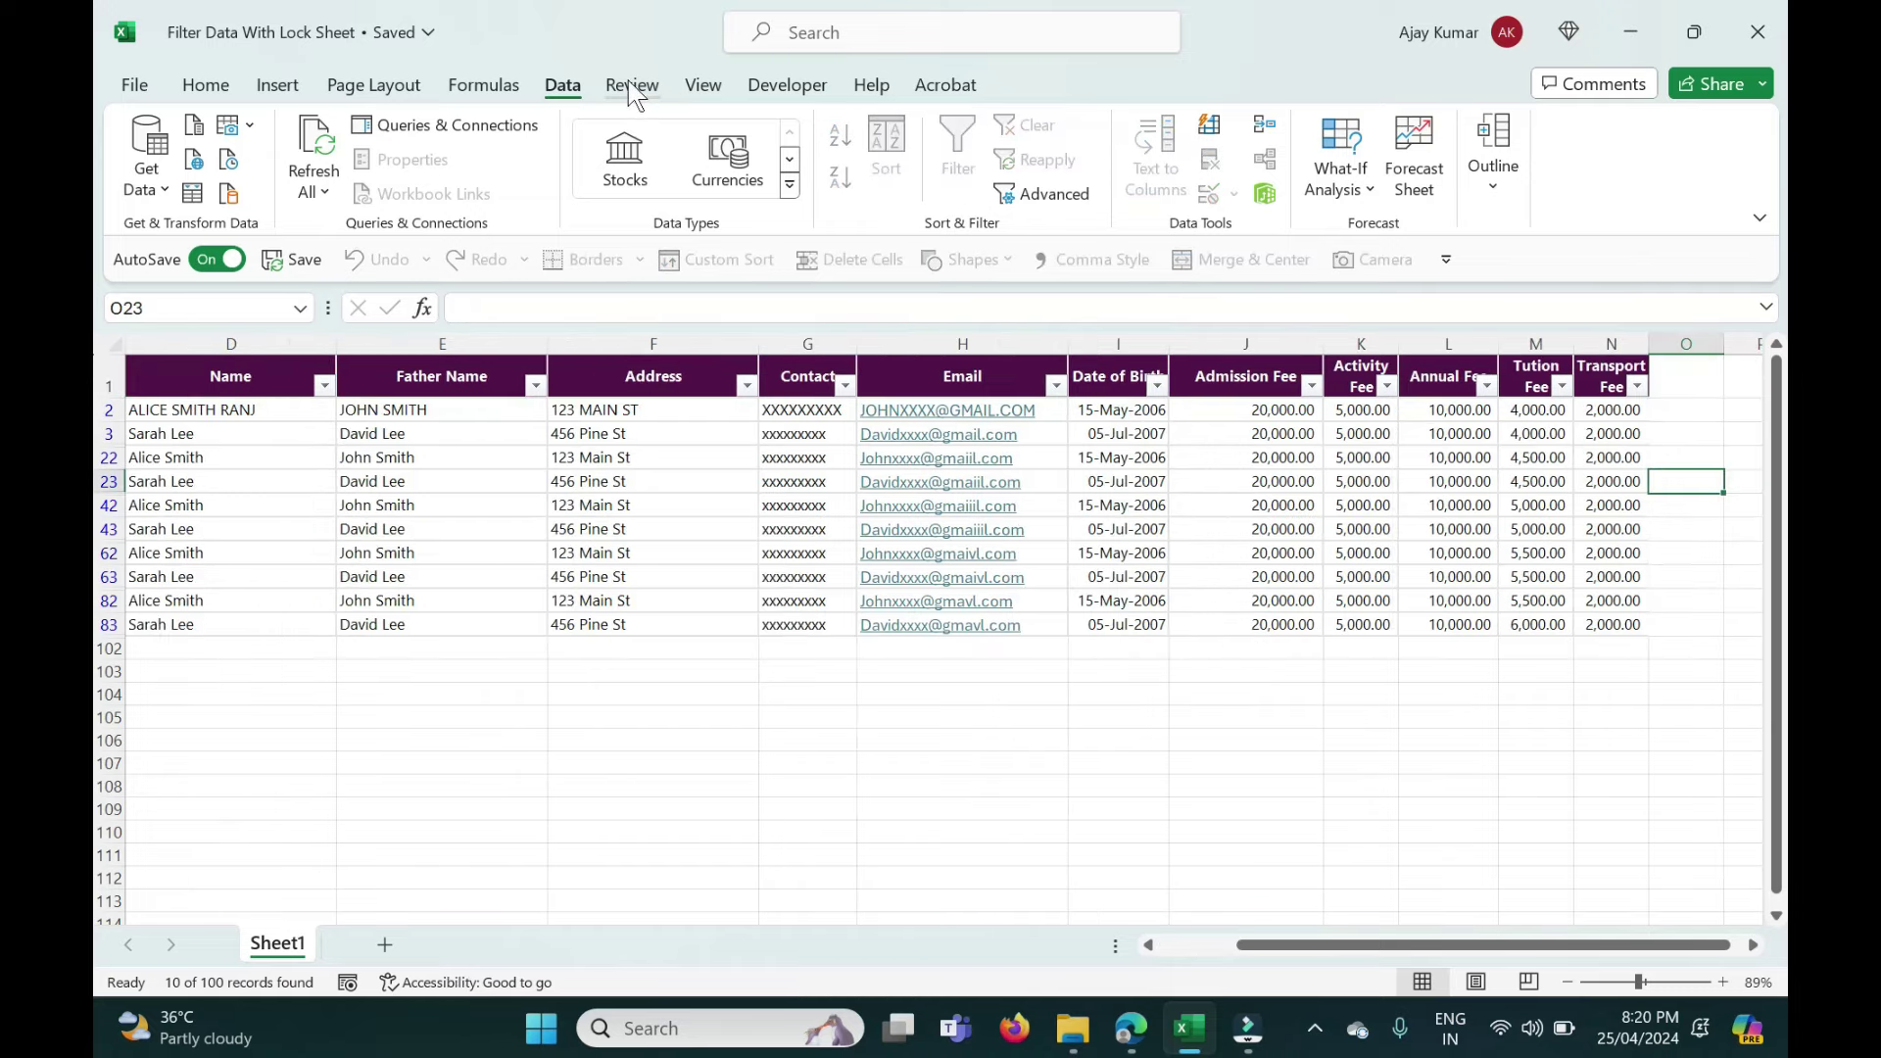
pyautogui.click(630, 89)
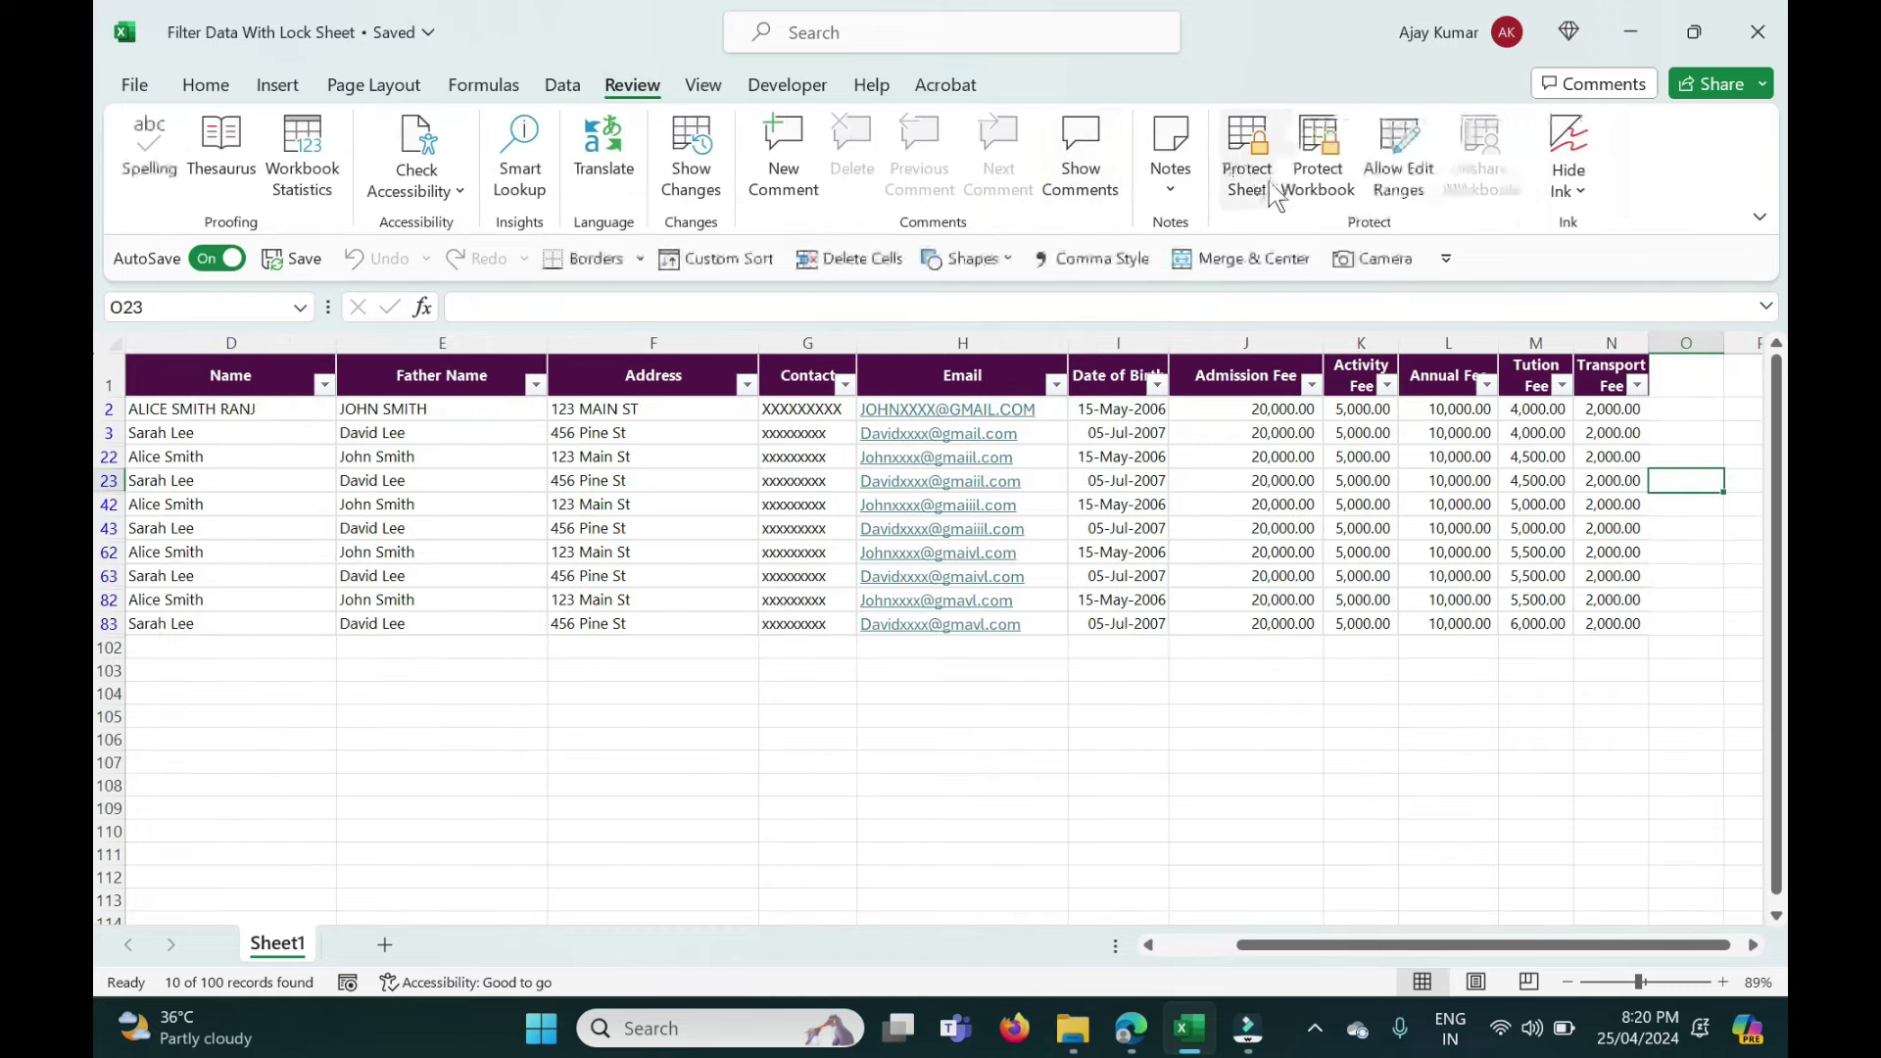
pyautogui.moveTo(619, 408); pyautogui.dragTo(636, 608)
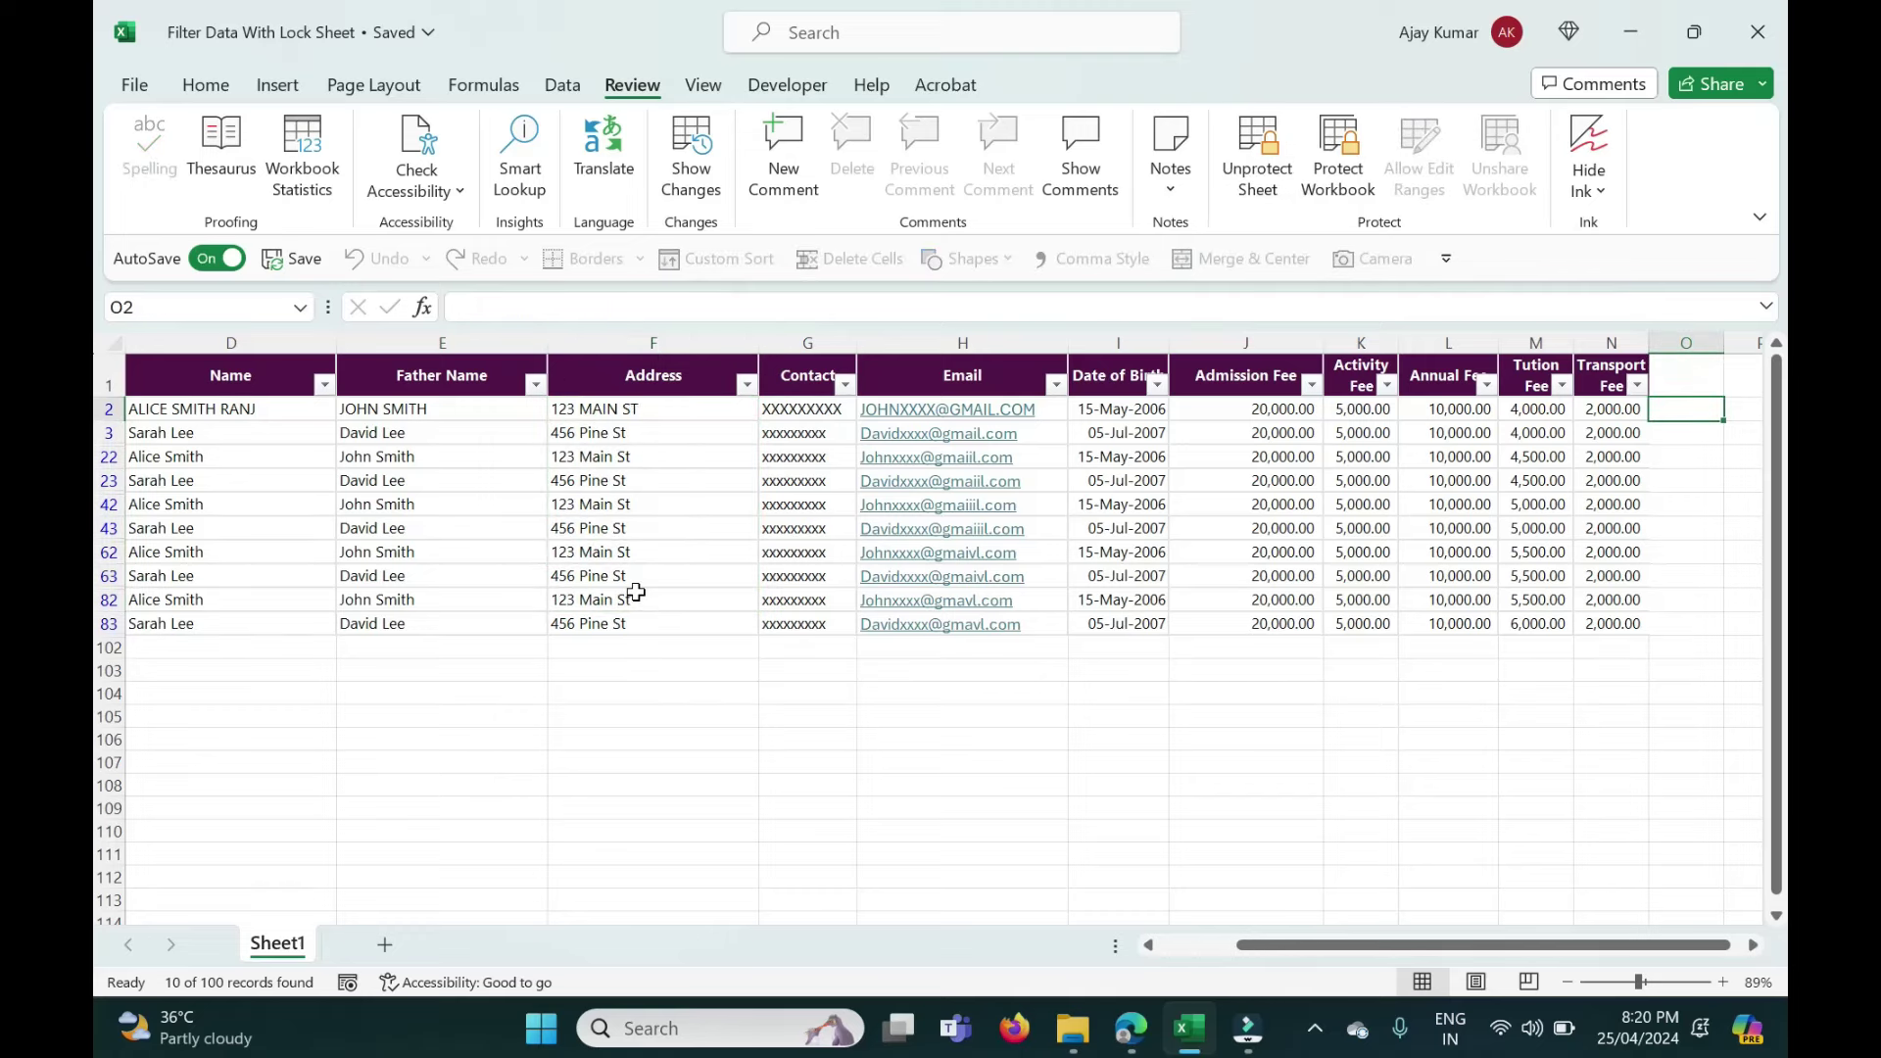
pyautogui.hotkey('alt', 'F11')
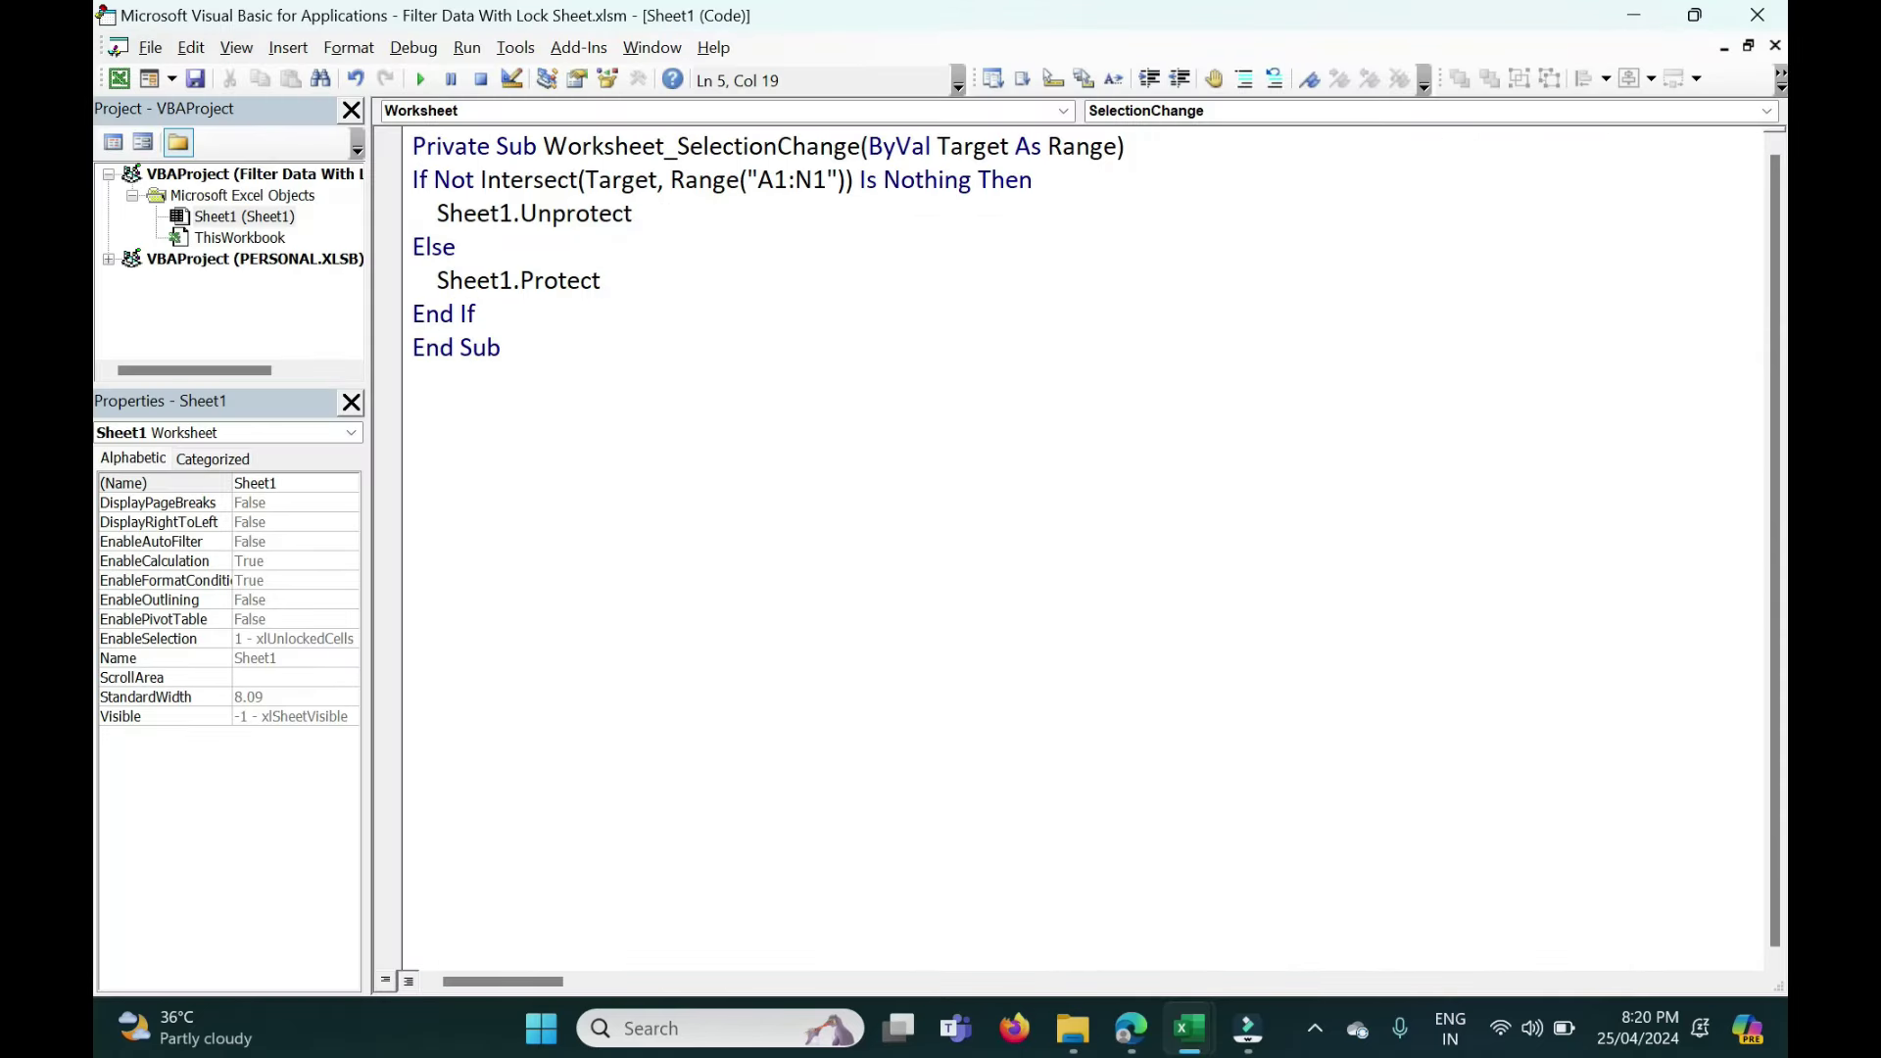
# Add the sheet password to the Sheet1.Unprotect and Sheet1.Protect calls, then close the editor
pyautogui.click(659, 213)
pyautogui.write('"')
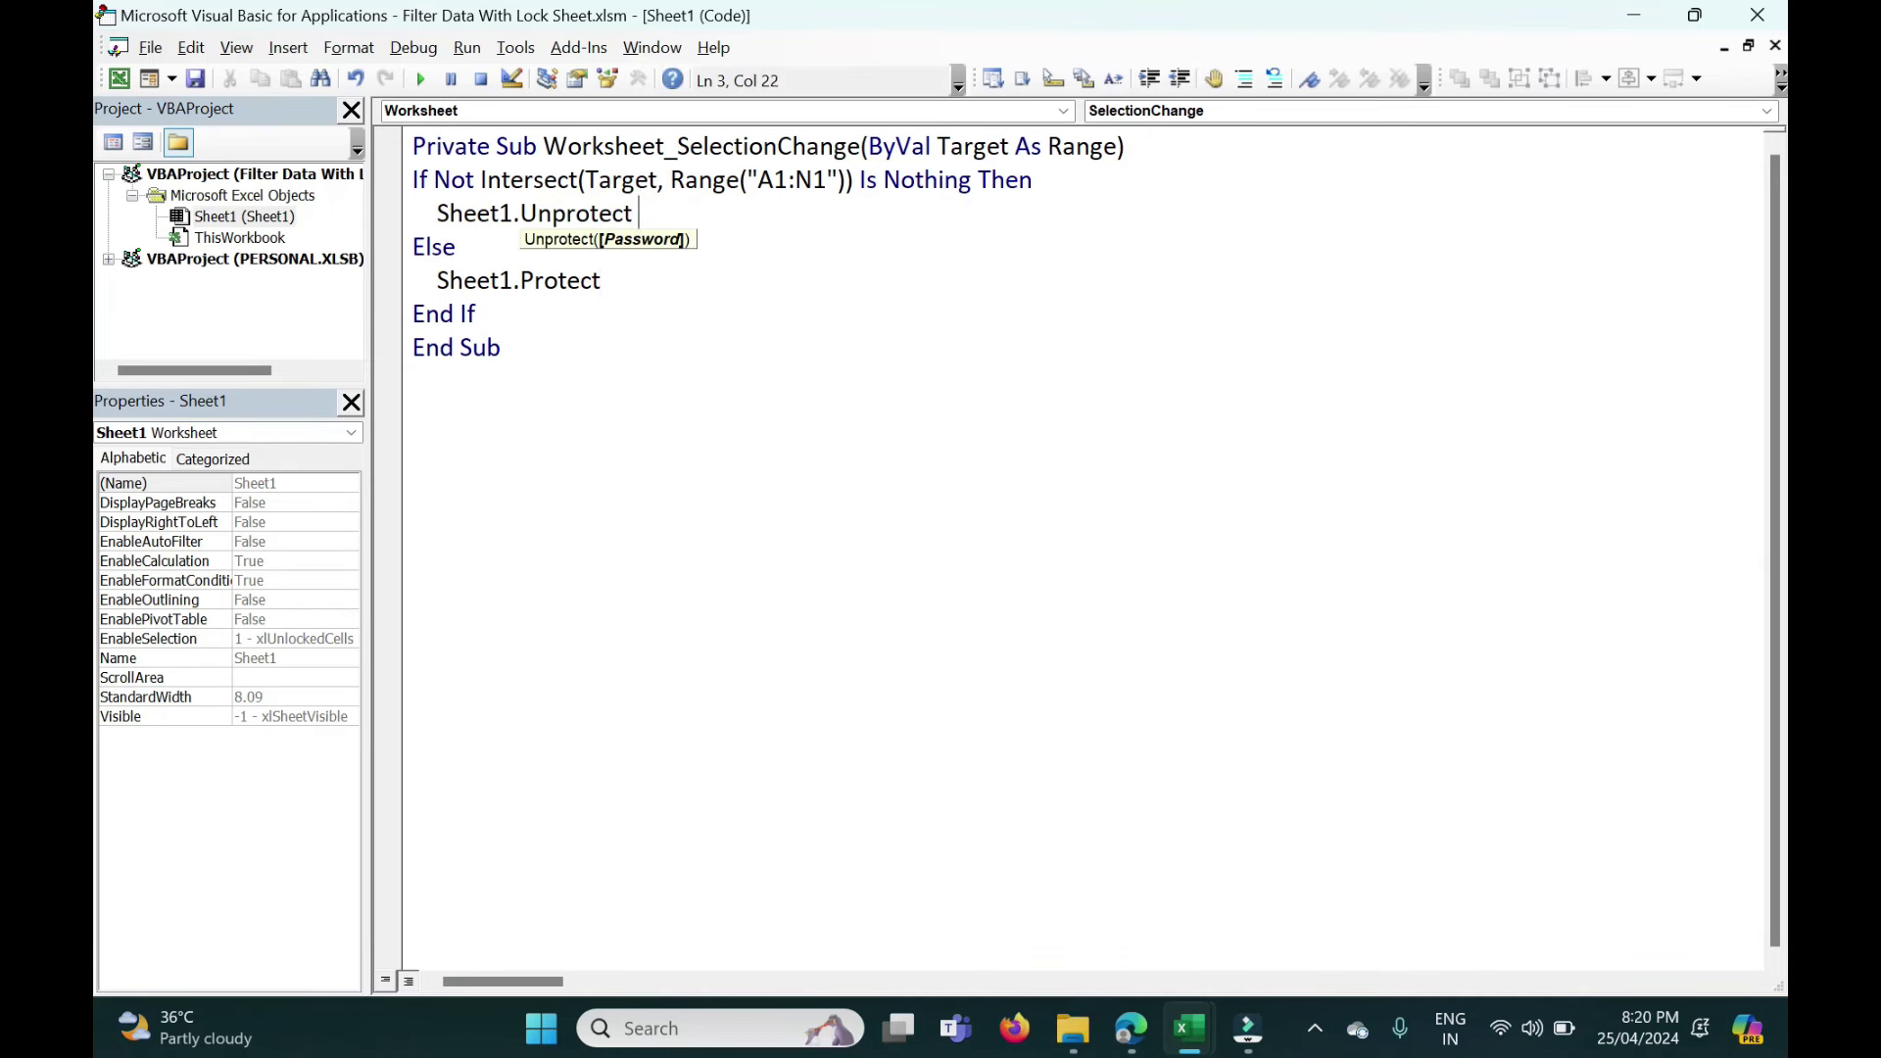
pyautogui.click(655, 278)
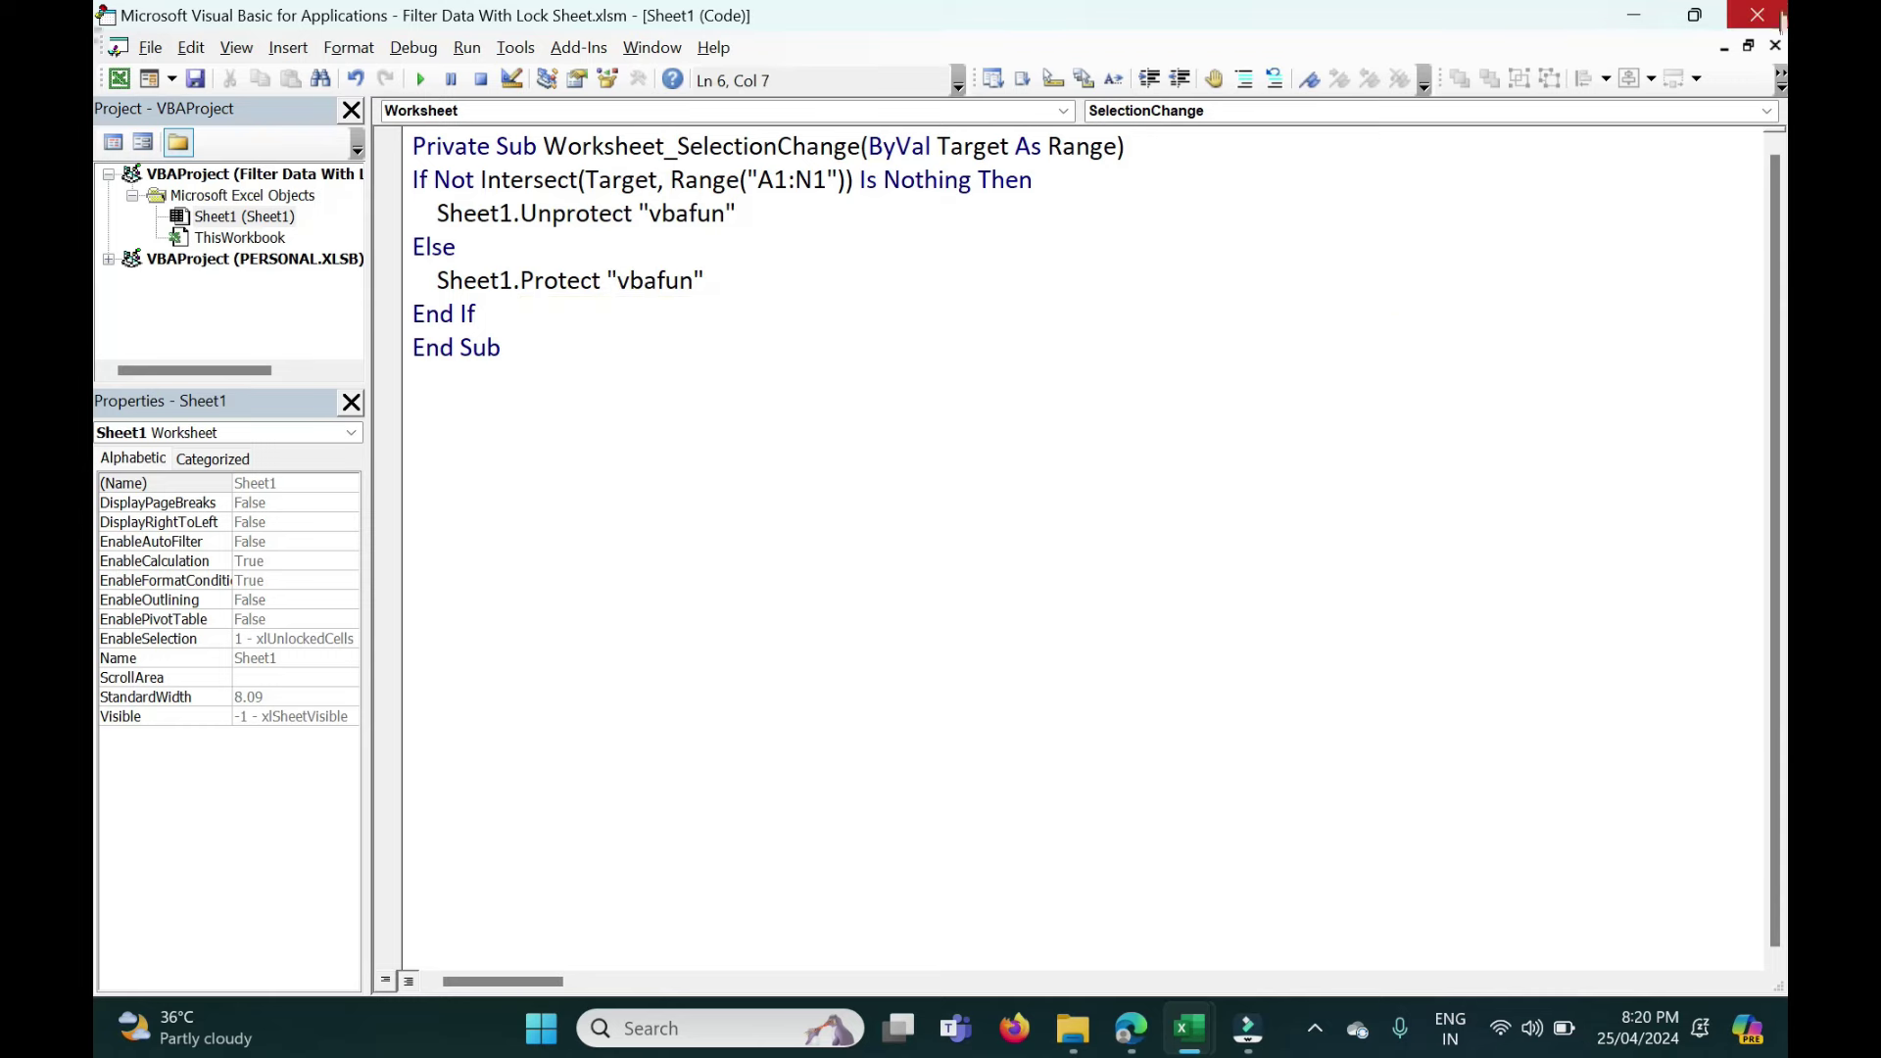
pyautogui.click(1758, 15)
pyautogui.click(605, 492)
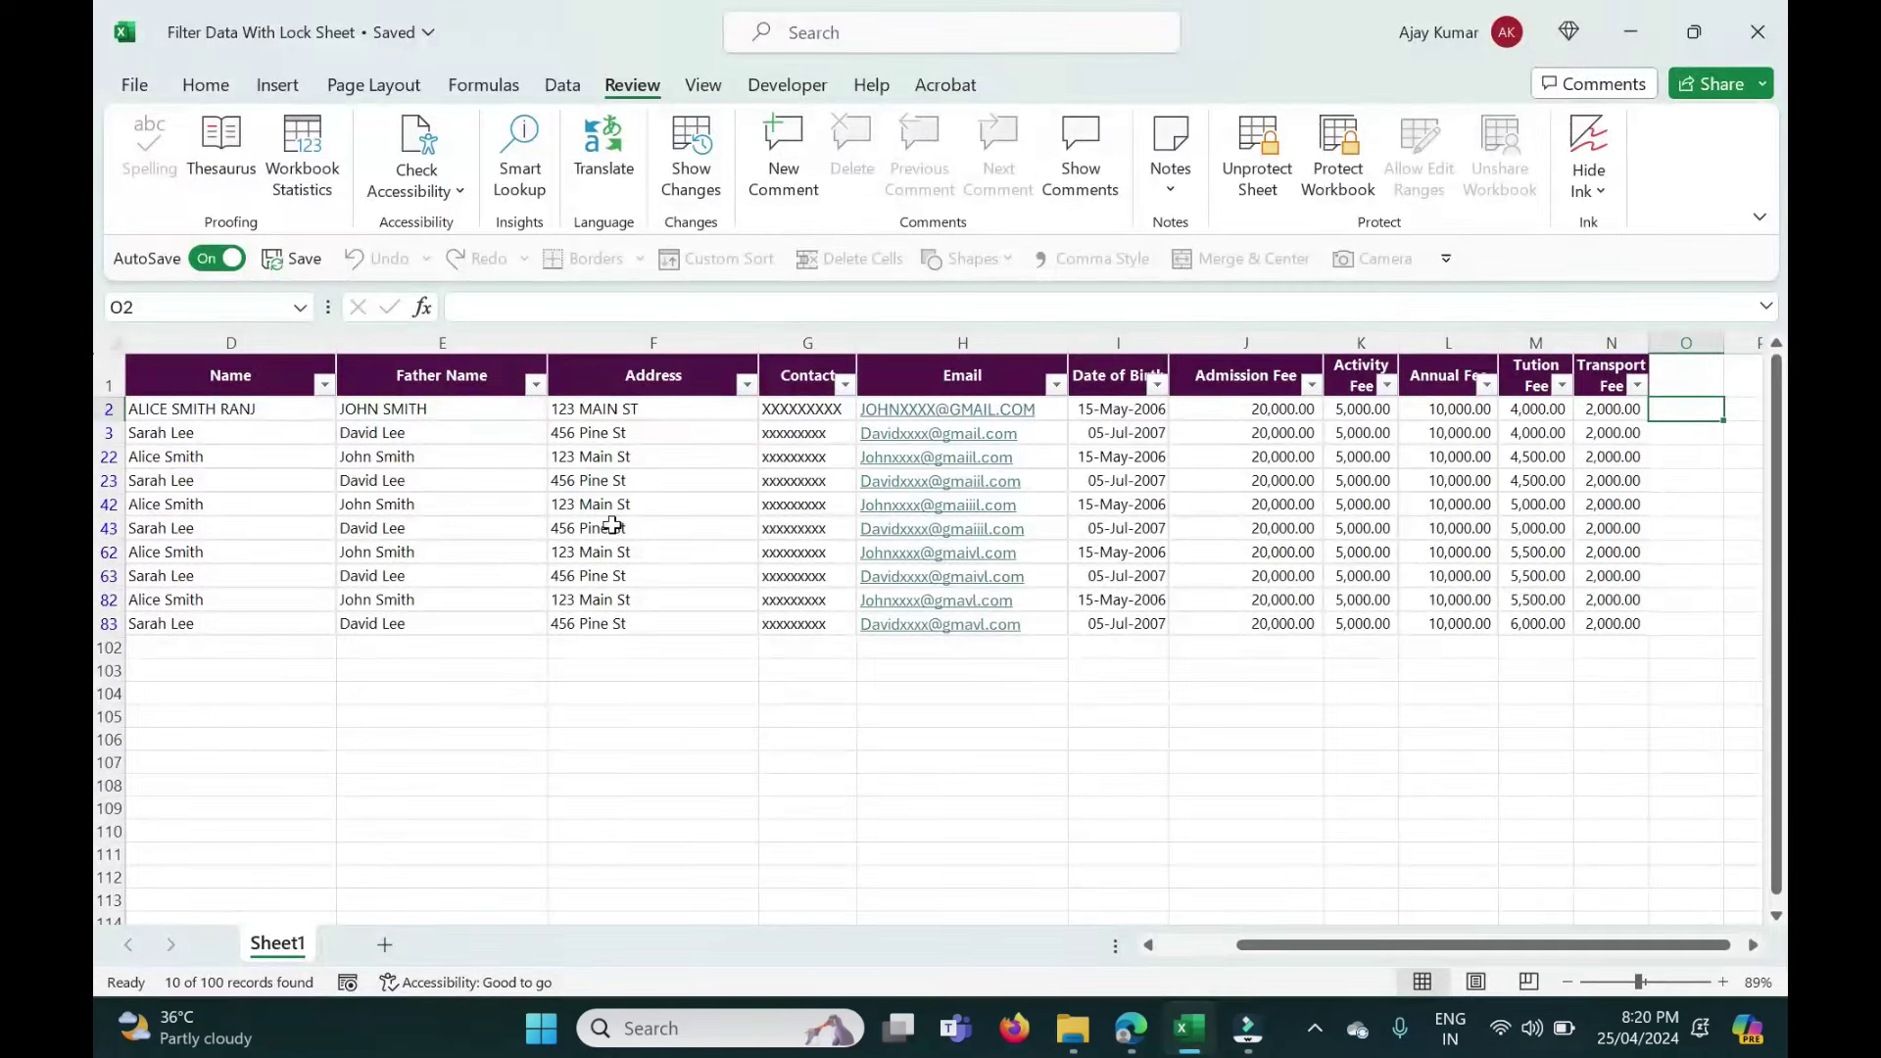
# Test that header selection unlocks the sheet and data cells relock it behind the password
pyautogui.click(449, 376)
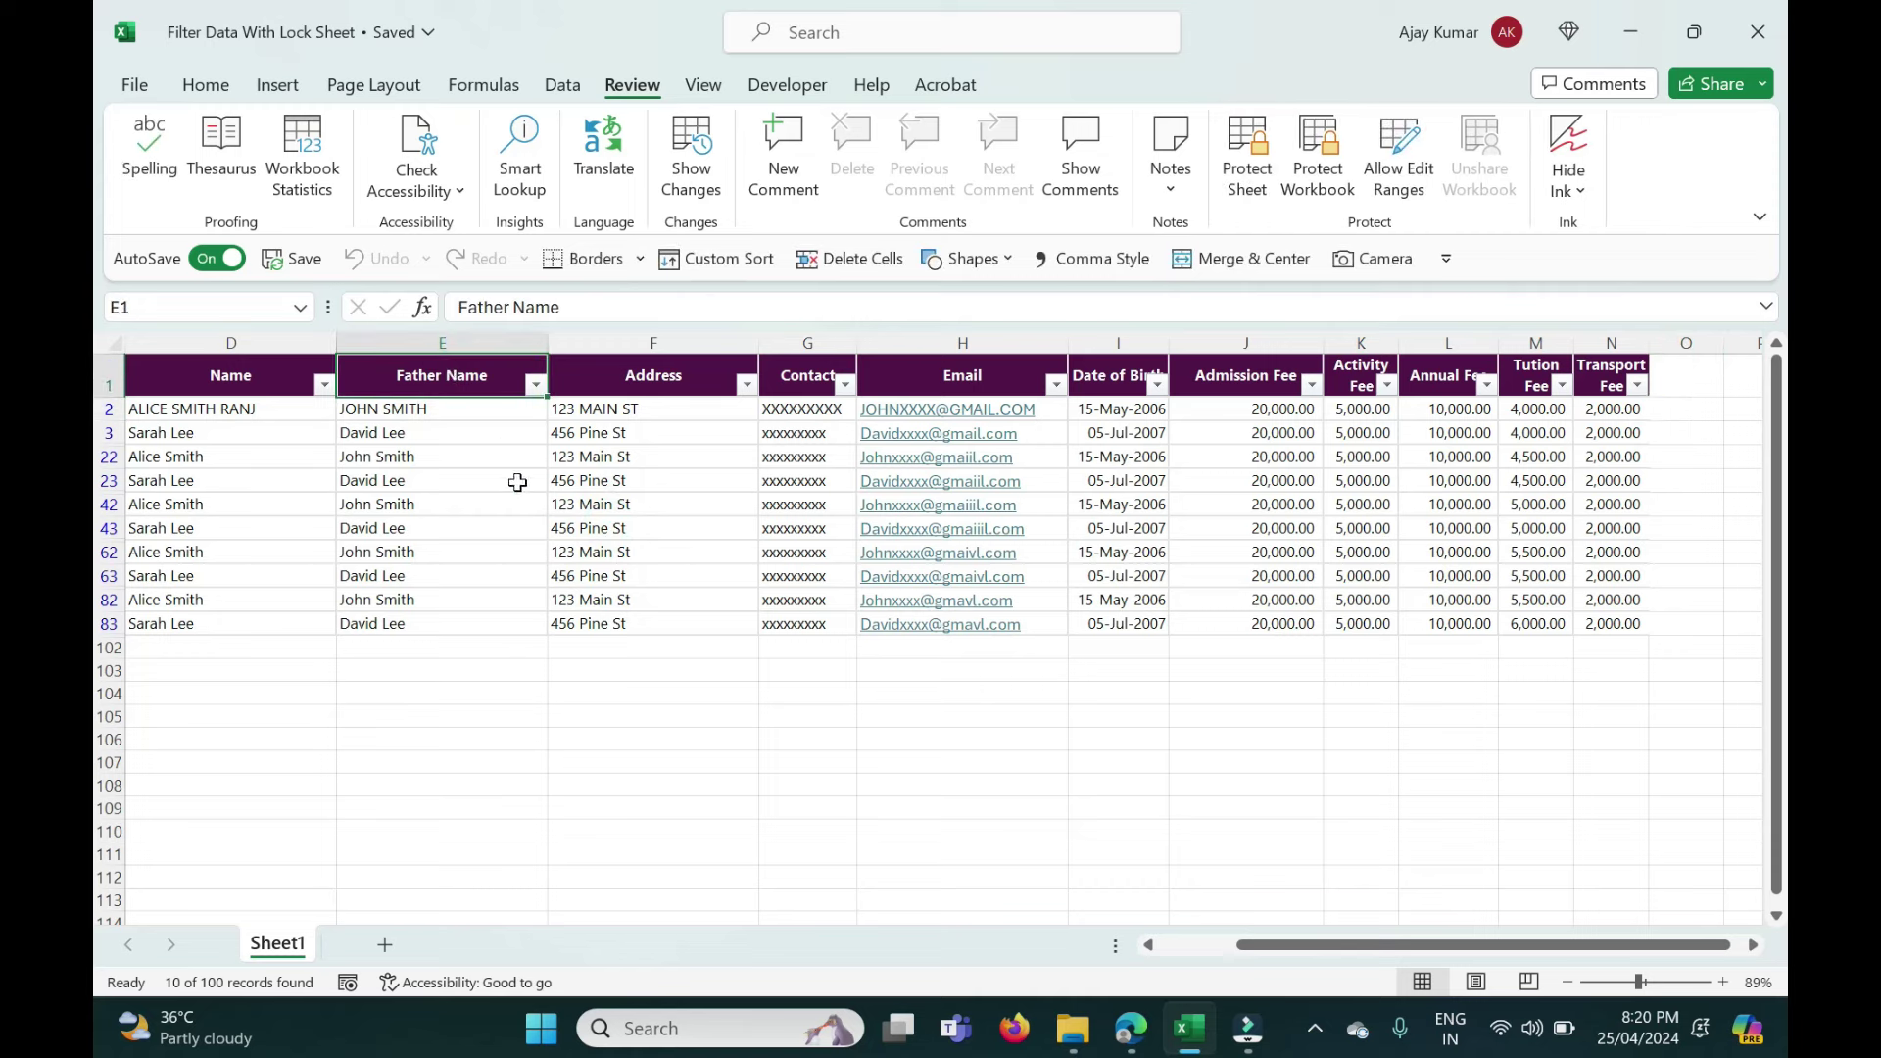
pyautogui.click(611, 529)
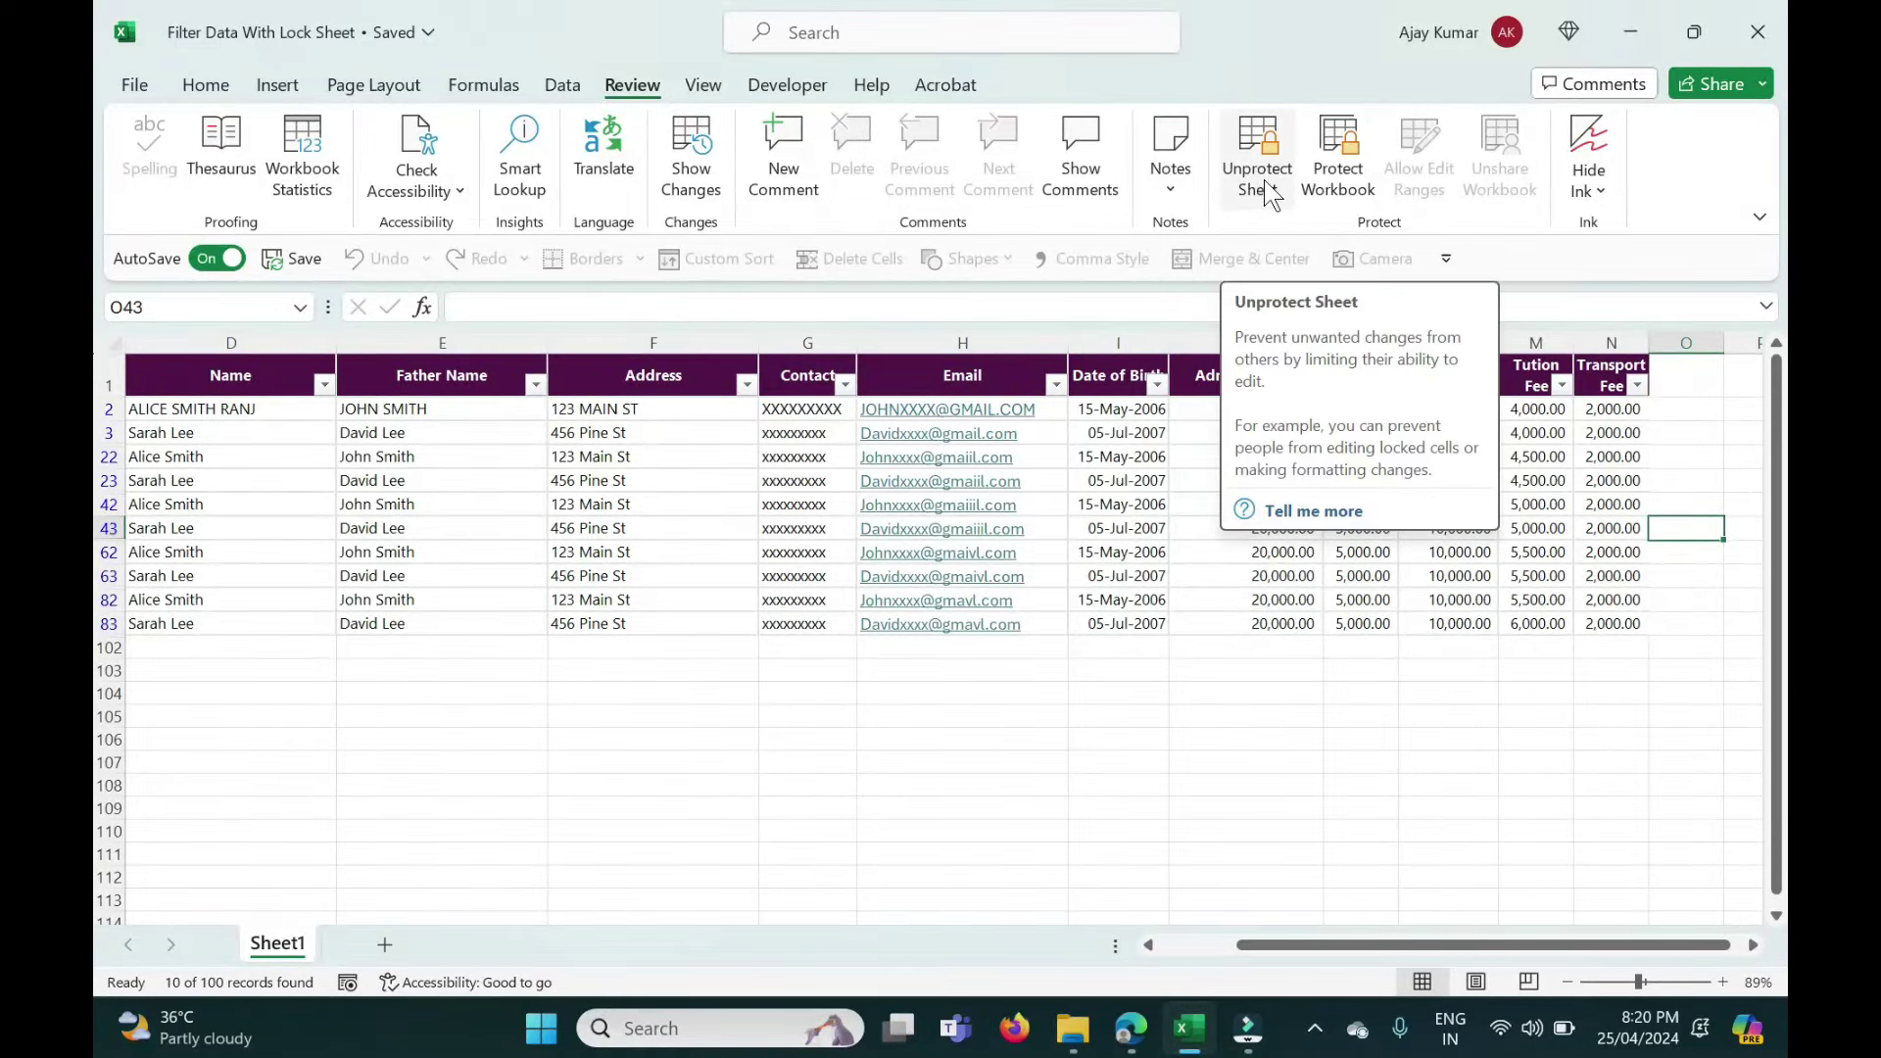
pyautogui.click(1264, 179)
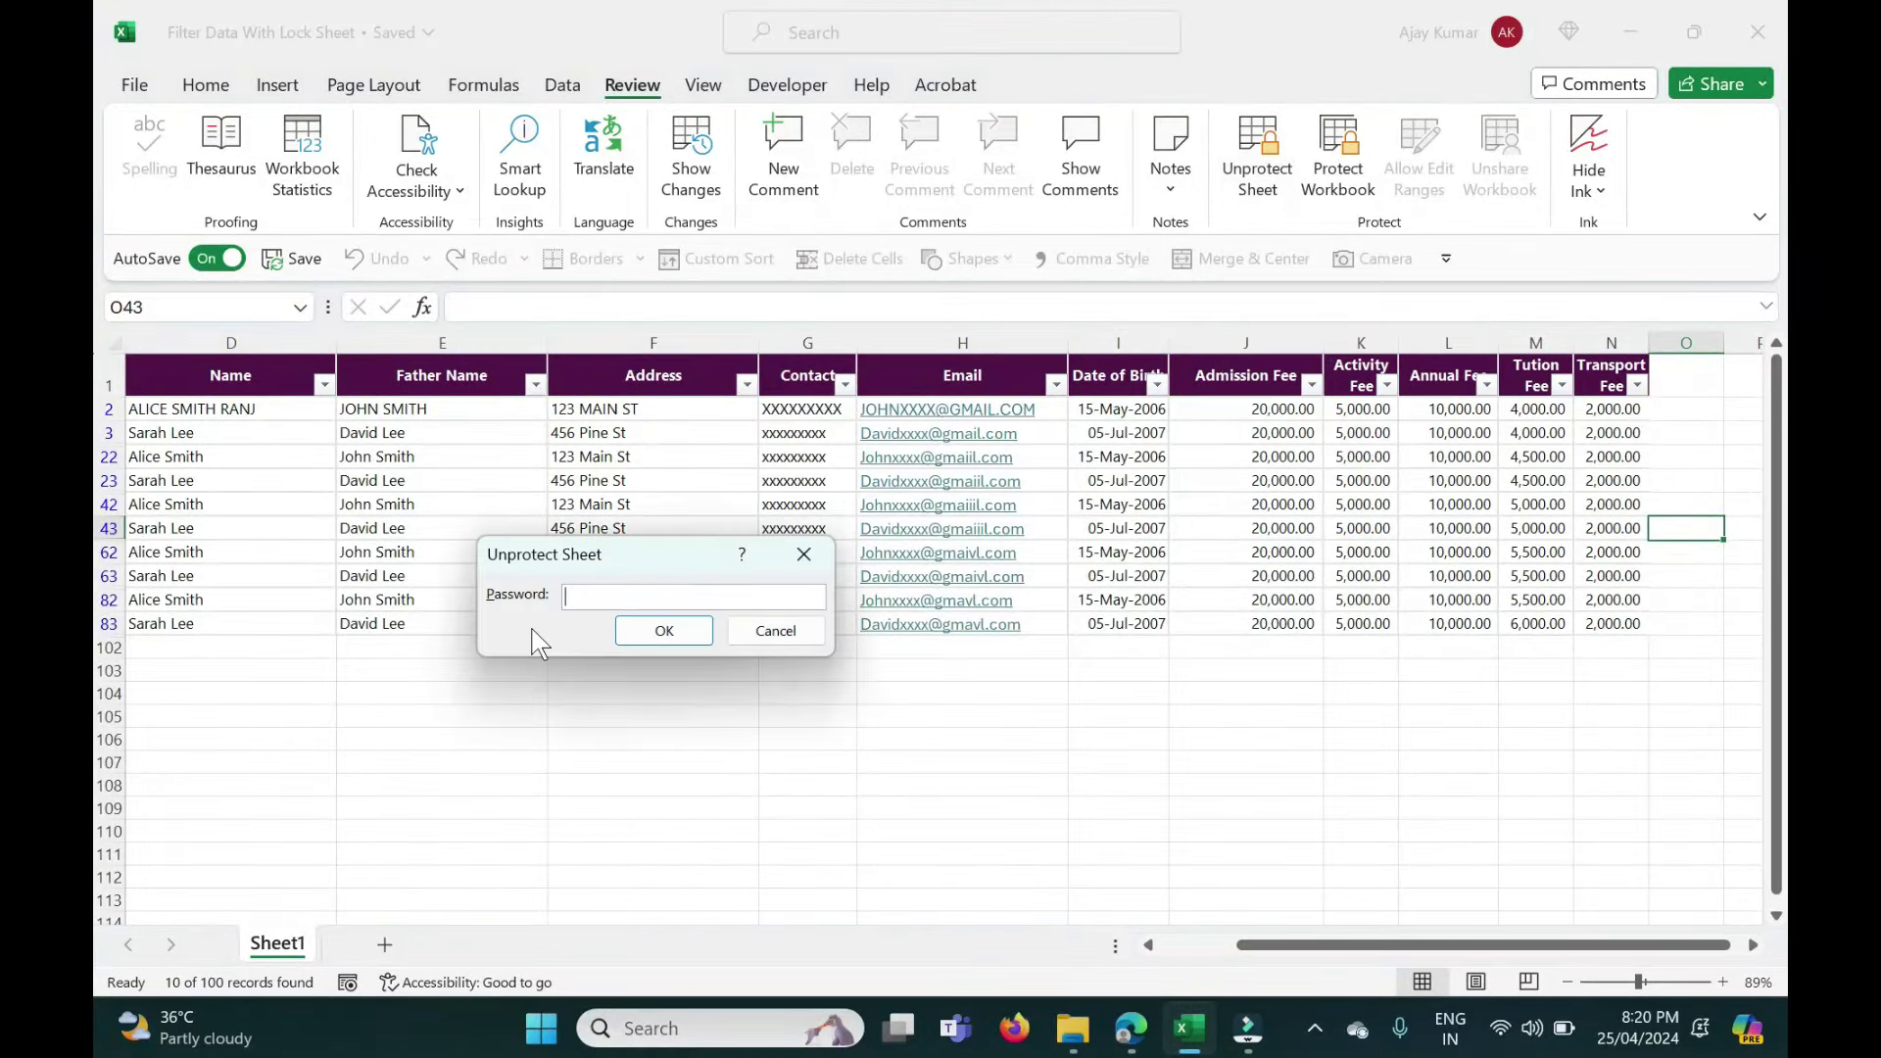
pyautogui.click(635, 632)
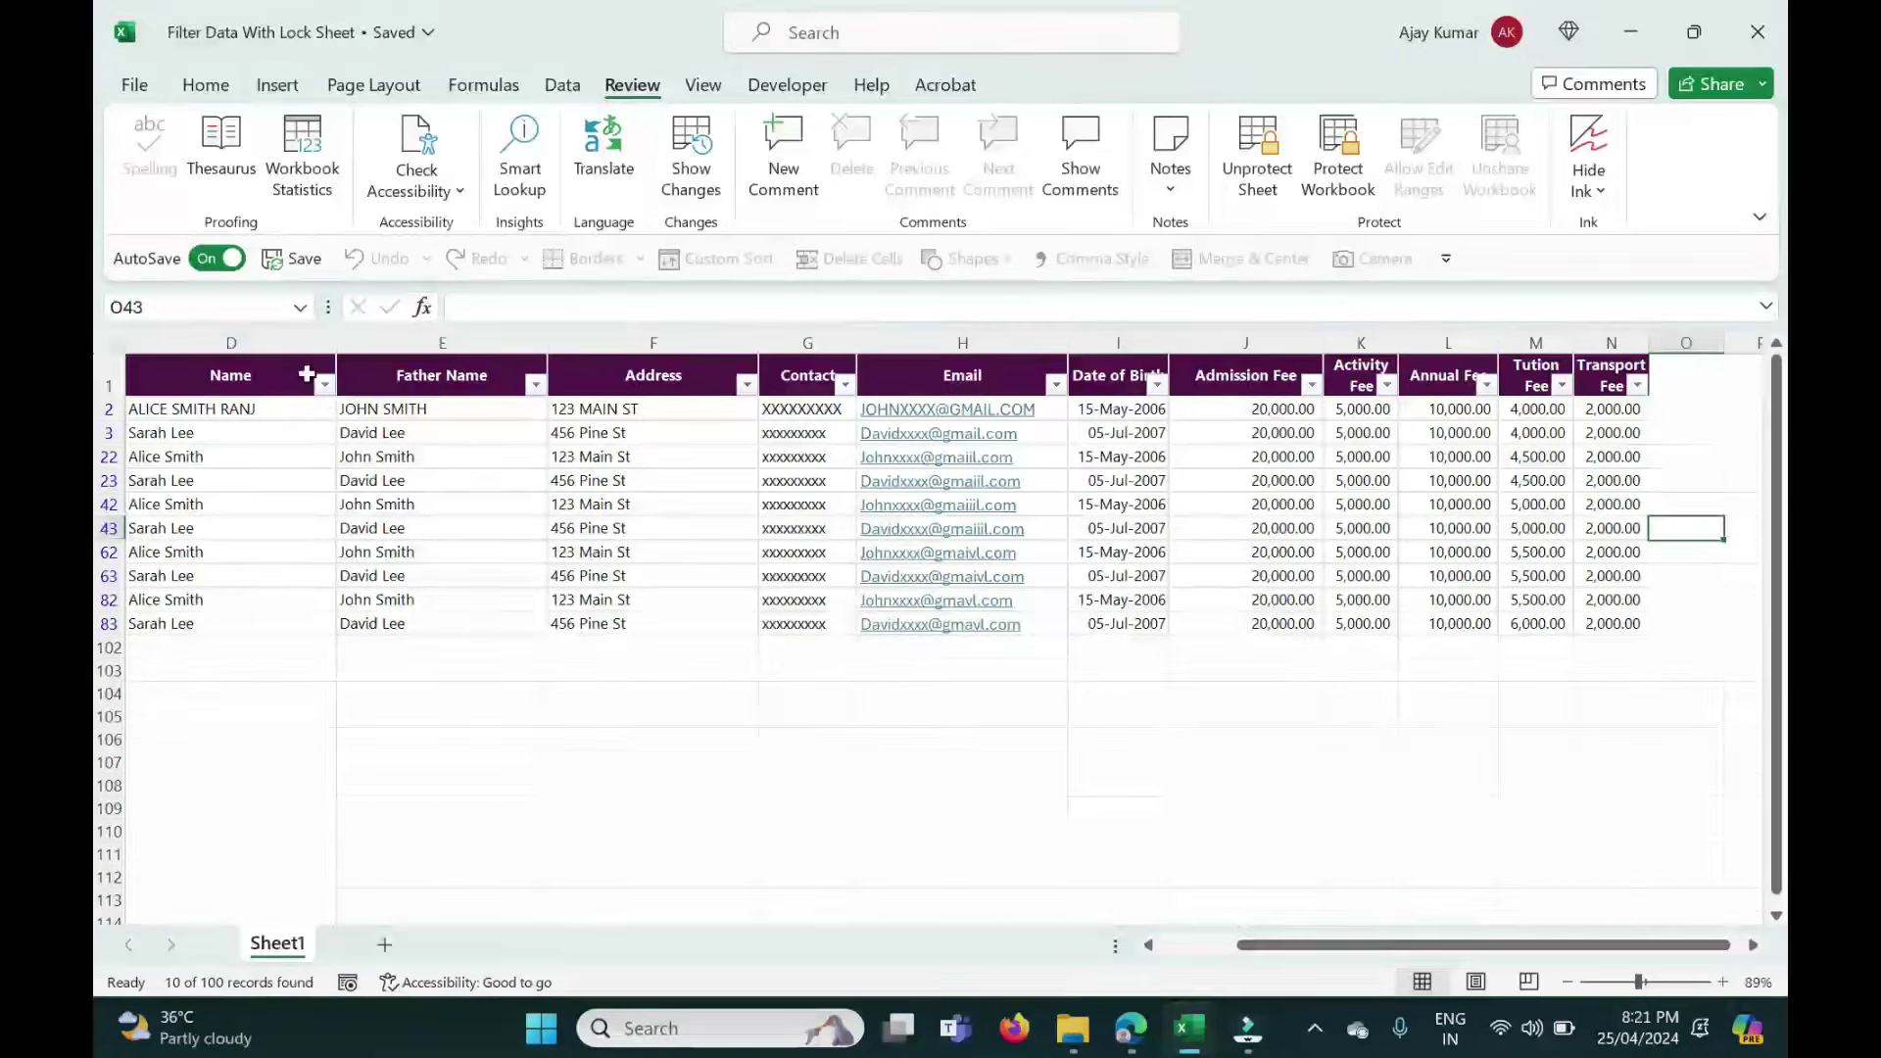
pyautogui.click(280, 384)
pyautogui.hscroll(-3, 279, 396)
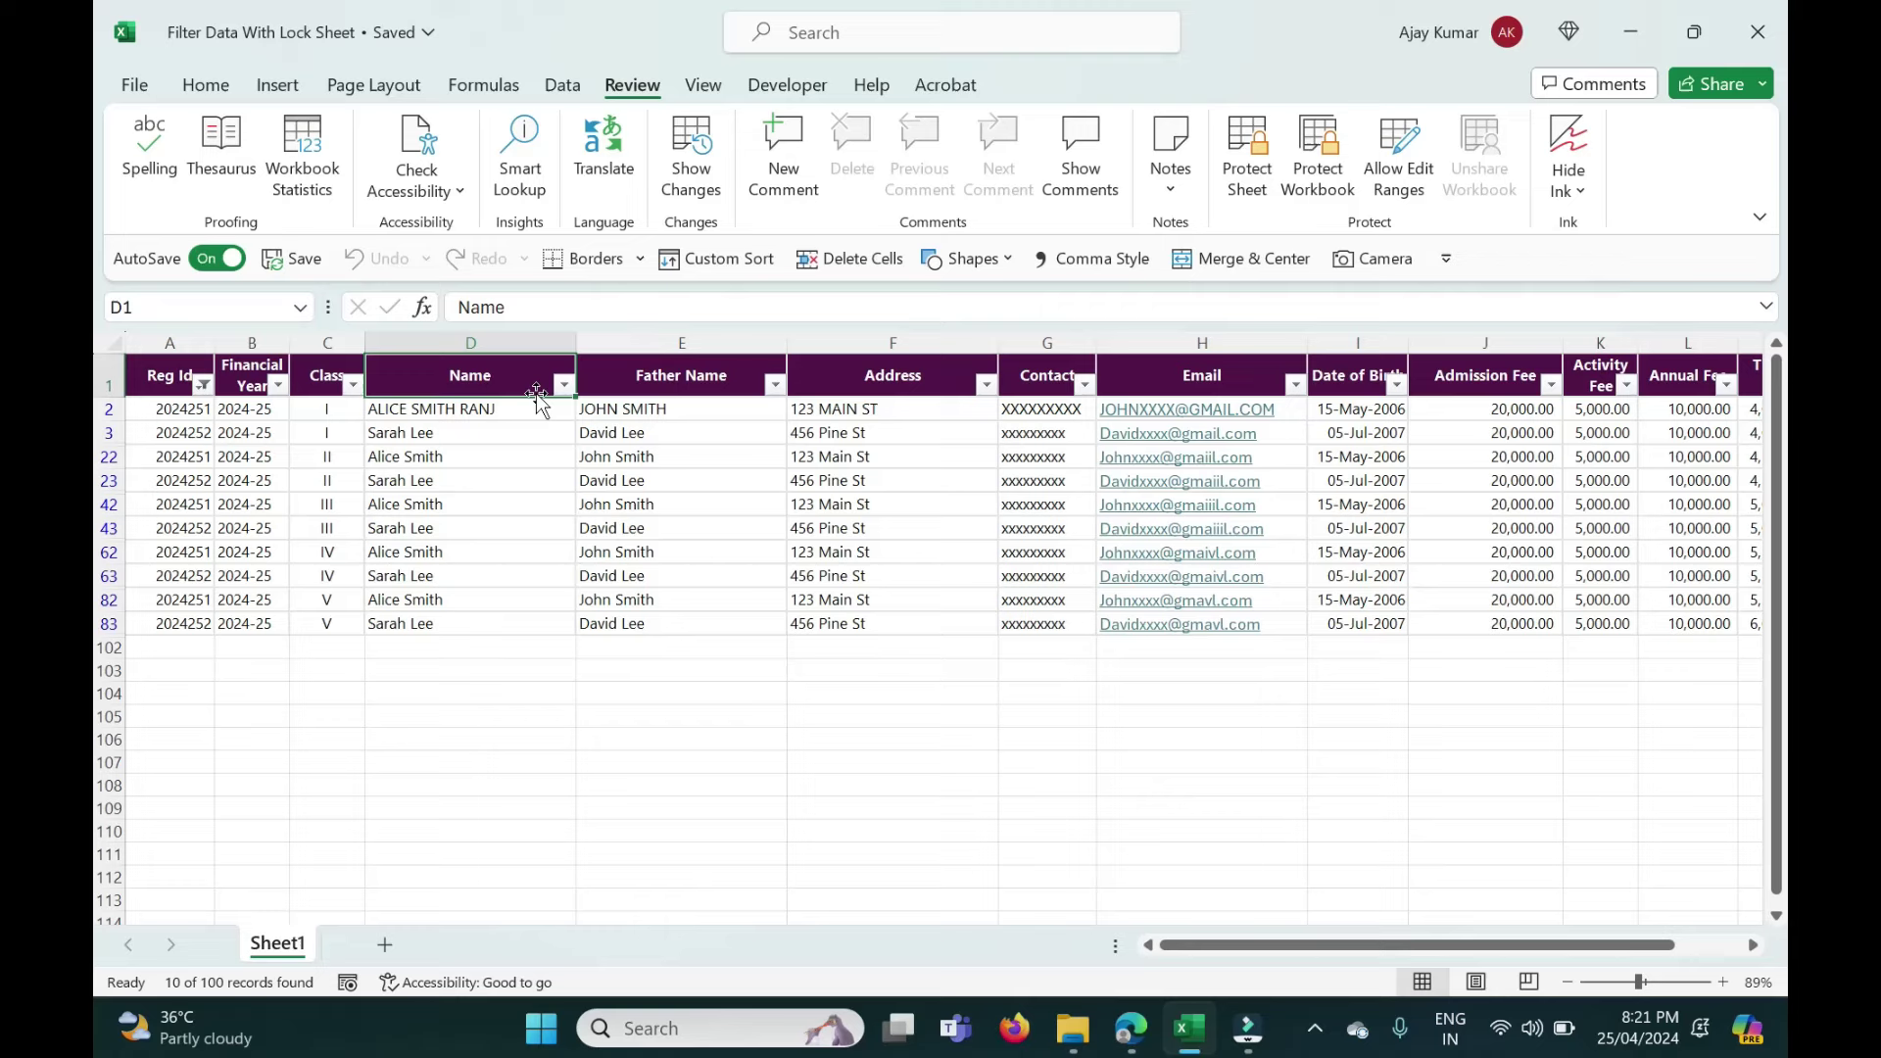
pyautogui.hotkey('alt', 'F11')
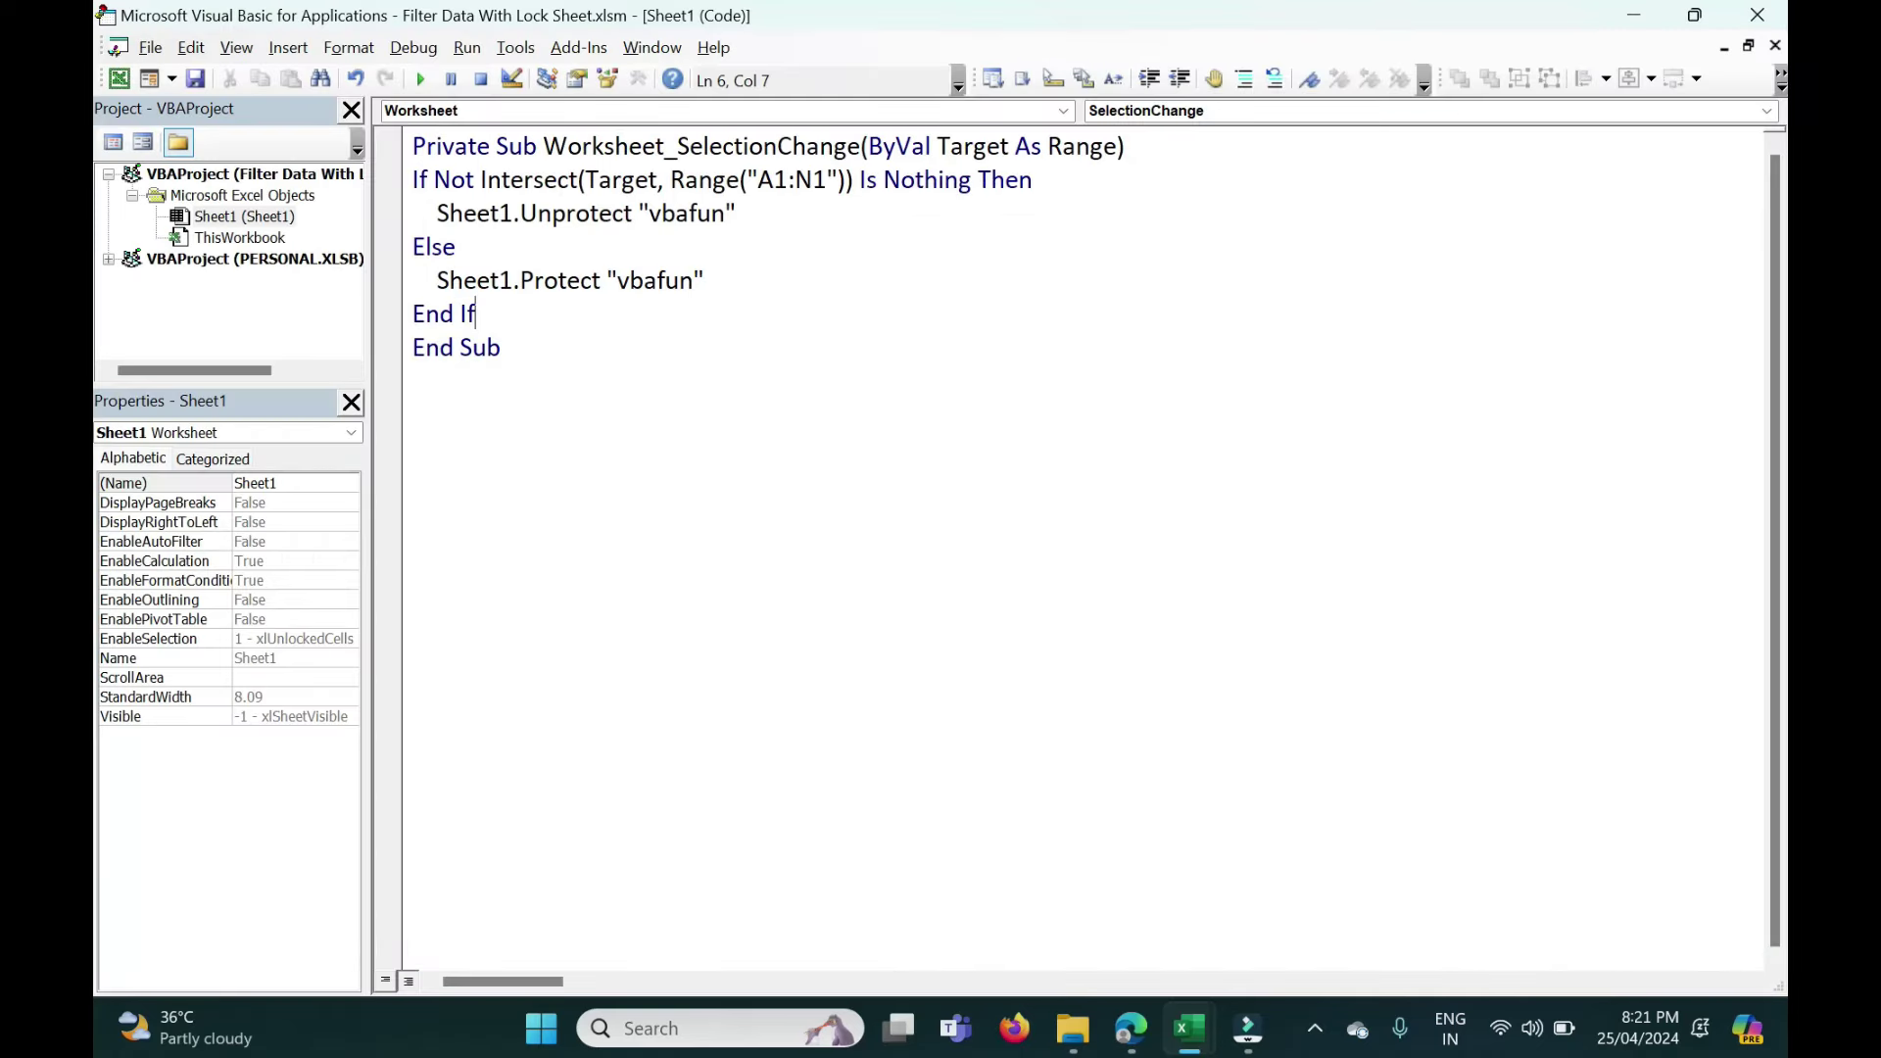
# Select the full SelectionChange macro to review it, then close the VBA editor
pyautogui.moveTo(523, 146); pyautogui.dragTo(460, 381)
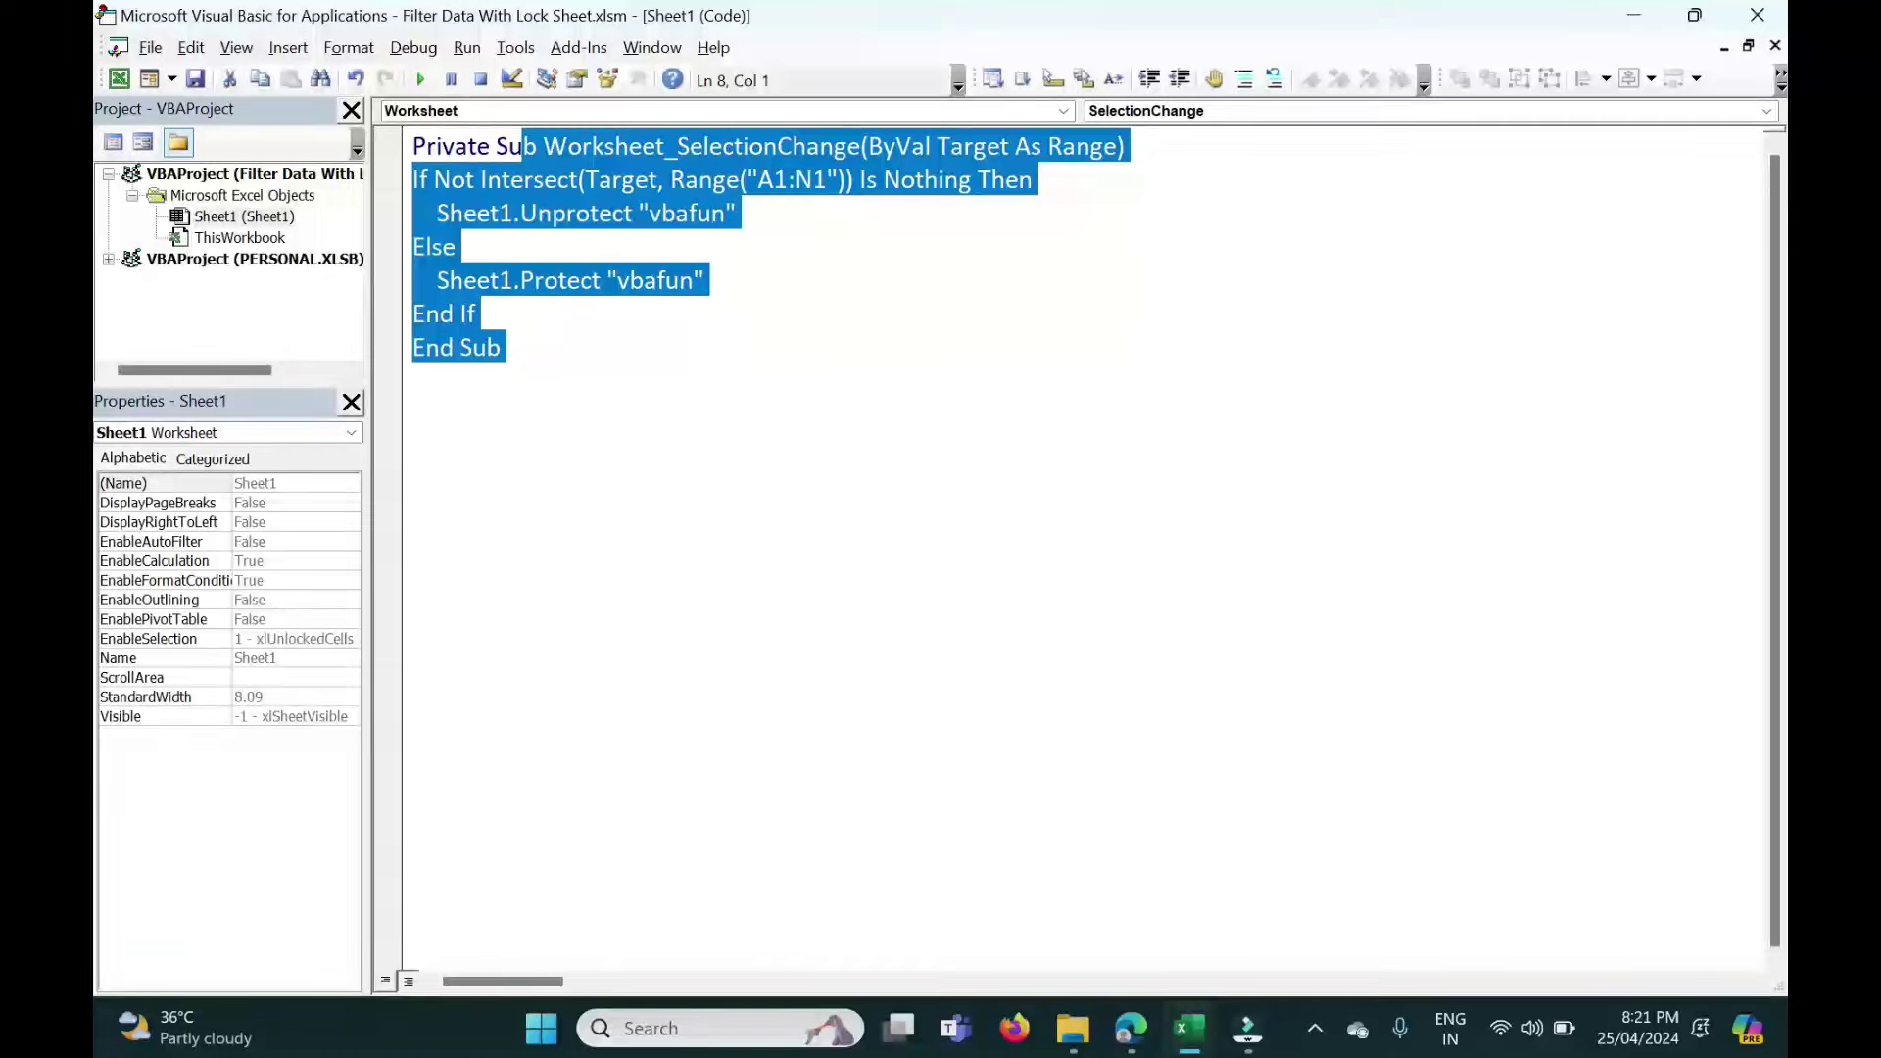
pyautogui.click(1757, 14)
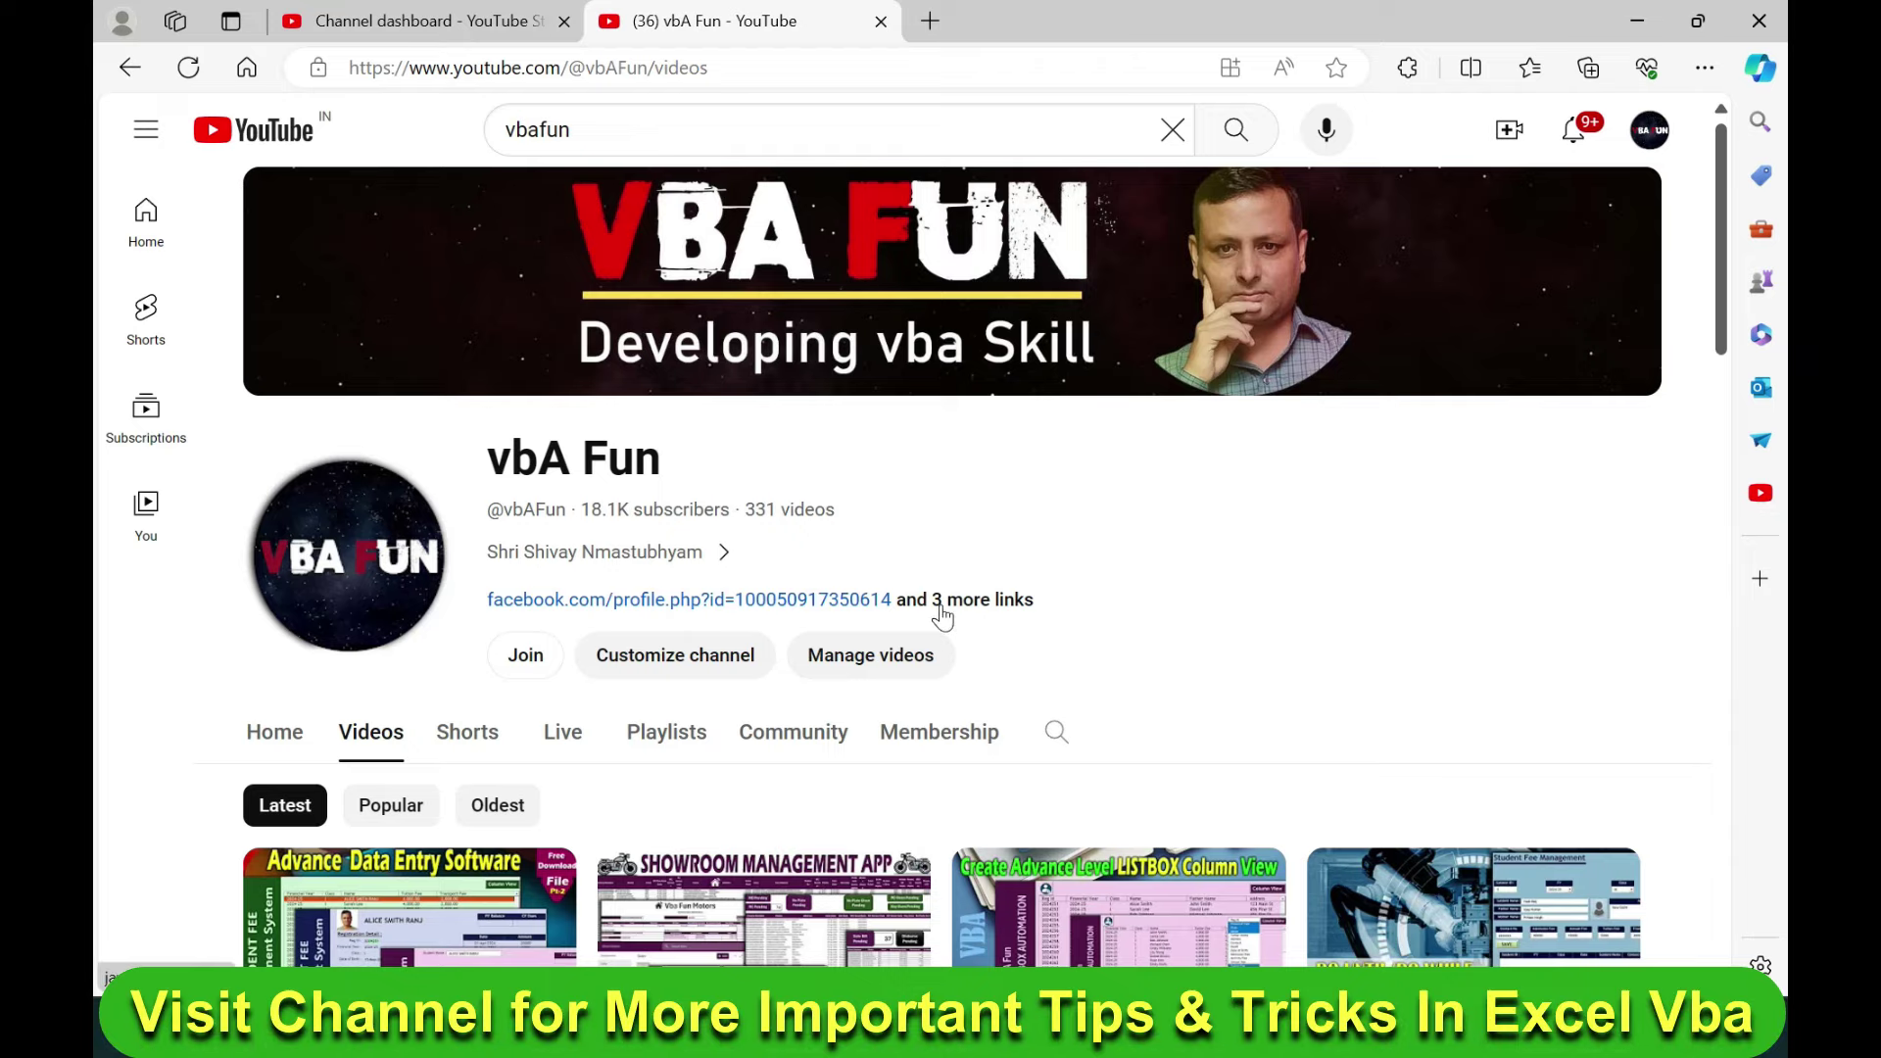
pyautogui.scroll(-4, 942, 617)
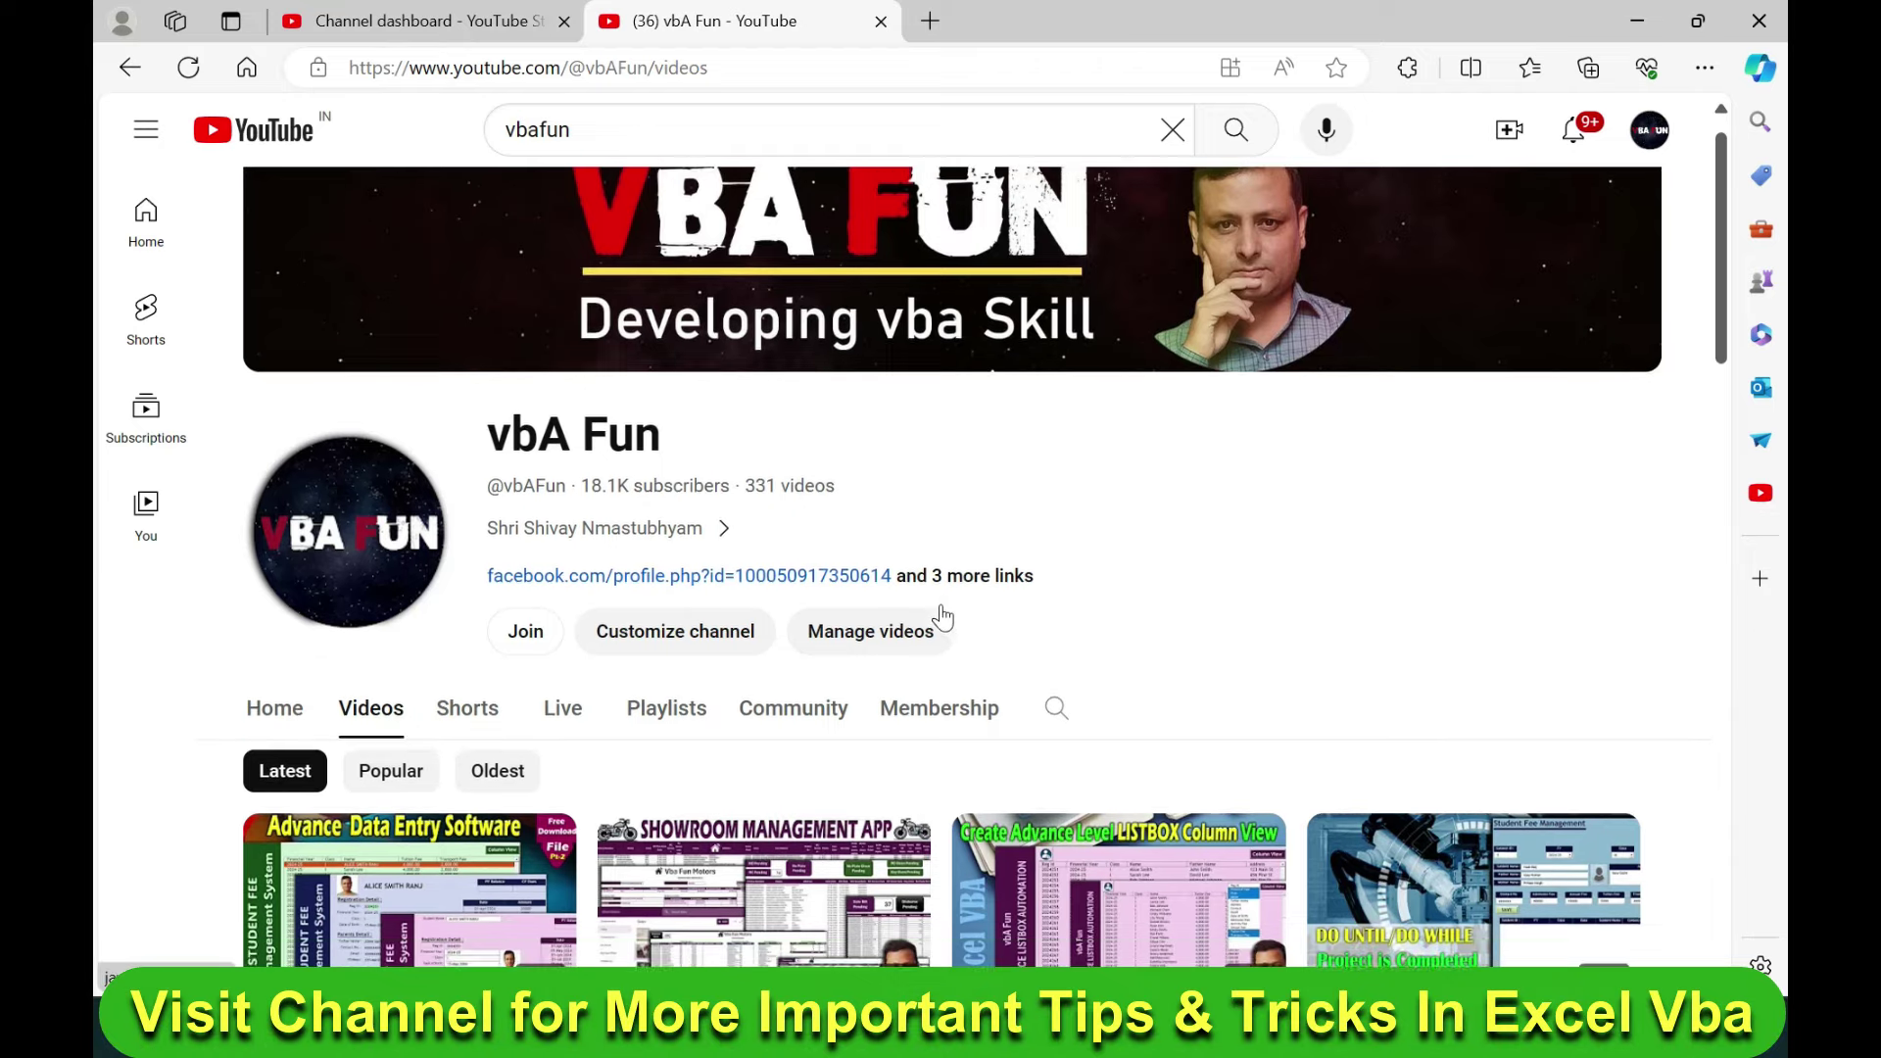
pyautogui.scroll(-4, 942, 616)
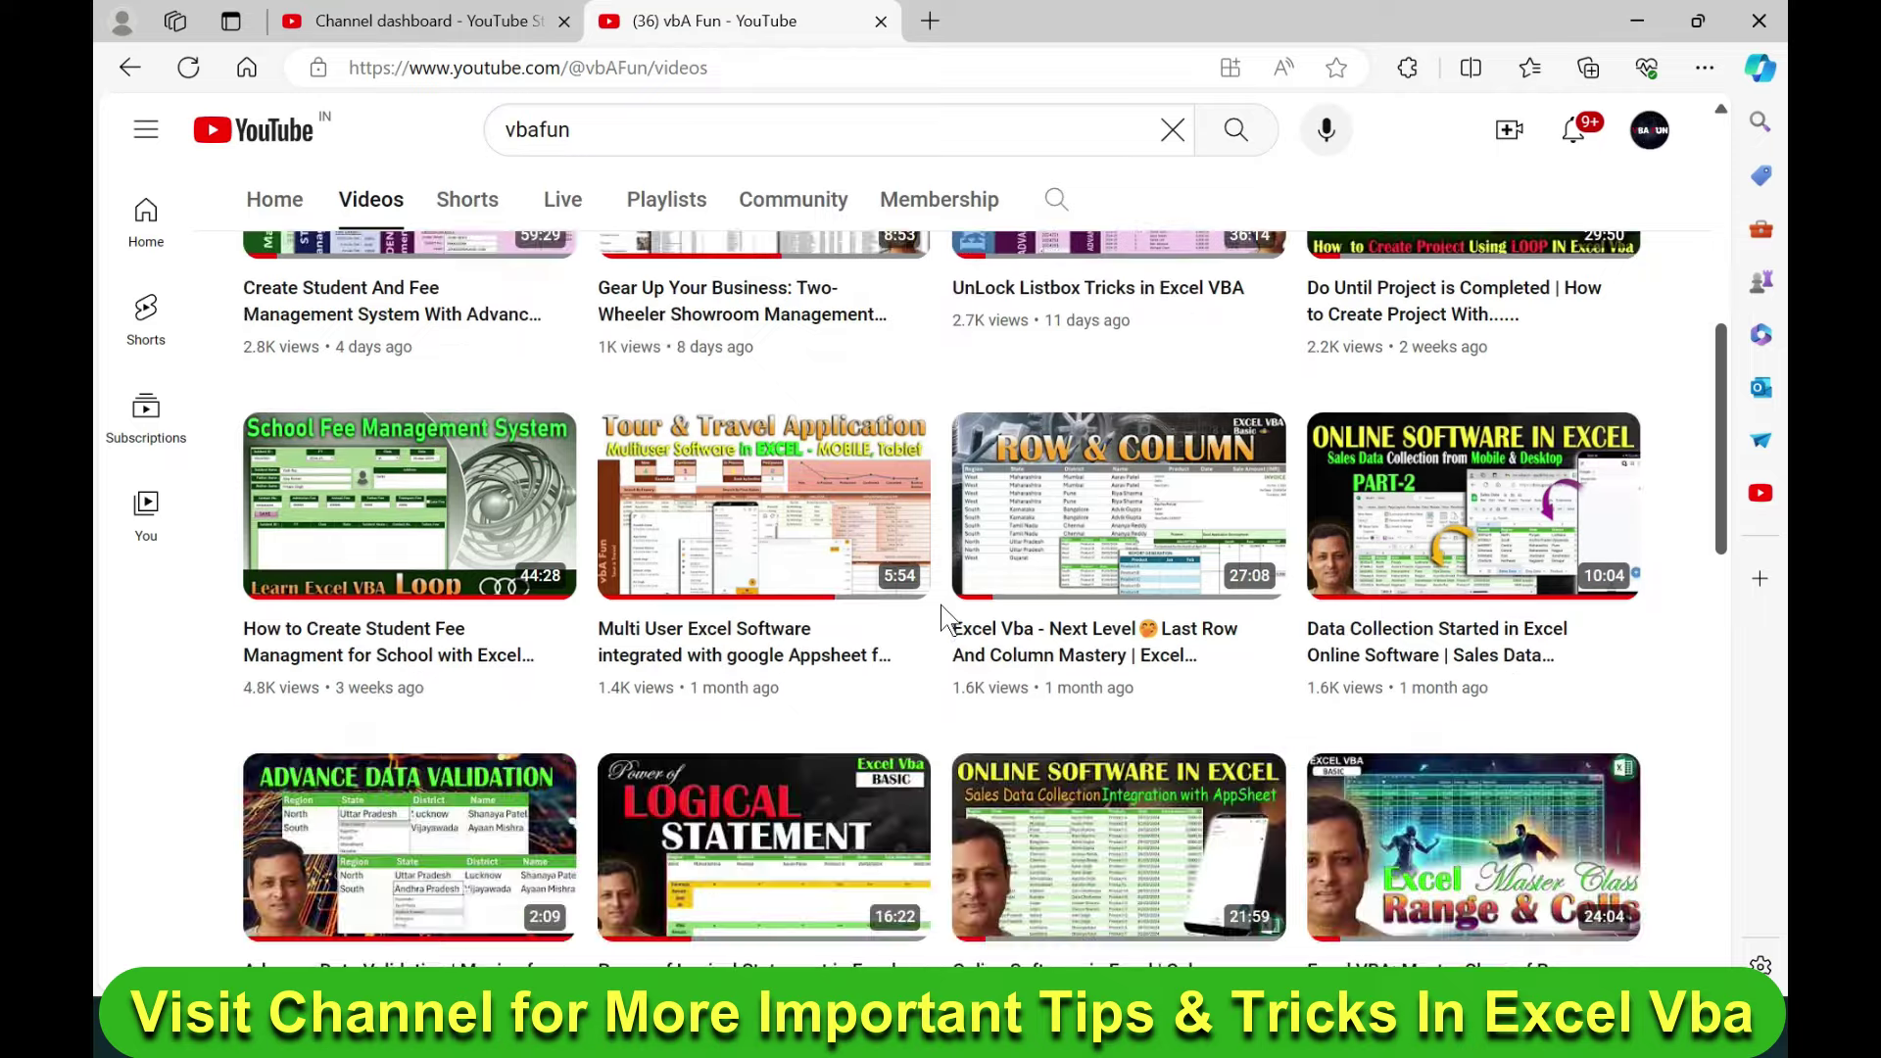
pyautogui.scroll(-2, 942, 618)
pyautogui.scroll(-3, 942, 617)
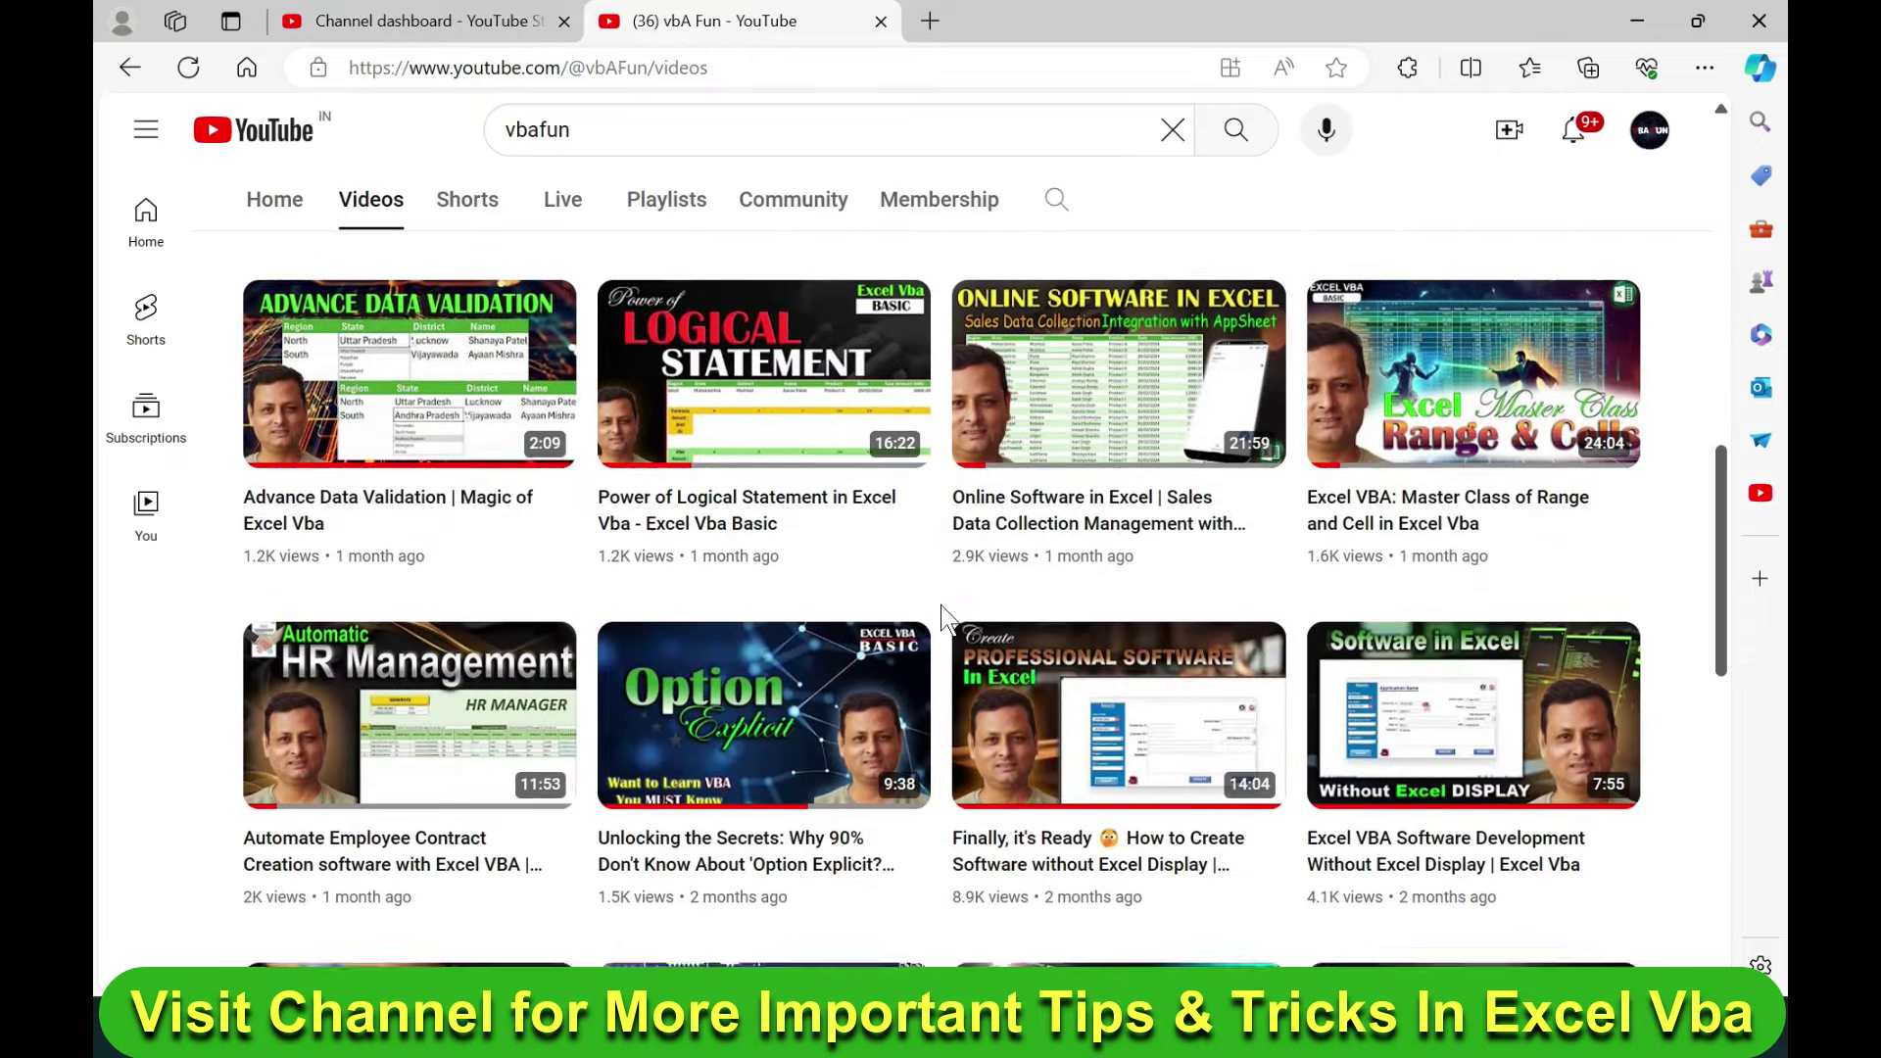
pyautogui.scroll(-3, 943, 617)
pyautogui.scroll(-6, 942, 617)
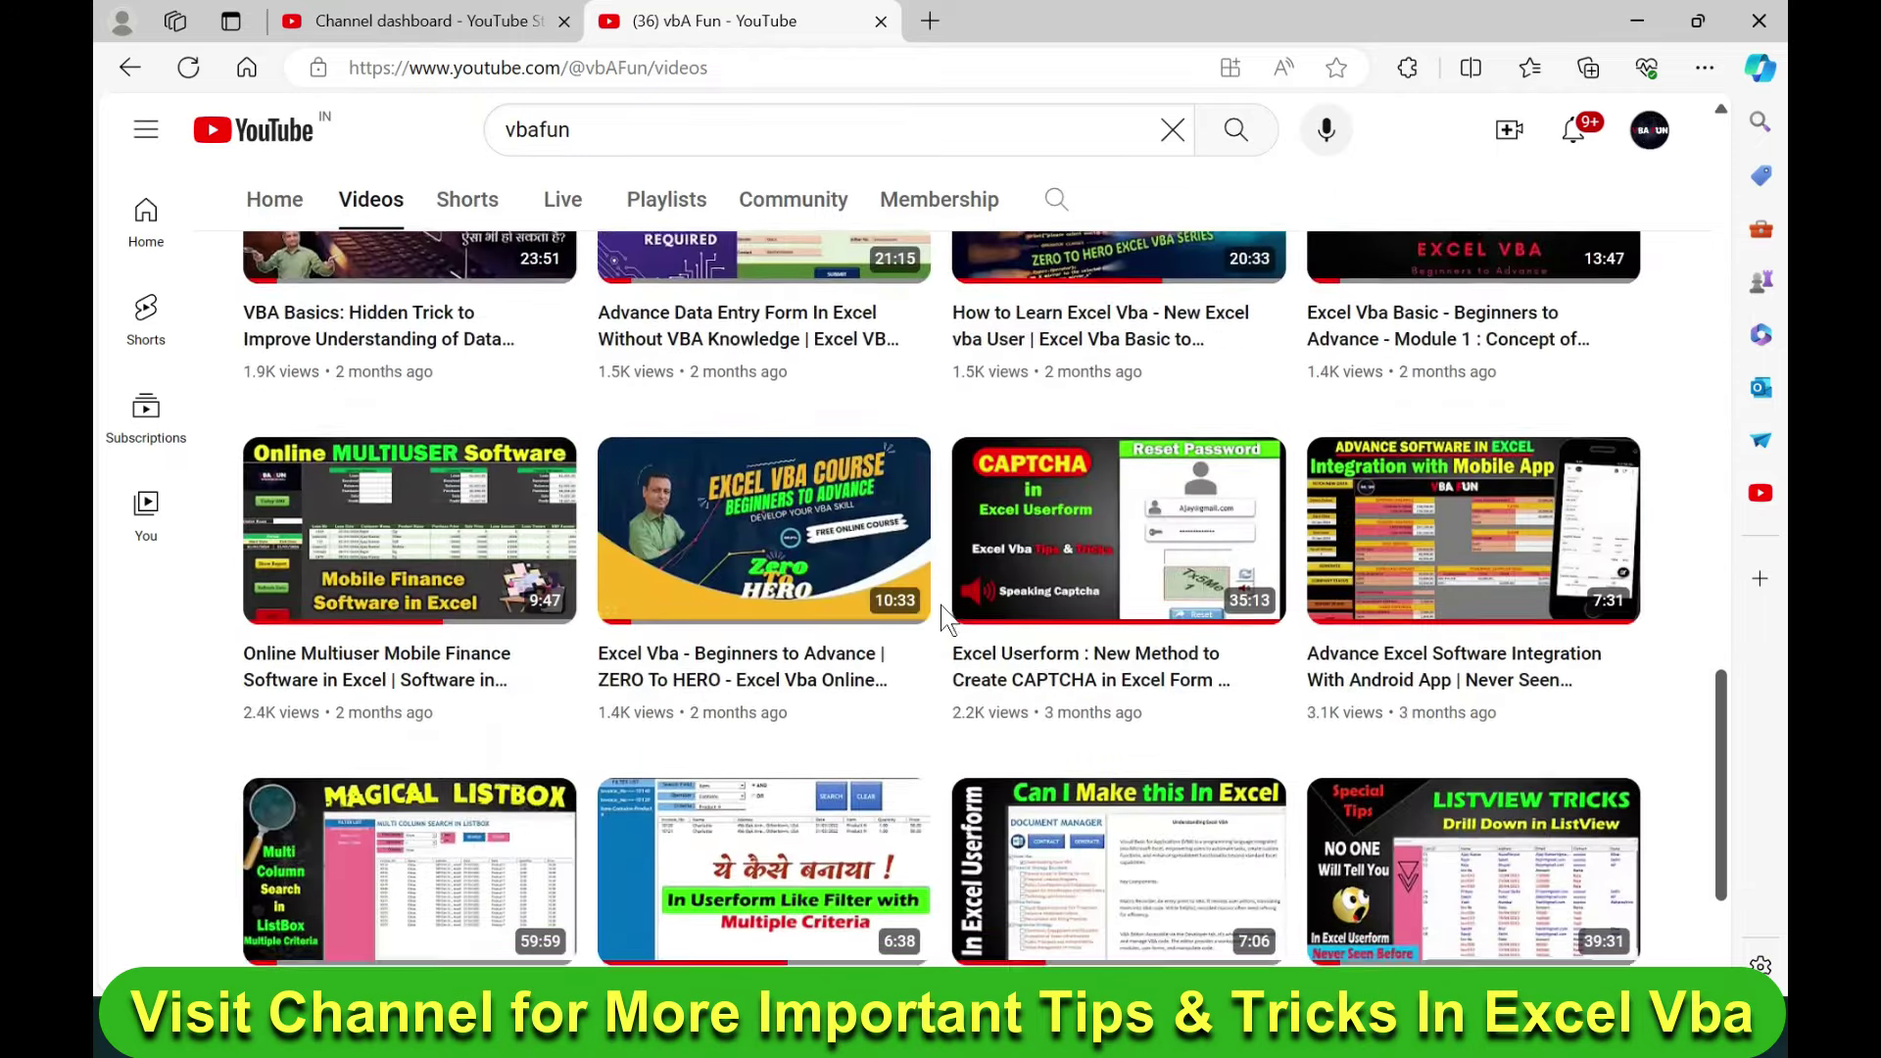
pyautogui.scroll(-2, 942, 618)
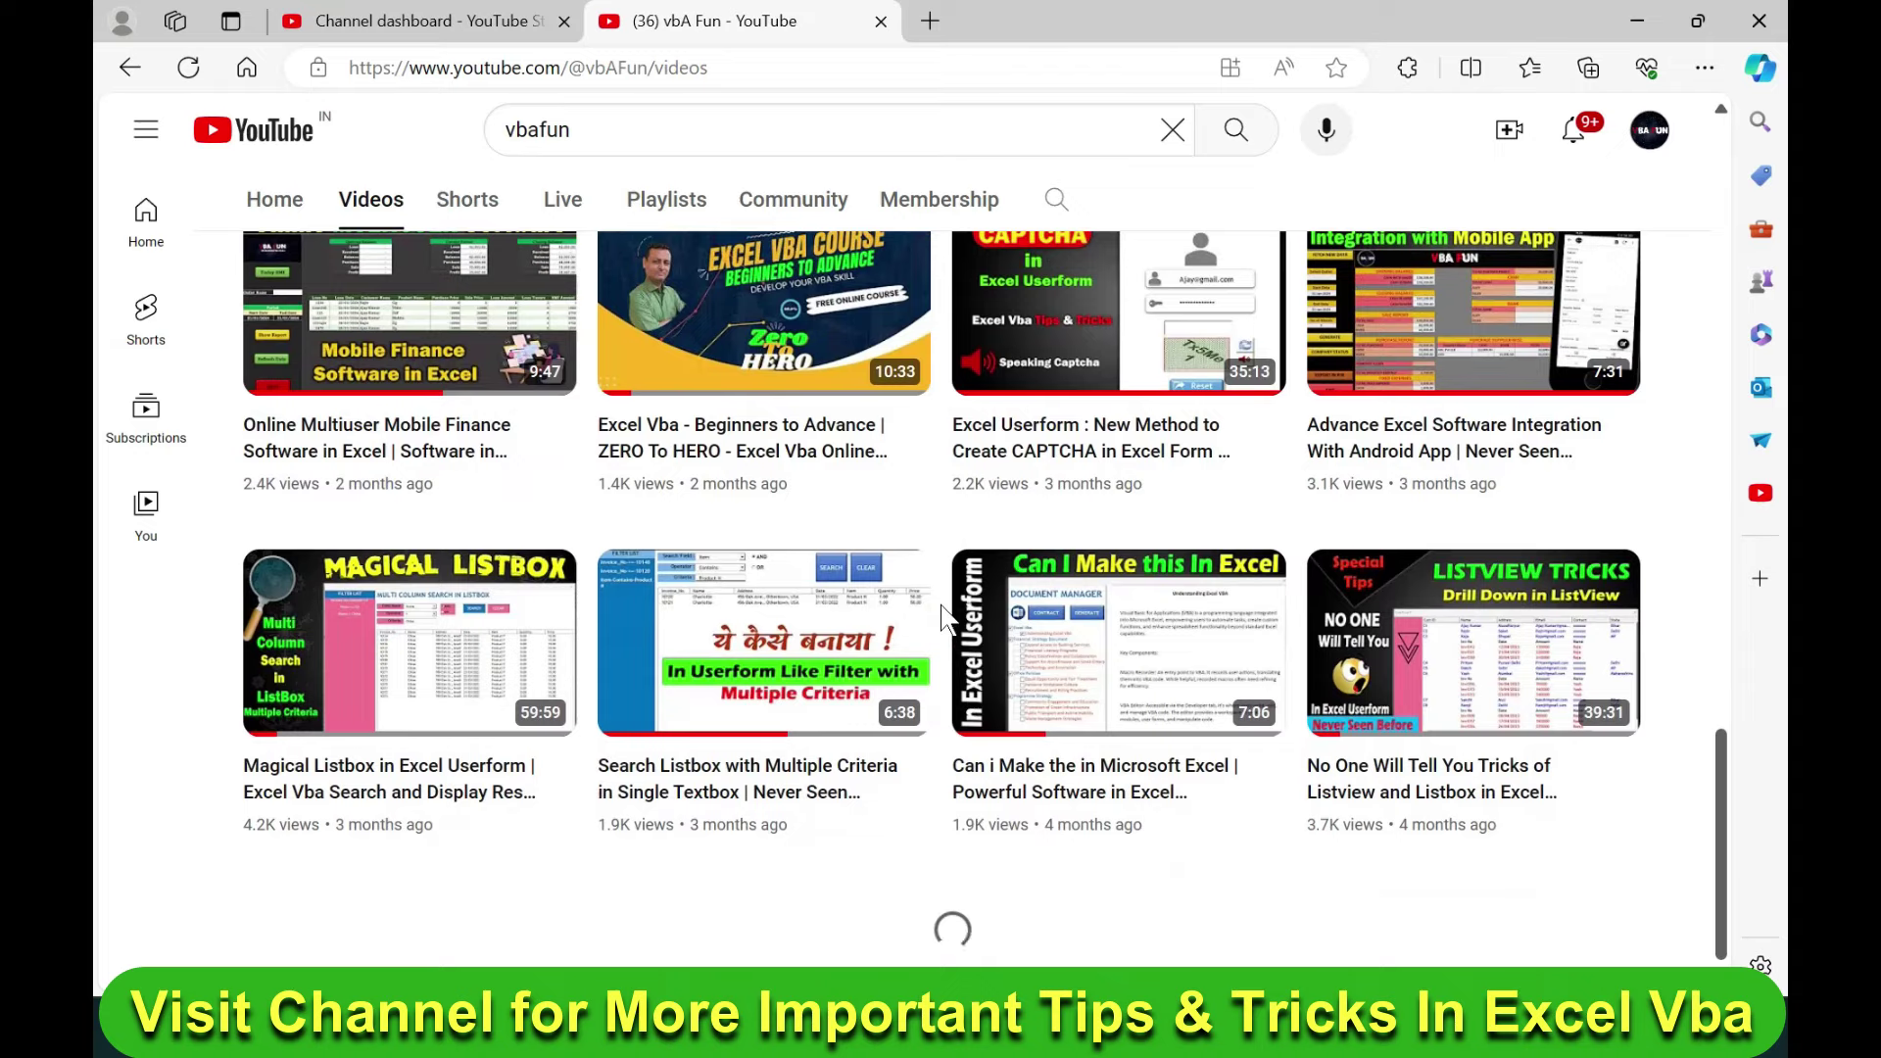
pyautogui.scroll(-1, 941, 604)
pyautogui.scroll(-5, 941, 604)
pyautogui.scroll(-1, 940, 603)
pyautogui.scroll(-9, 941, 604)
pyautogui.scroll(-3, 940, 604)
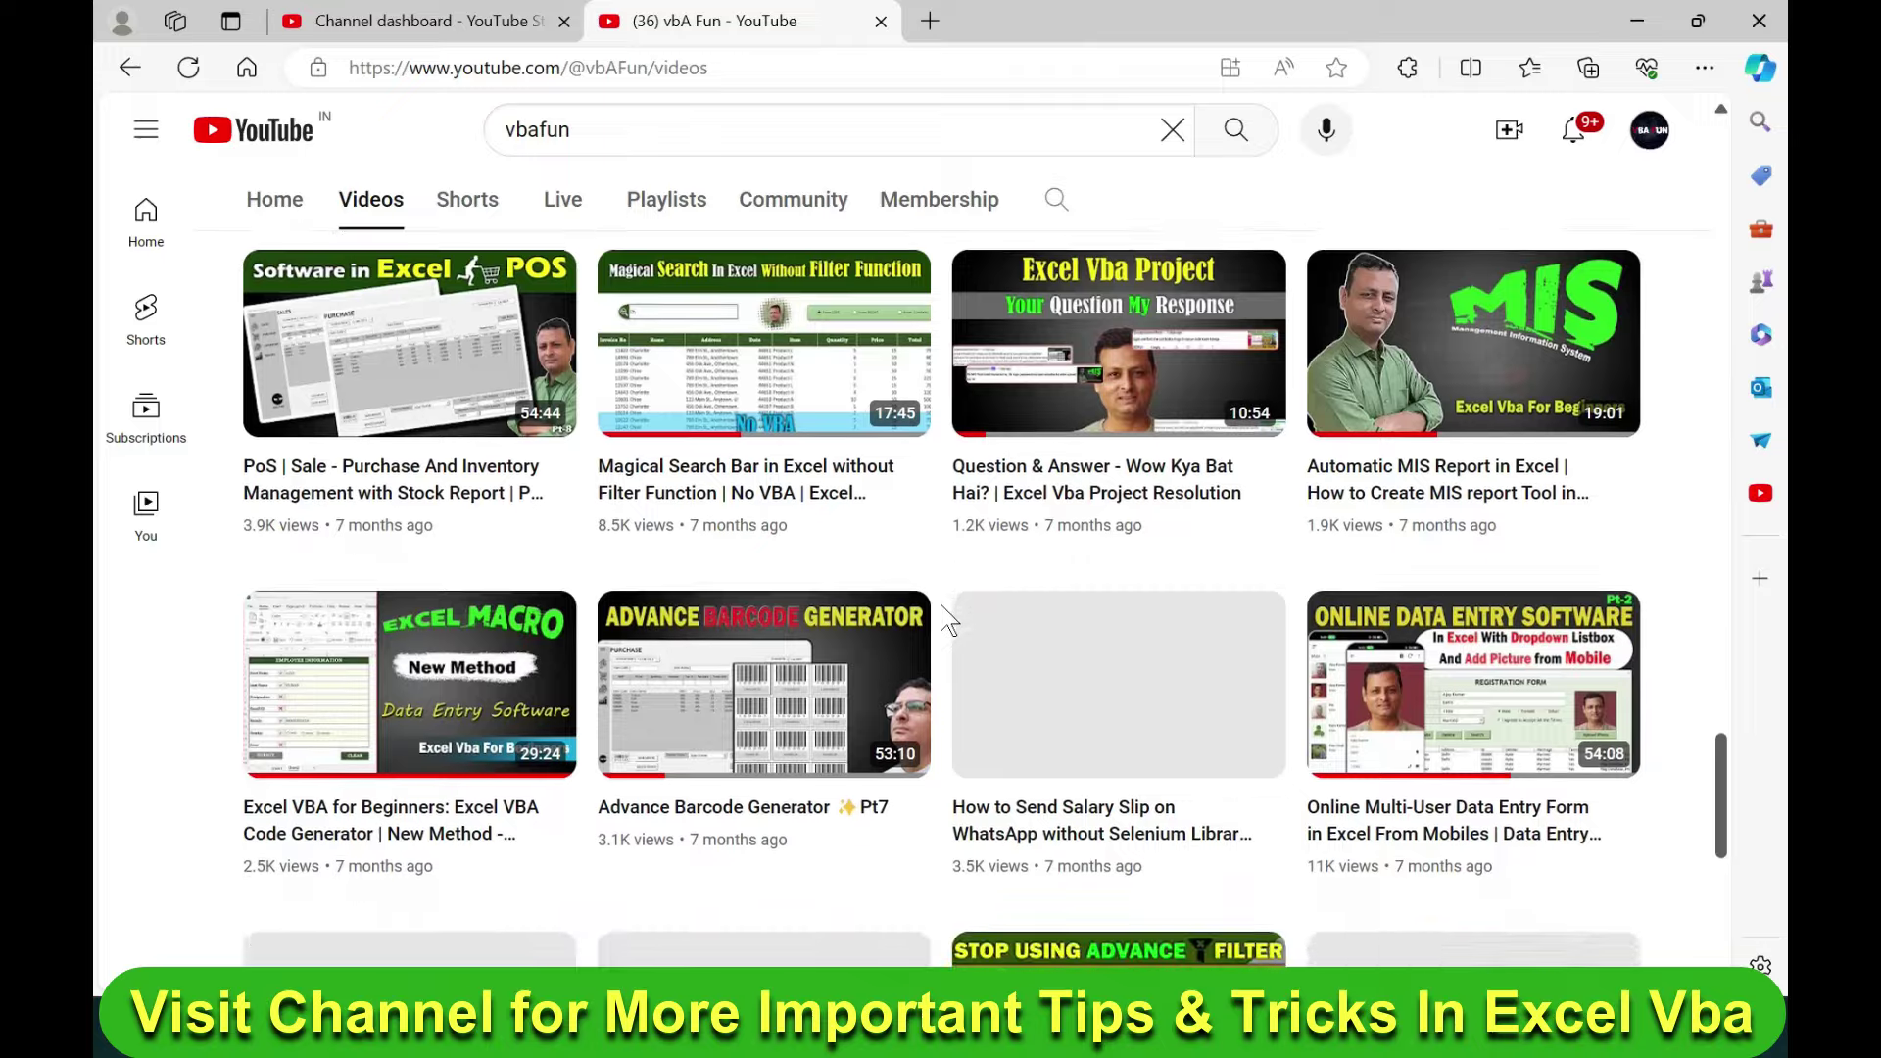
pyautogui.scroll(-7, 940, 617)
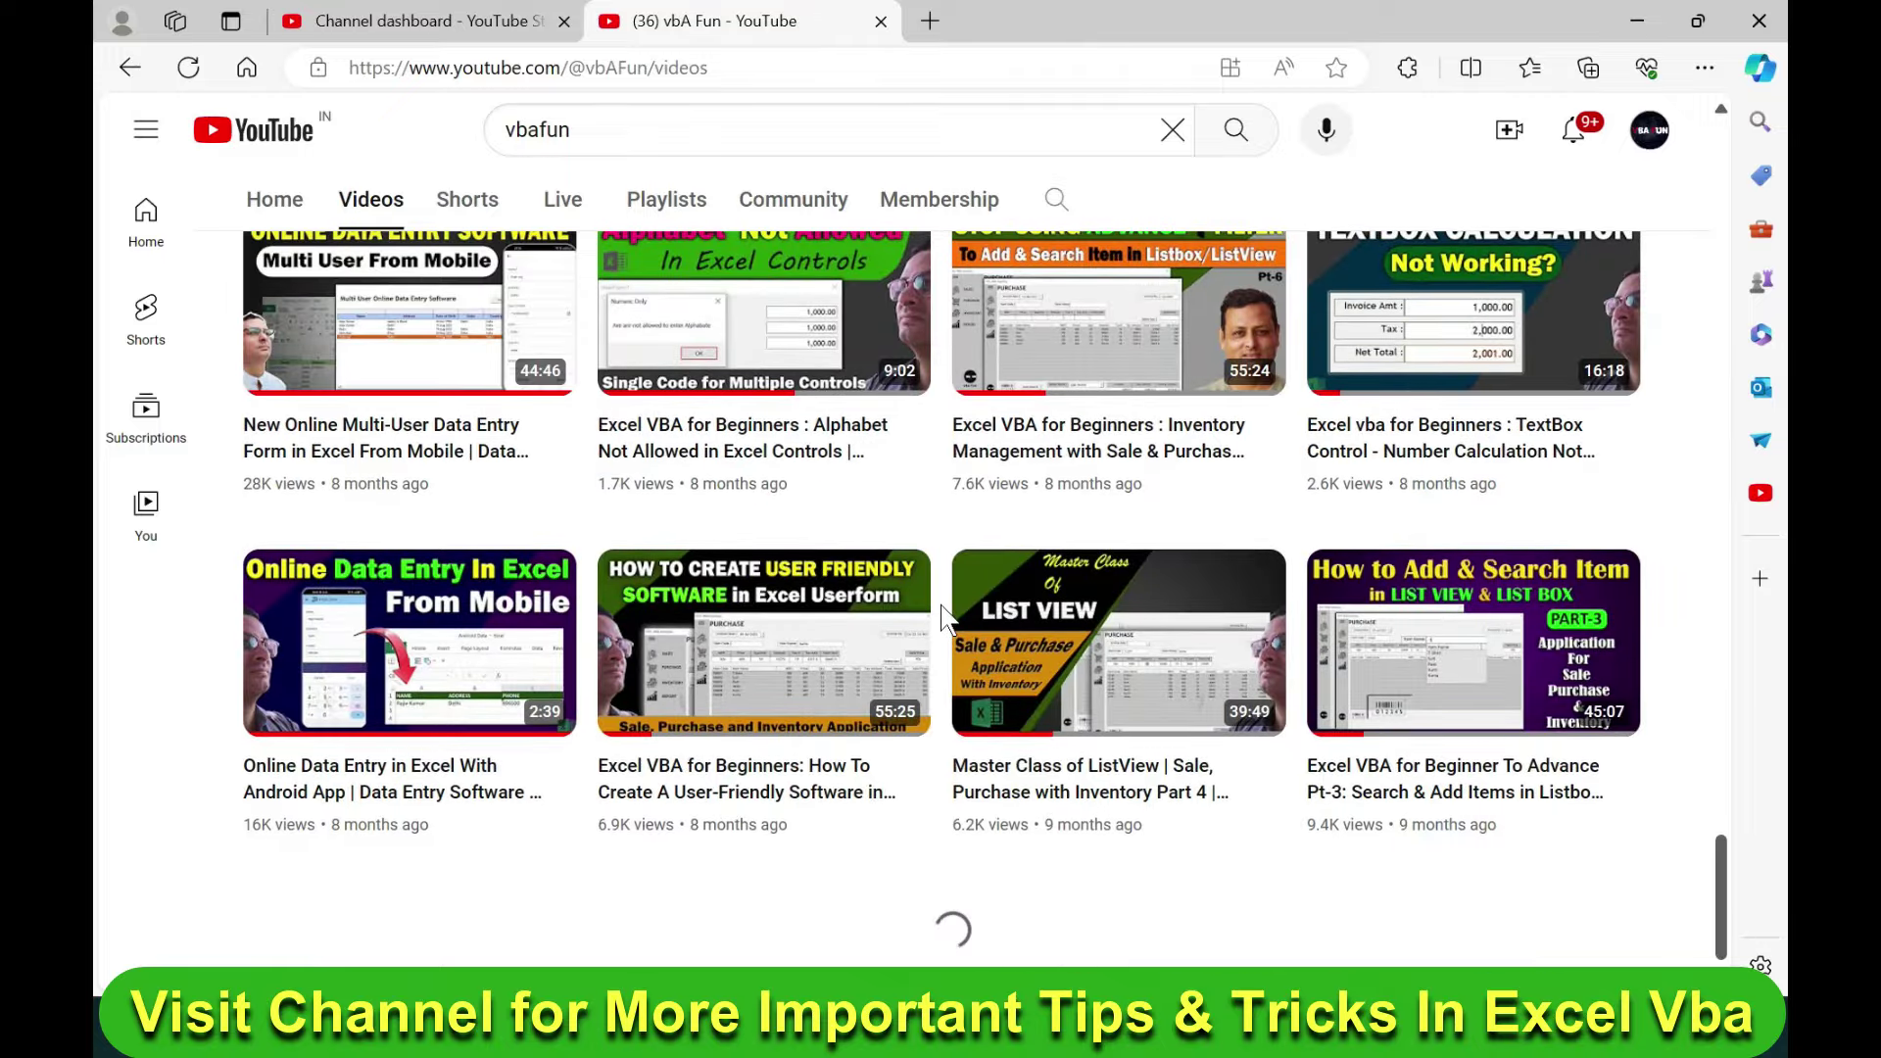
pyautogui.scroll(10, 941, 616)
pyautogui.scroll(10, 941, 615)
pyautogui.scroll(3, 941, 617)
pyautogui.scroll(1, 943, 617)
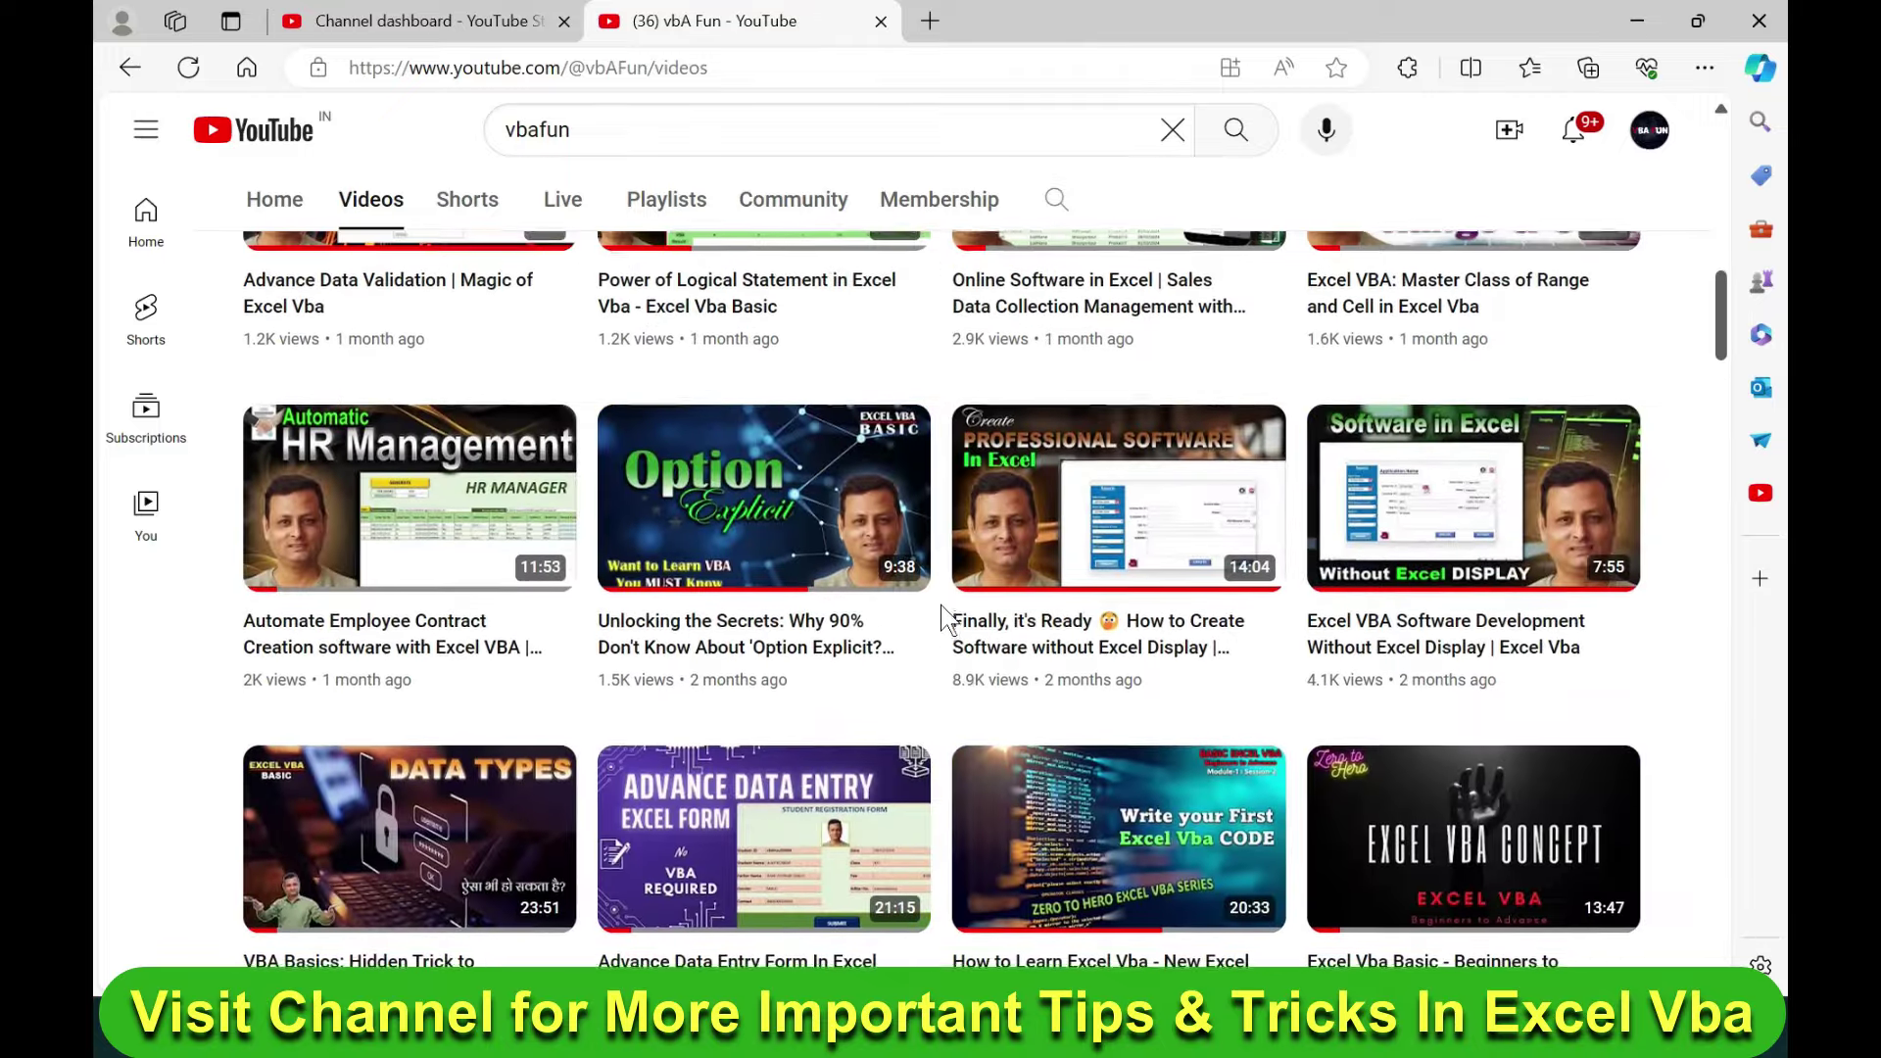
pyautogui.scroll(10, 941, 617)
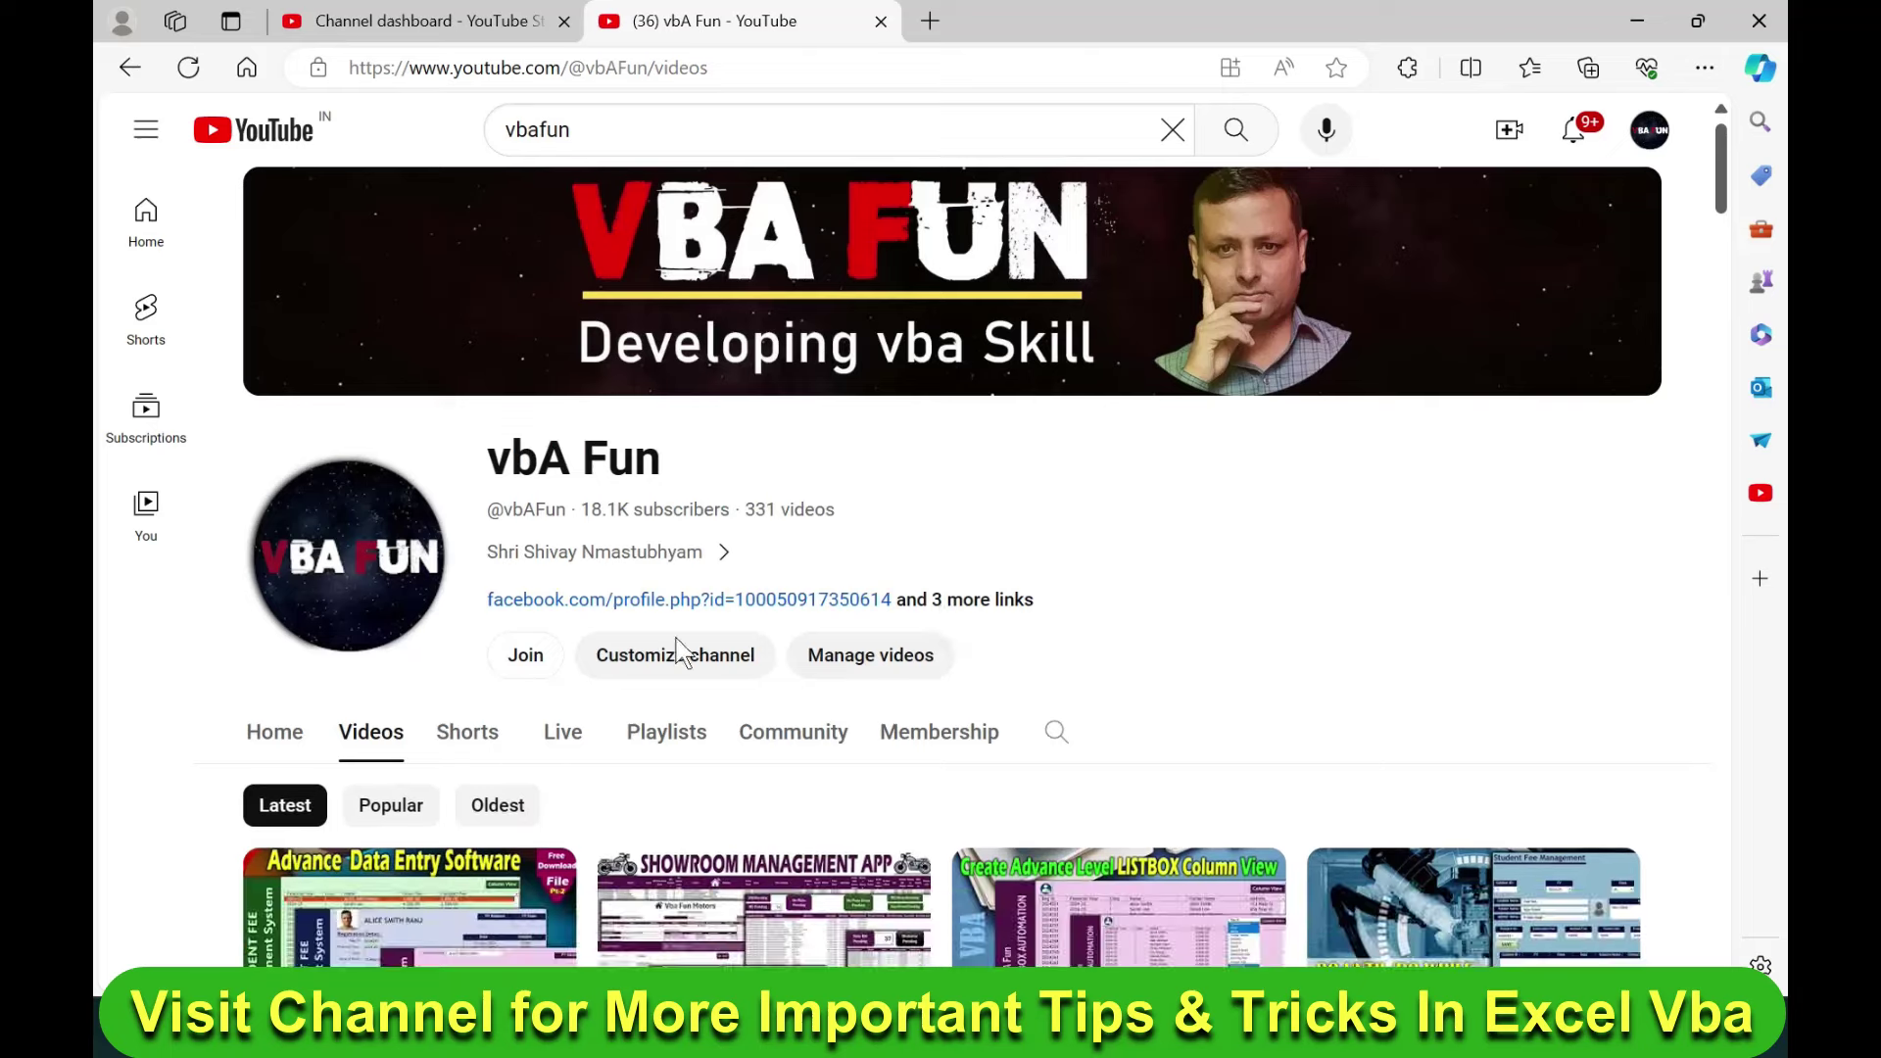
pyautogui.click(632, 738)
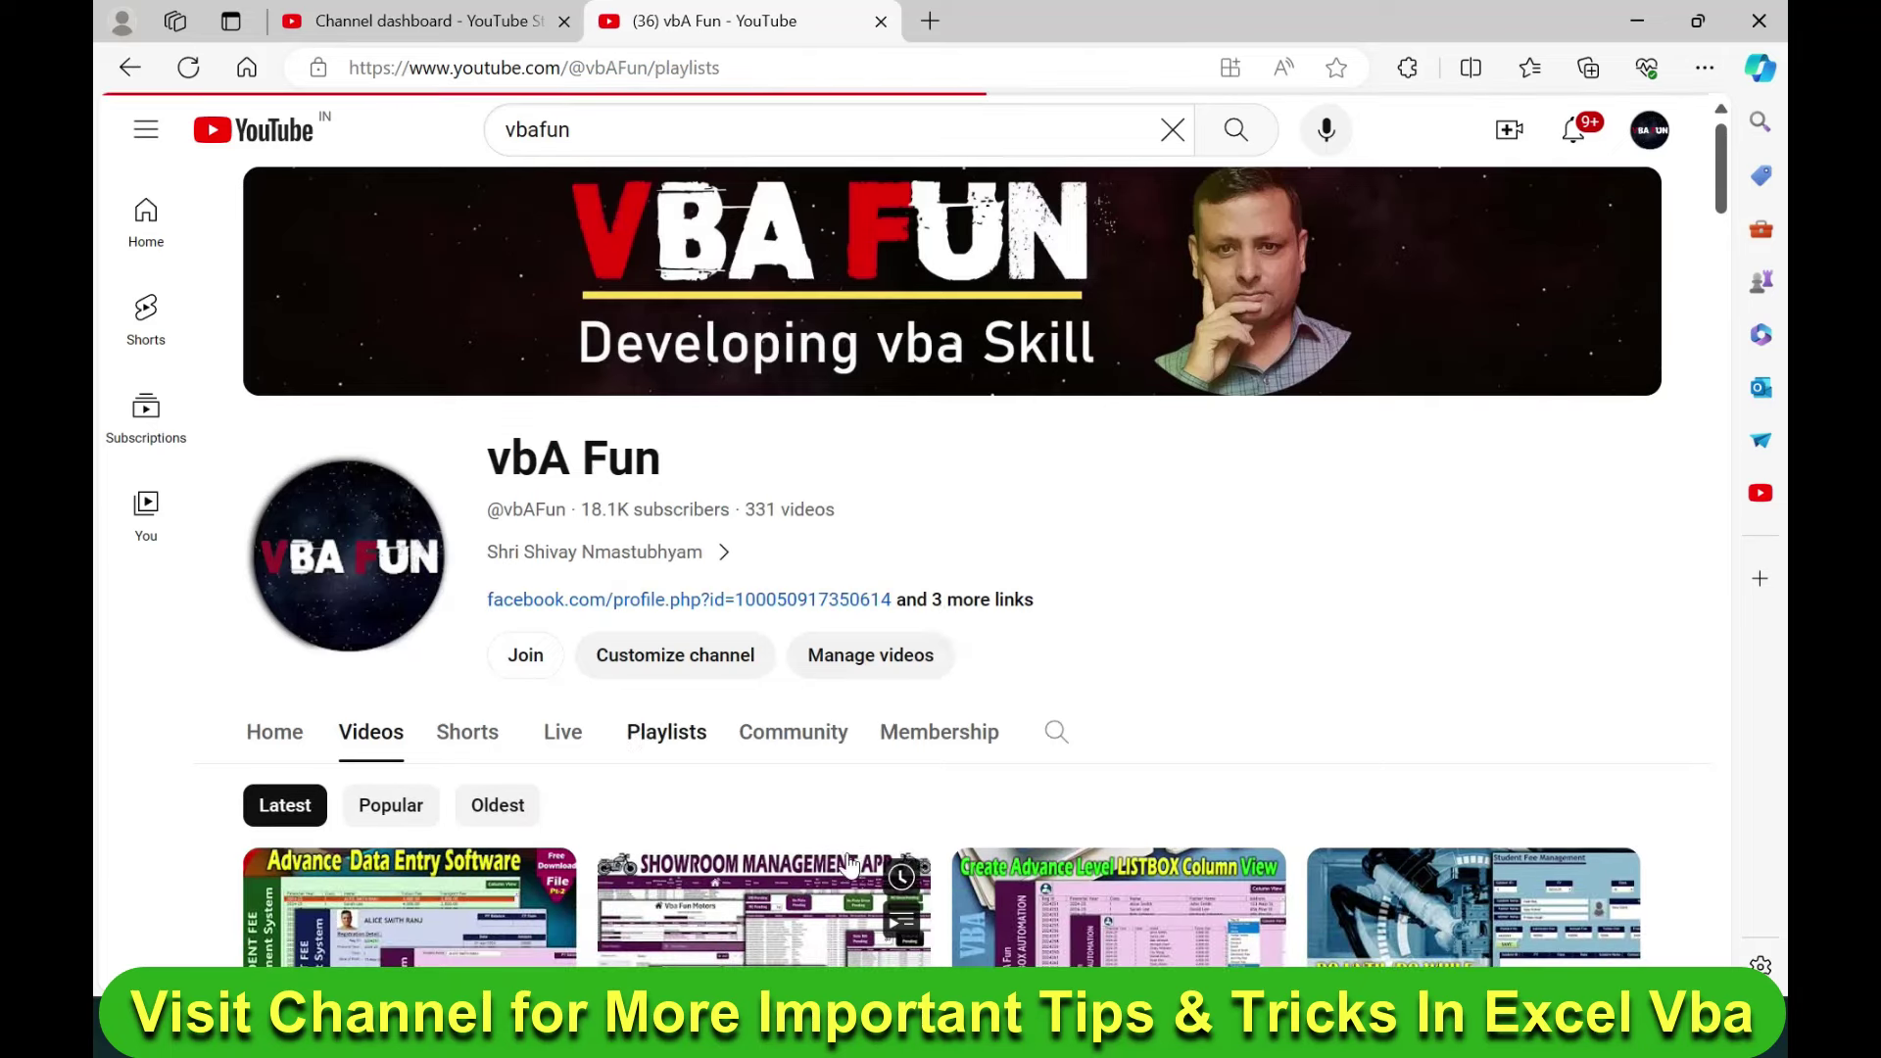
pyautogui.scroll(-5, 861, 726)
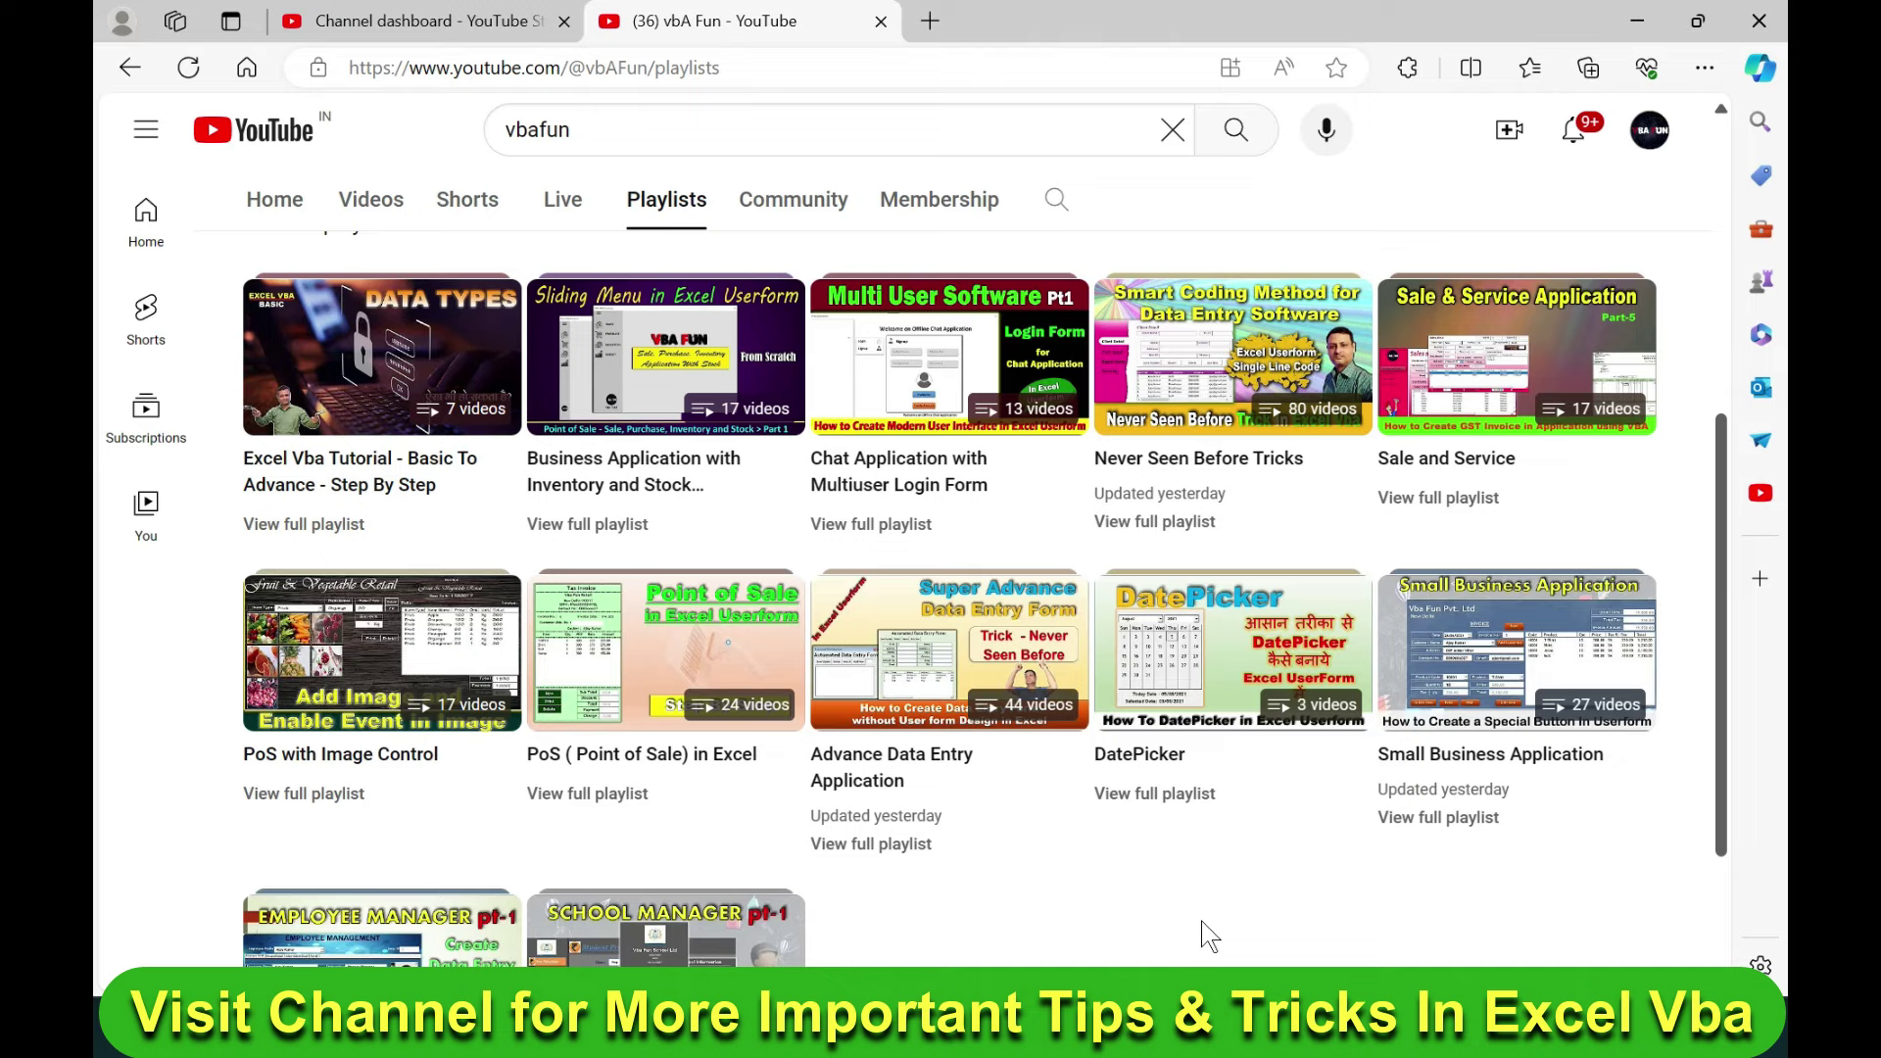
pyautogui.hotkey('alt', 'Left')
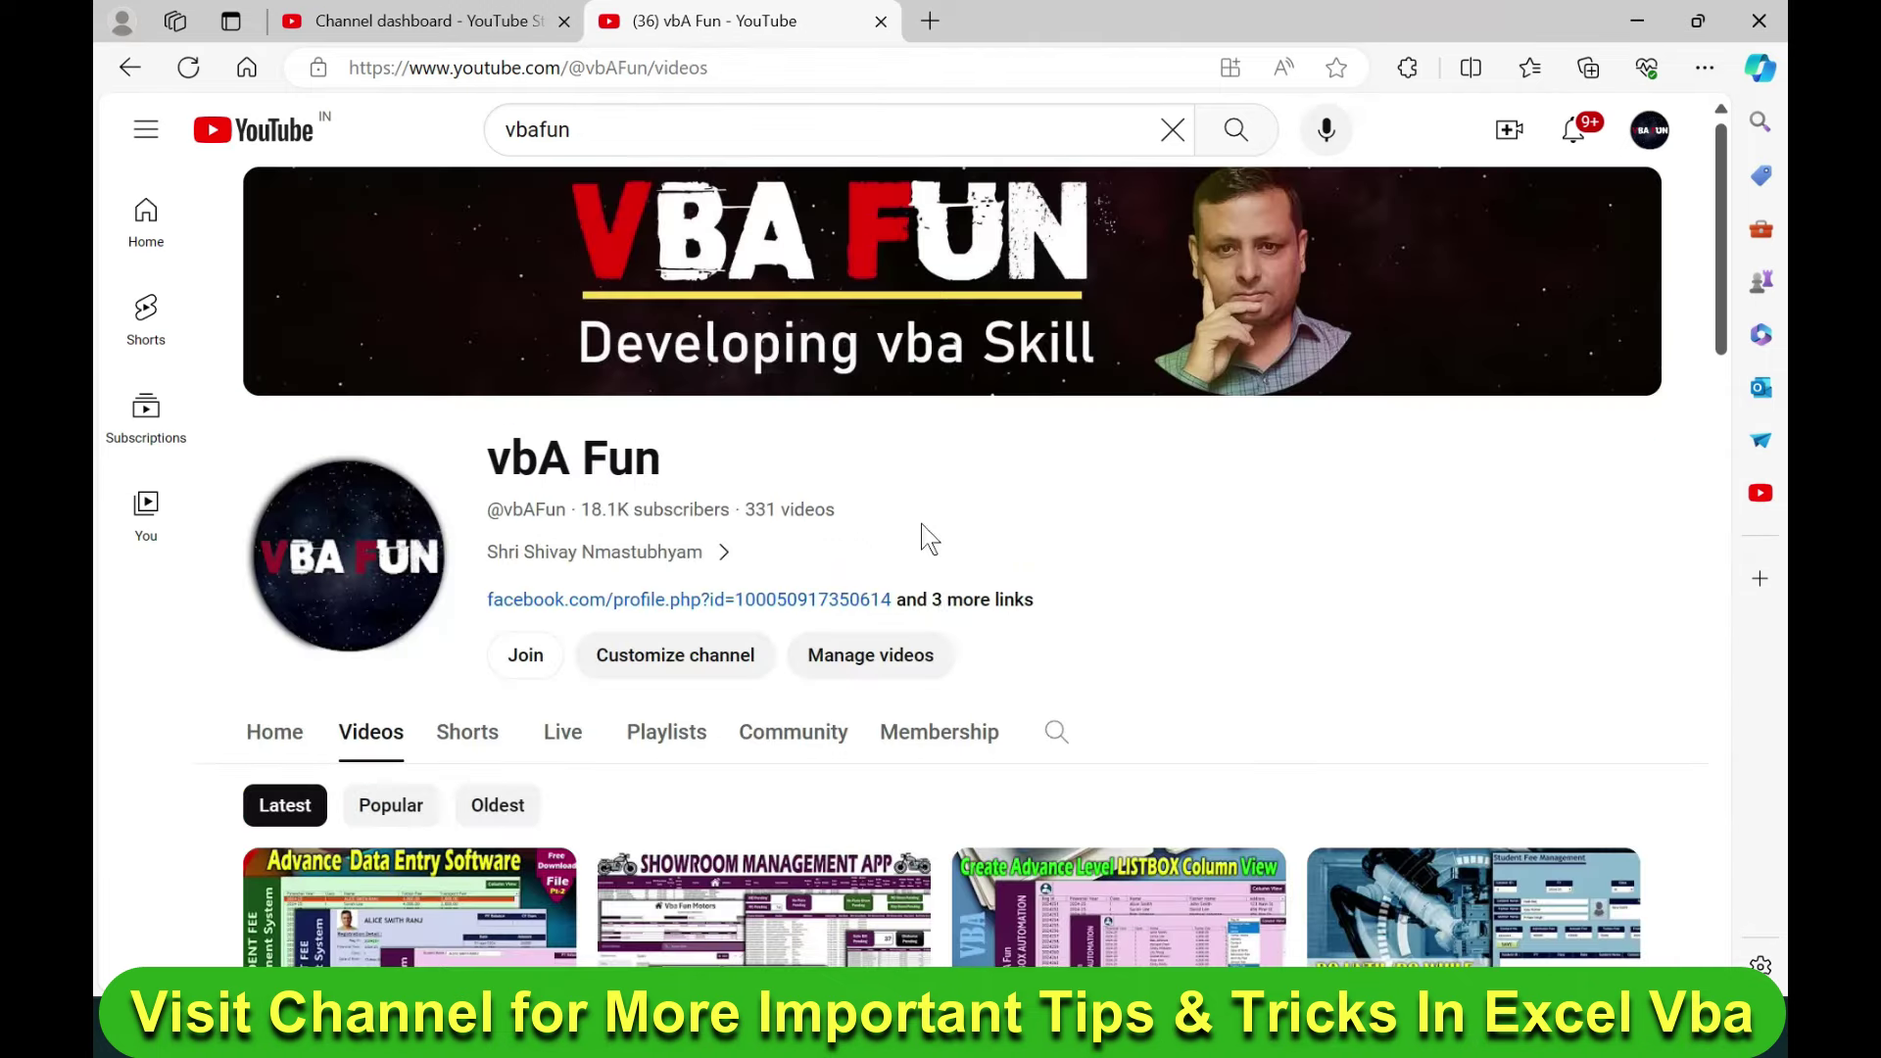
pyautogui.scroll(-3, 936, 617)
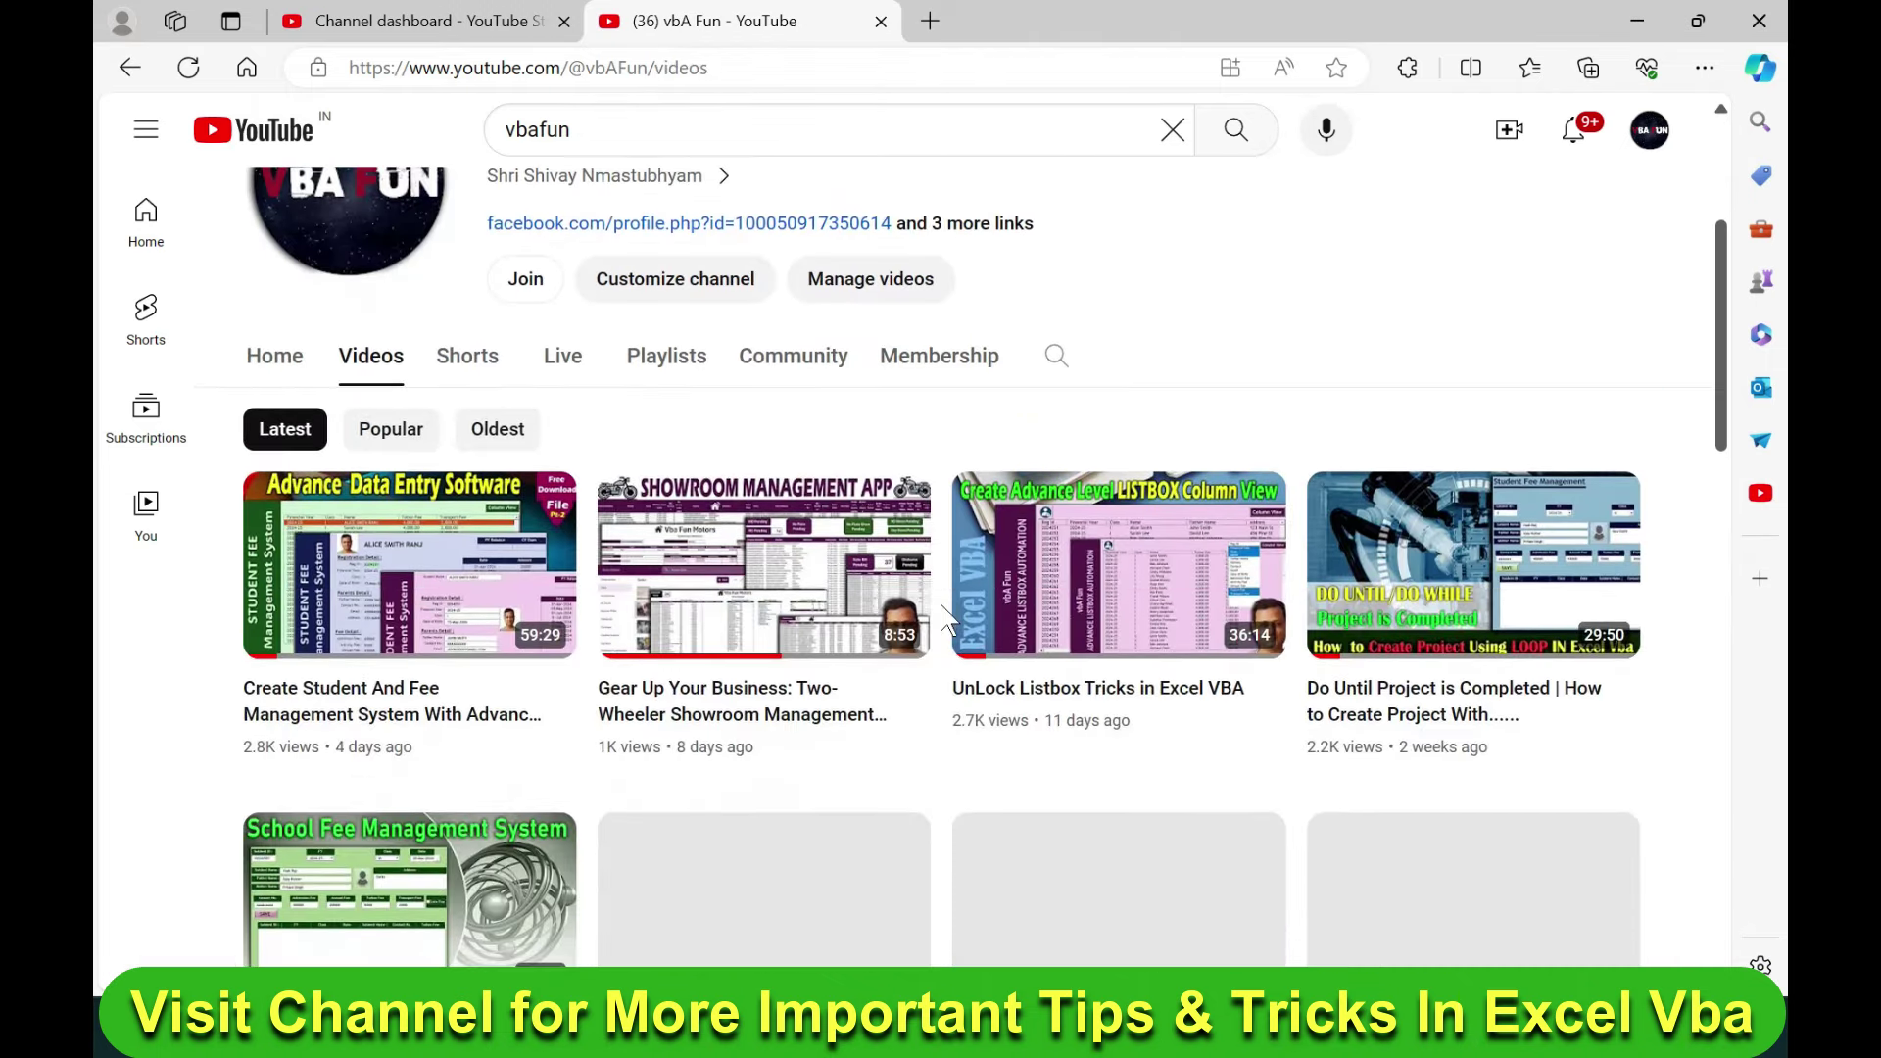